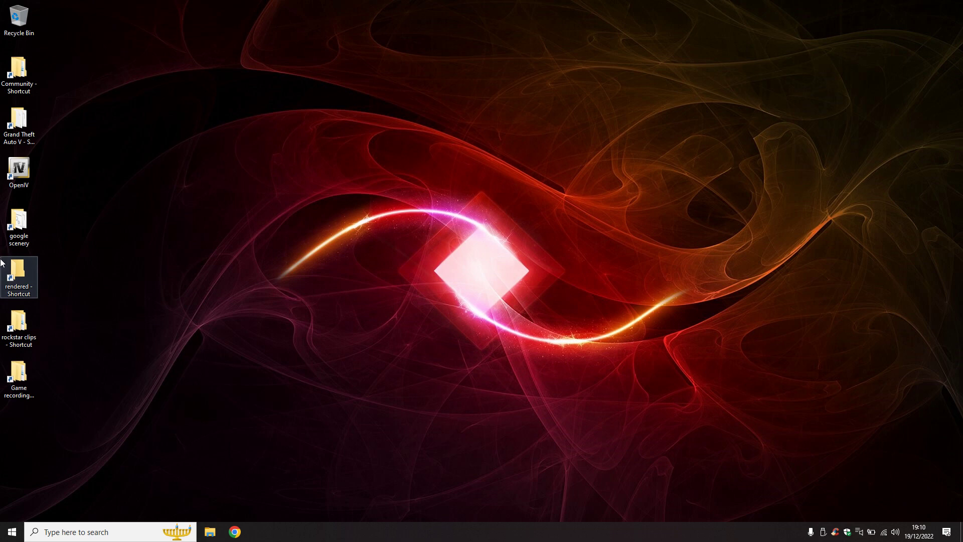
Open the Grand Theft Auto V game folder in a maximized File Explorer window.
double_click(21, 124)
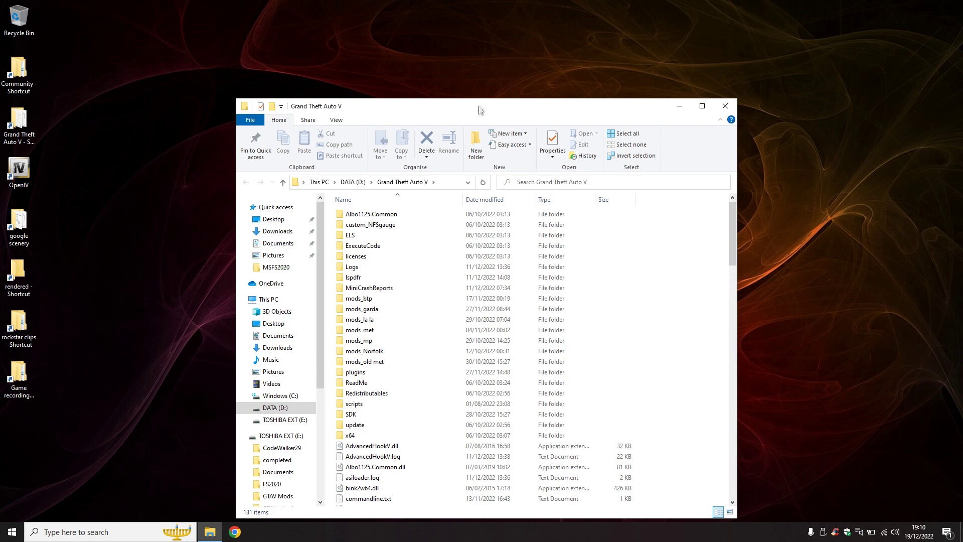
left_click_drag(471, 109, 489, 53)
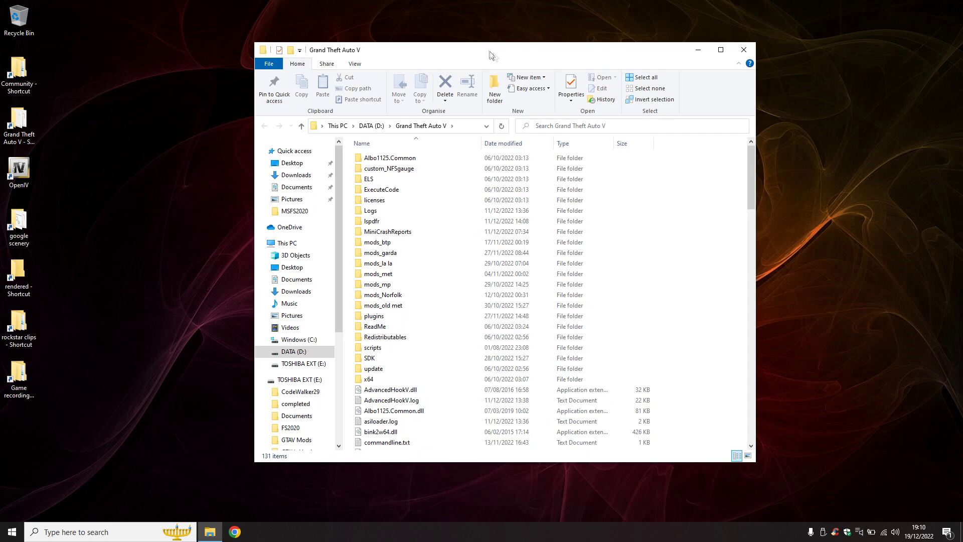
left_click(721, 49)
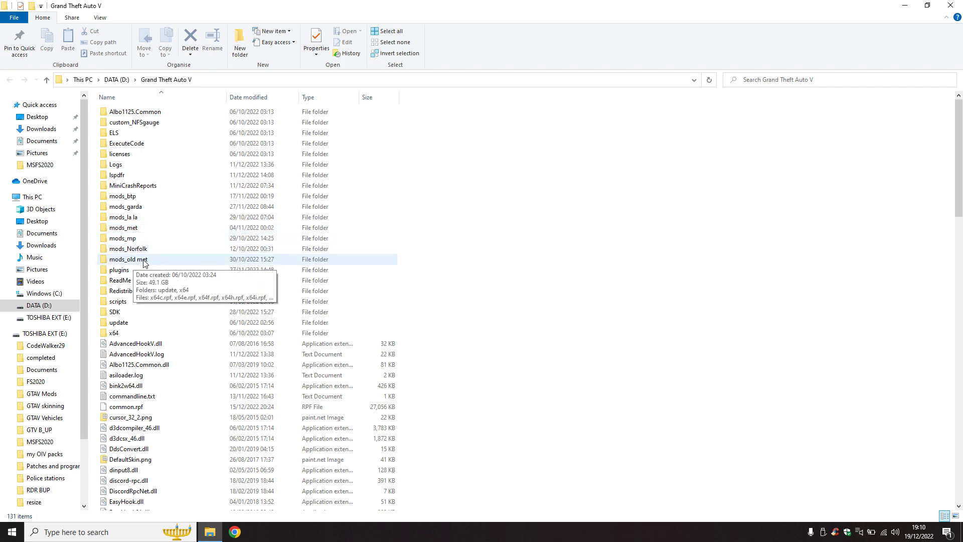
Rename the mods_garda folder to mods and approve the administrator prompt.
left_click(143, 208)
left_click(143, 210)
left_click(146, 206)
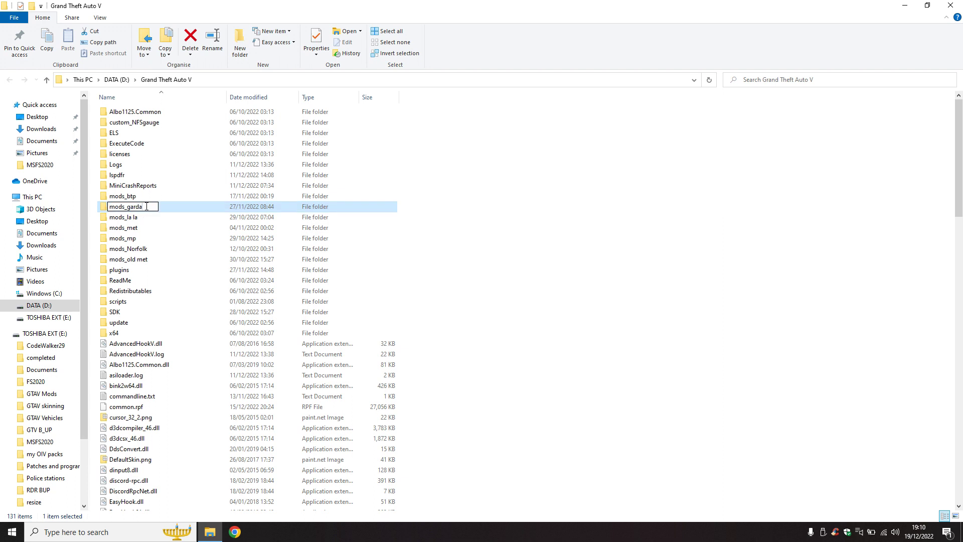
key("BackSpace")
key("BackSpace")
key("BackSpace")
key("BackSpace")
key("BackSpace")
key("Return")
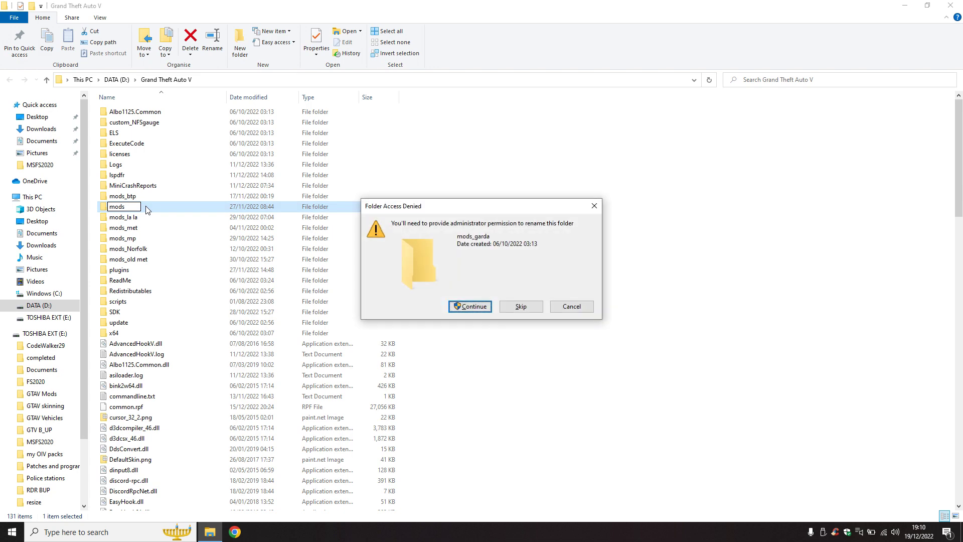
key("Return")
key("Return")
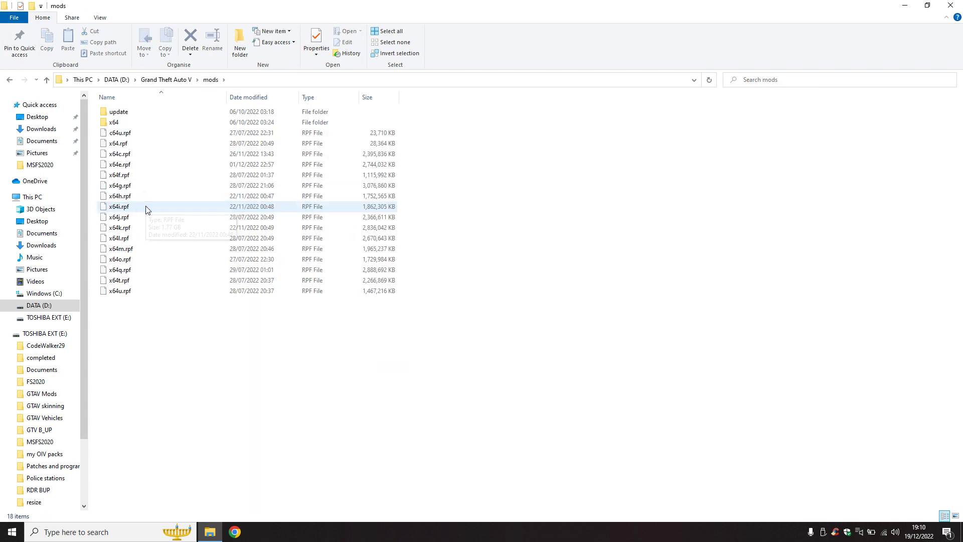
left_click(46, 82)
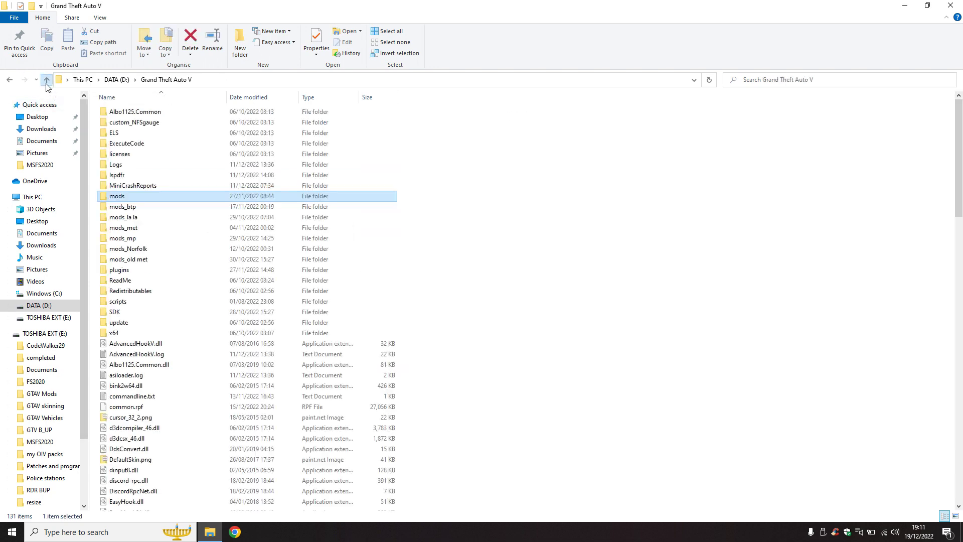
mouse_move(125, 197)
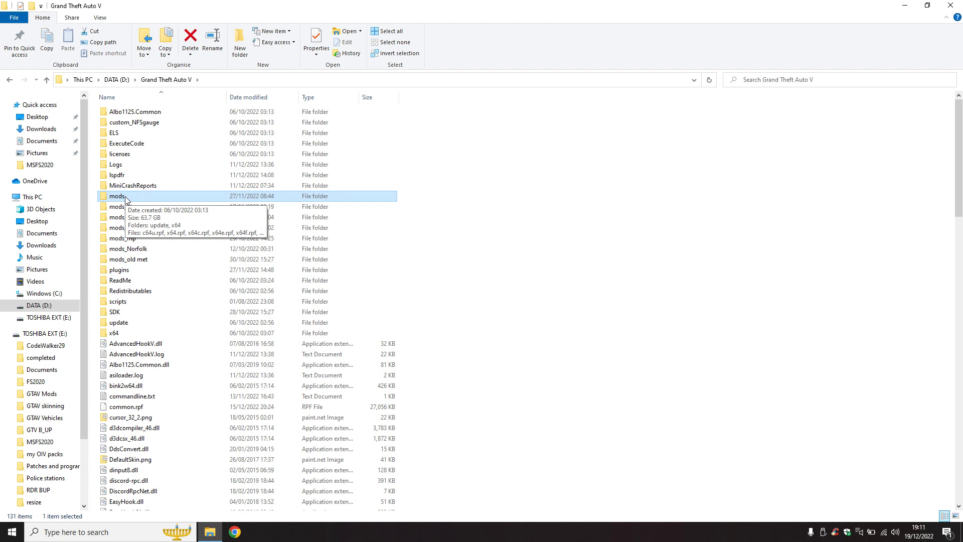
Launch Rockstar Games Launcher, view Grand Theft Auto V in My library, then close it.
left_click(950, 7)
key("super")
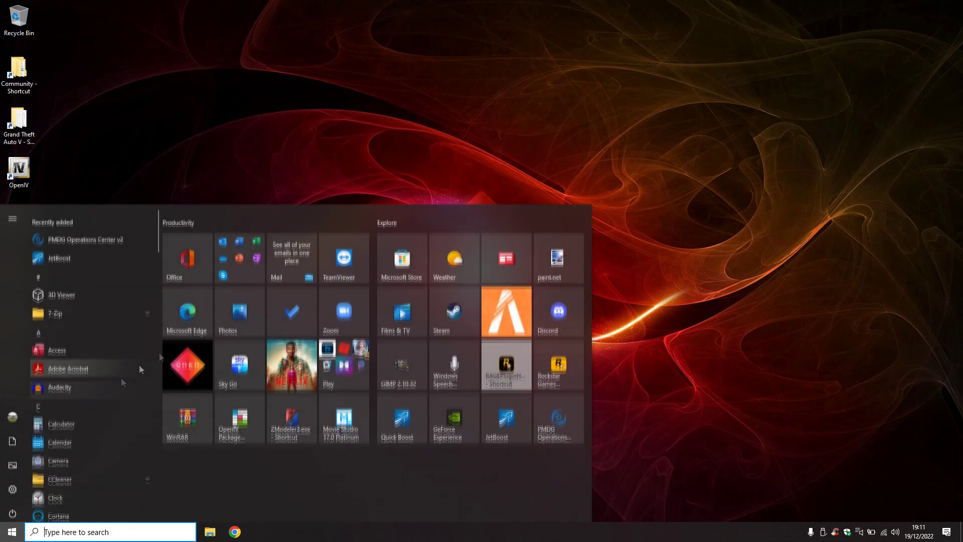
left_click(554, 357)
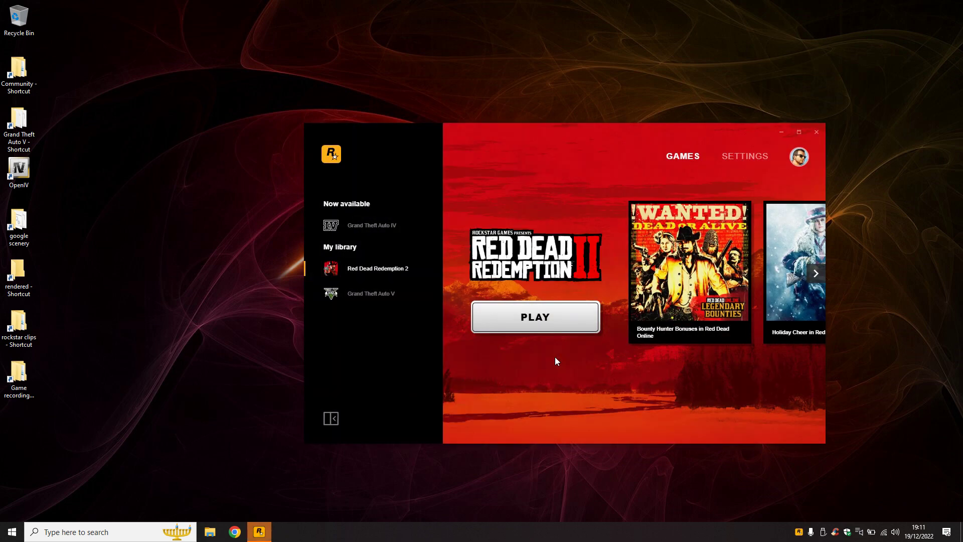
left_click(402, 321)
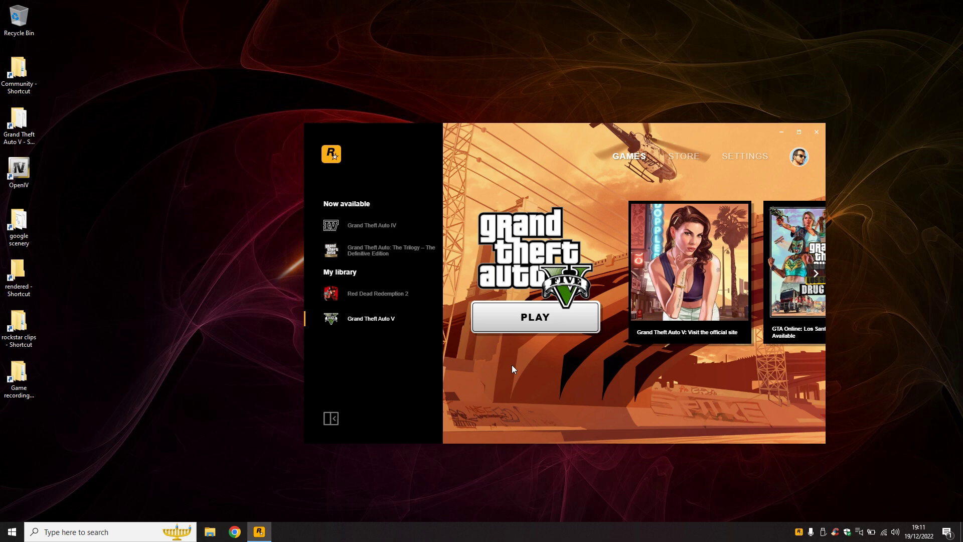
left_click_drag(531, 130, 460, 111)
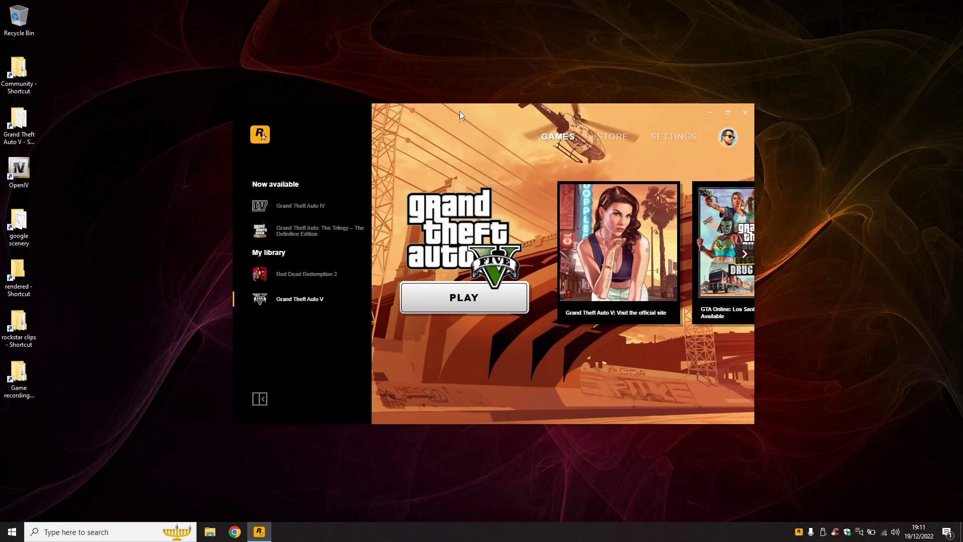
left_click(746, 112)
Navigate from the Grand Theft Auto V folder into mods › update › x64 › dlcpacks.
double_click(6, 131)
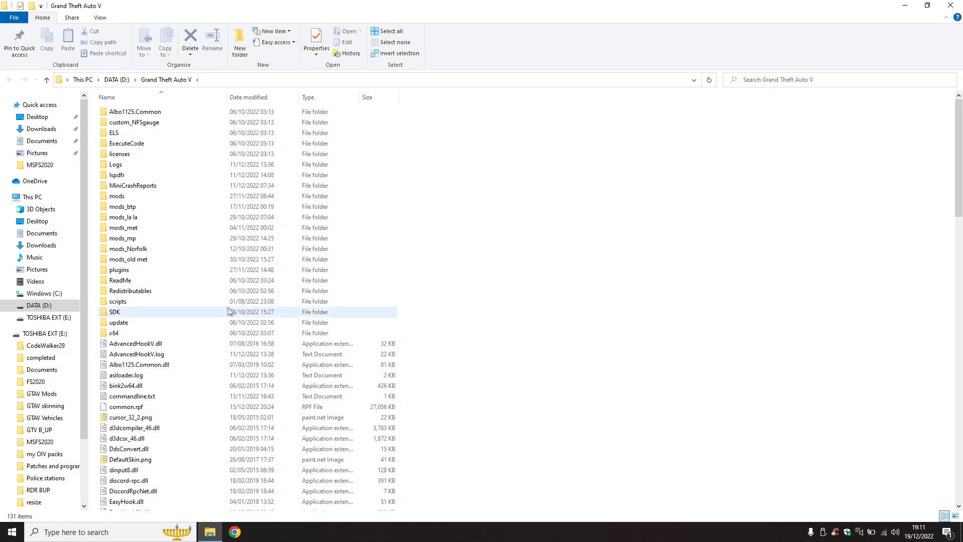
scroll(198, 308, "down", 3)
scroll(198, 308, "down", 16)
scroll(198, 308, "down", 5)
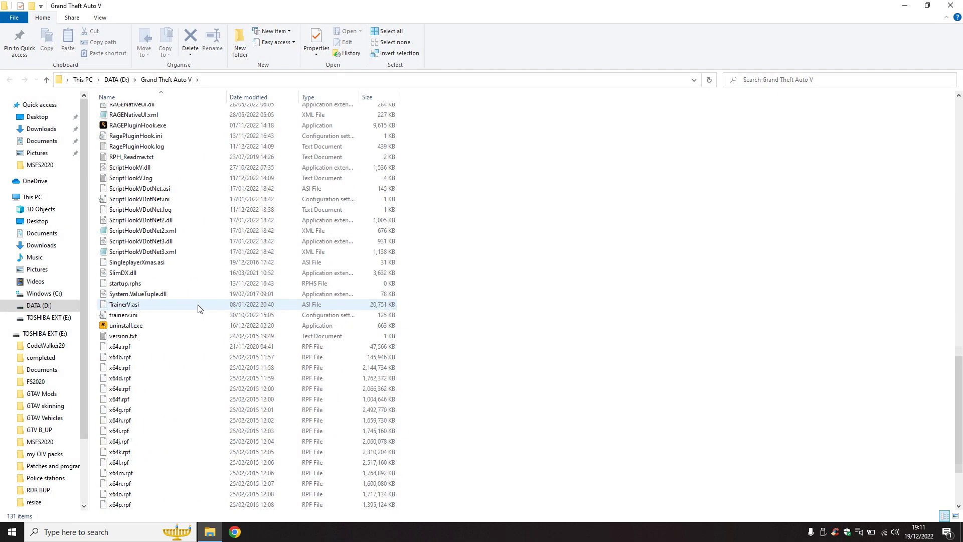
scroll(198, 309, "up", 20)
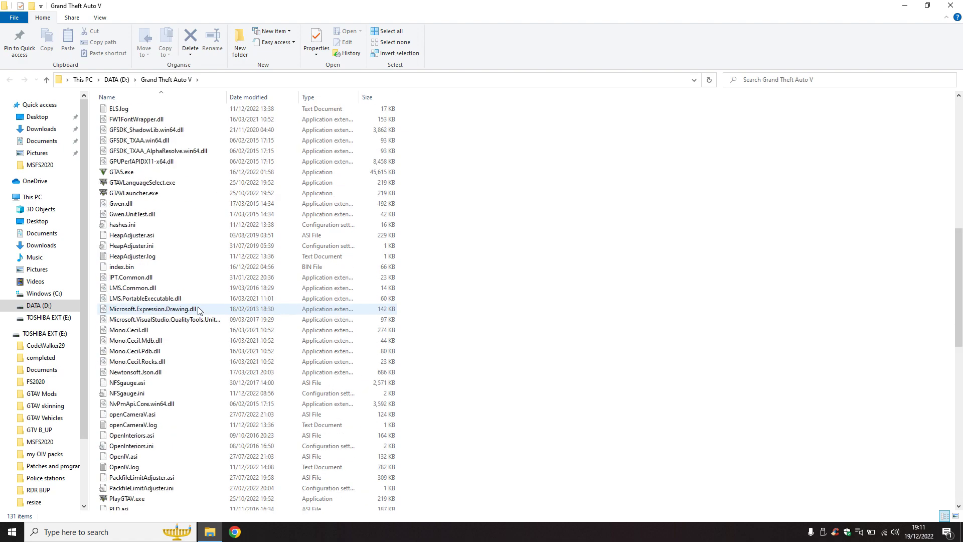
scroll(198, 309, "up", 5)
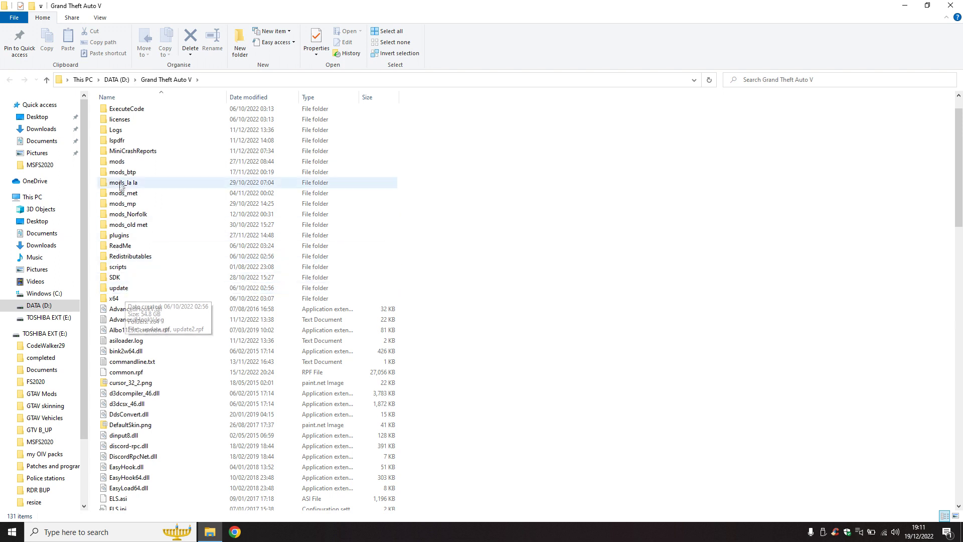
double_click(124, 162)
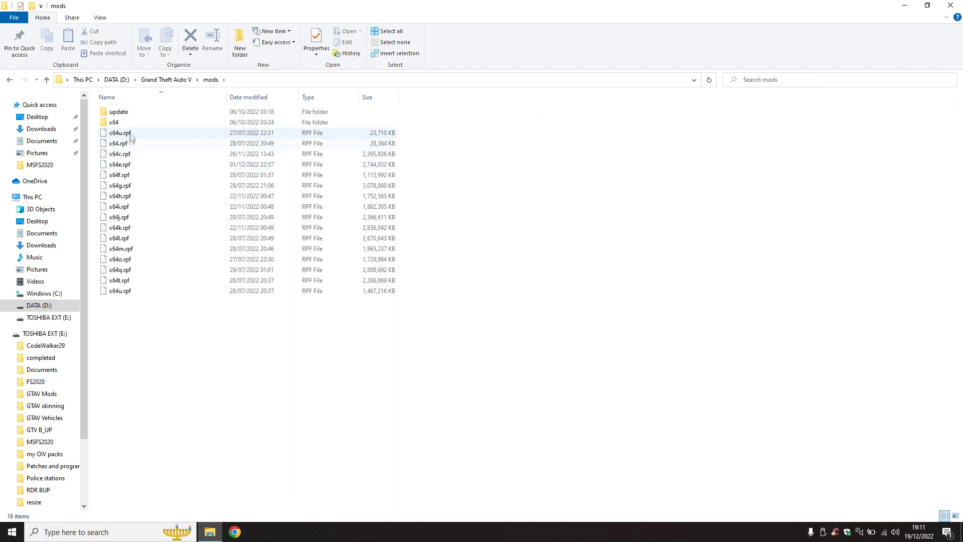
double_click(124, 113)
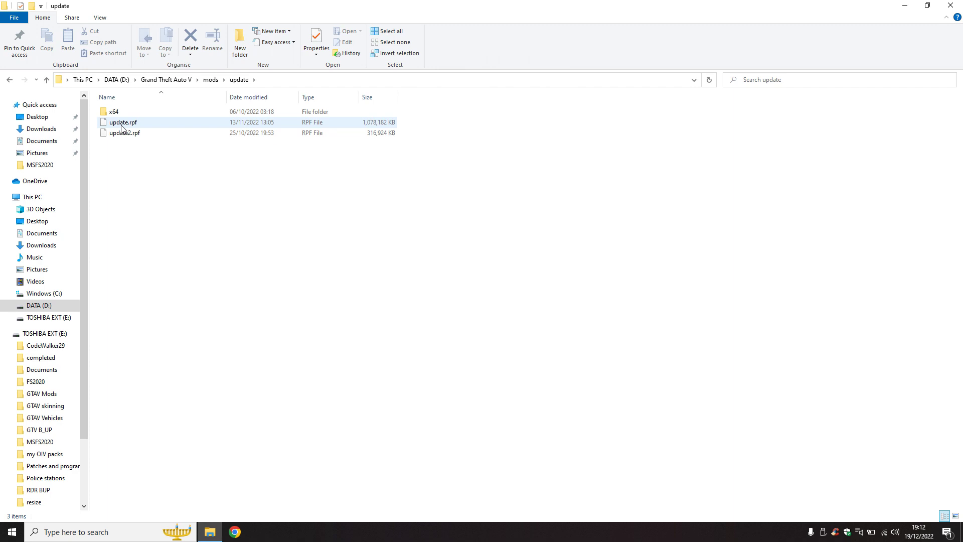
double_click(121, 112)
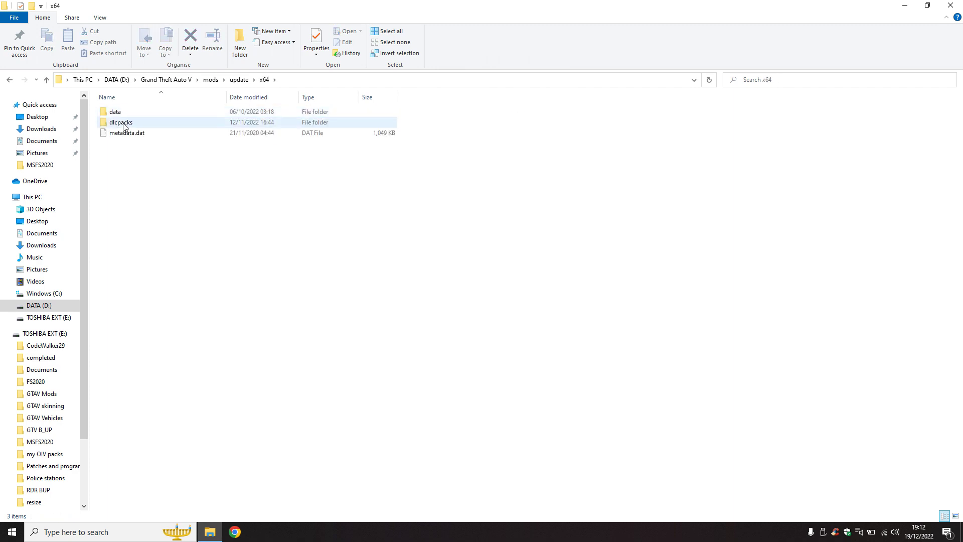
double_click(123, 126)
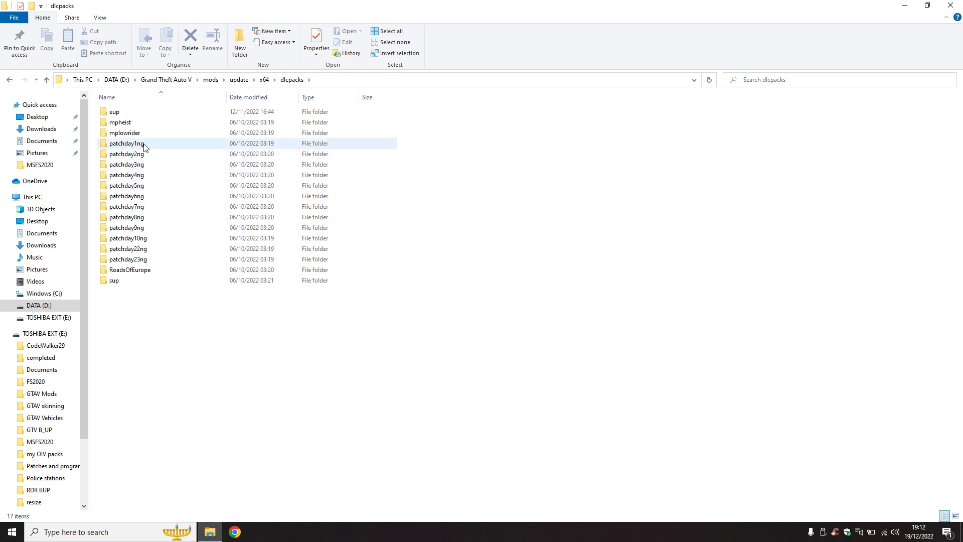
mouse_move(136, 126)
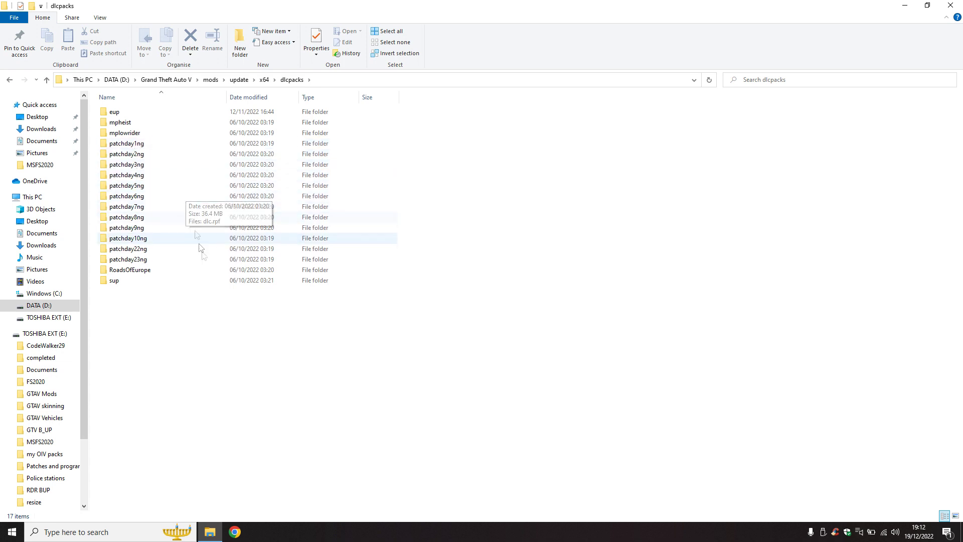
mouse_move(134, 254)
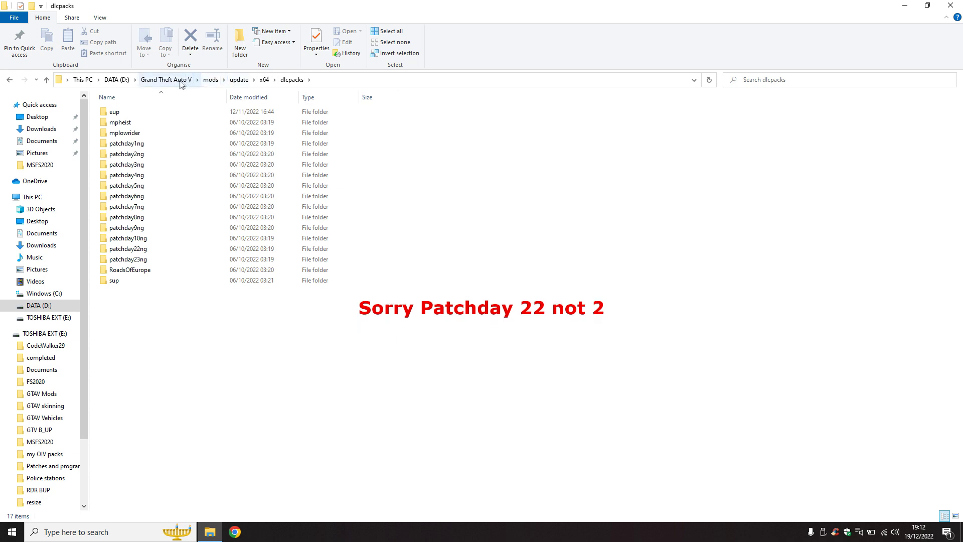
Browse the game's own update › x64 › dlcpacks folder down to the patchday packs.
left_click(178, 82)
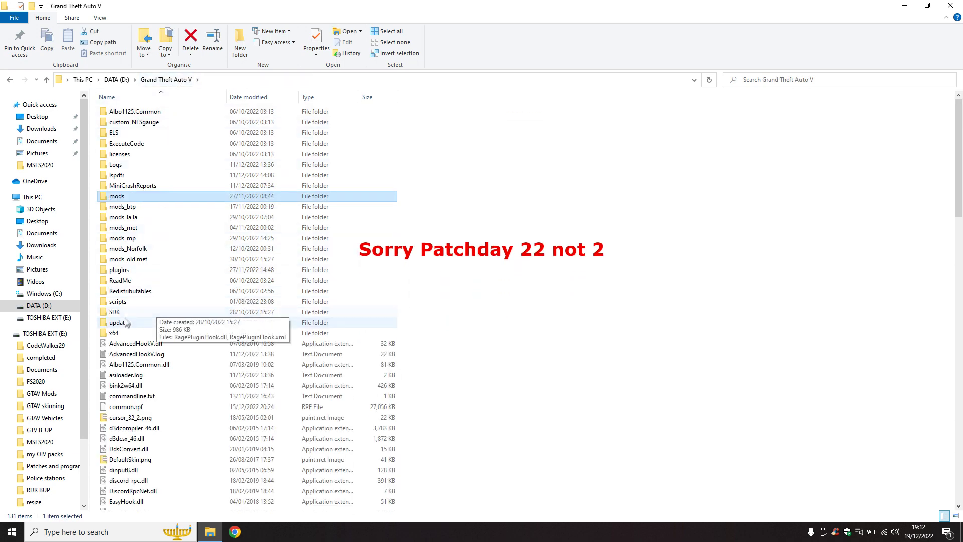
double_click(129, 113)
left_click(130, 128)
double_click(130, 124)
scroll(196, 312, "down", 5)
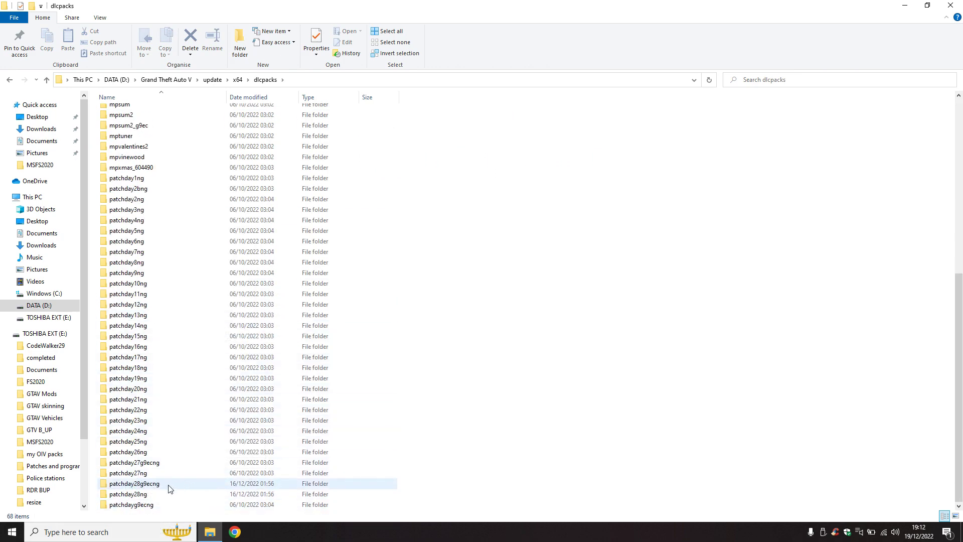
mouse_move(169, 488)
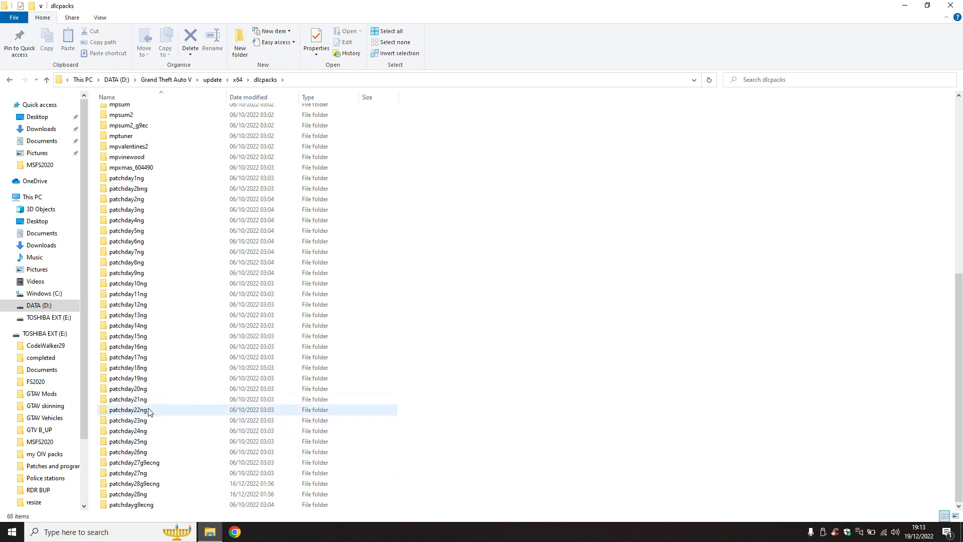
mouse_move(148, 411)
mouse_move(136, 456)
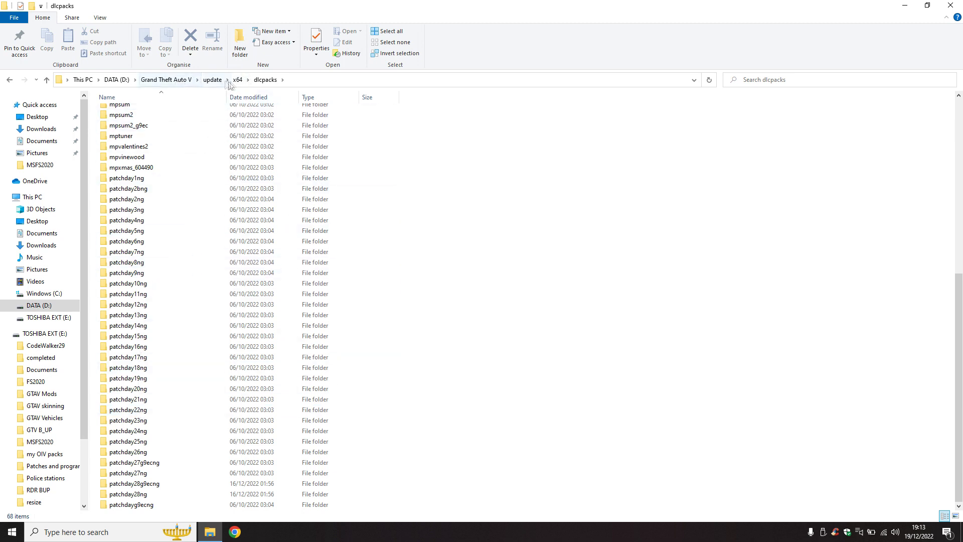
Copy update.rpf and update2.rpf from the game's update folder.
left_click(182, 82)
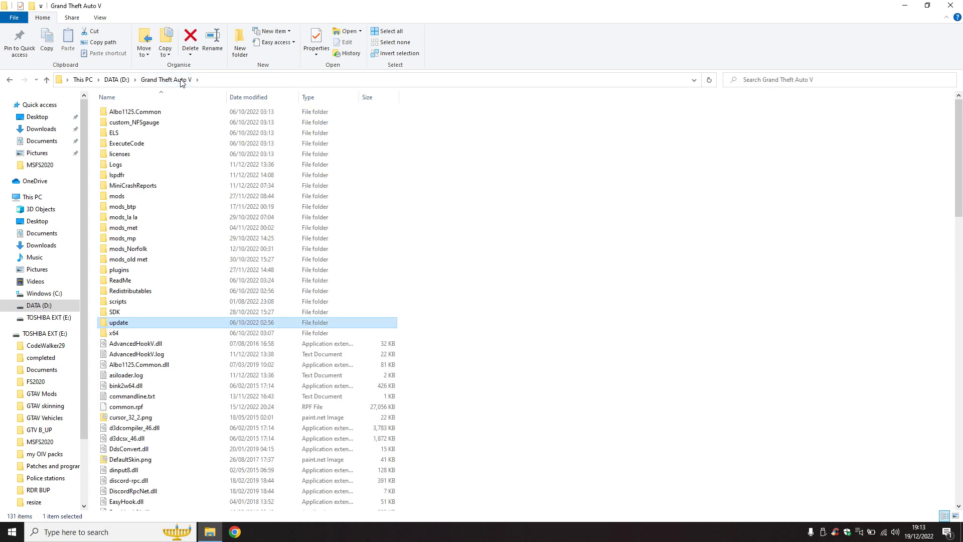
double_click(119, 322)
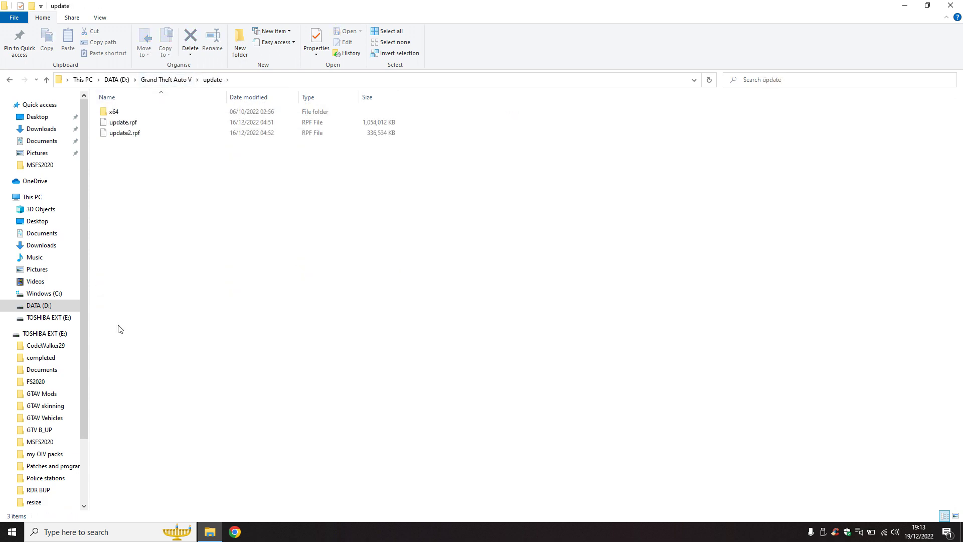
left_click(120, 133)
left_click(122, 153)
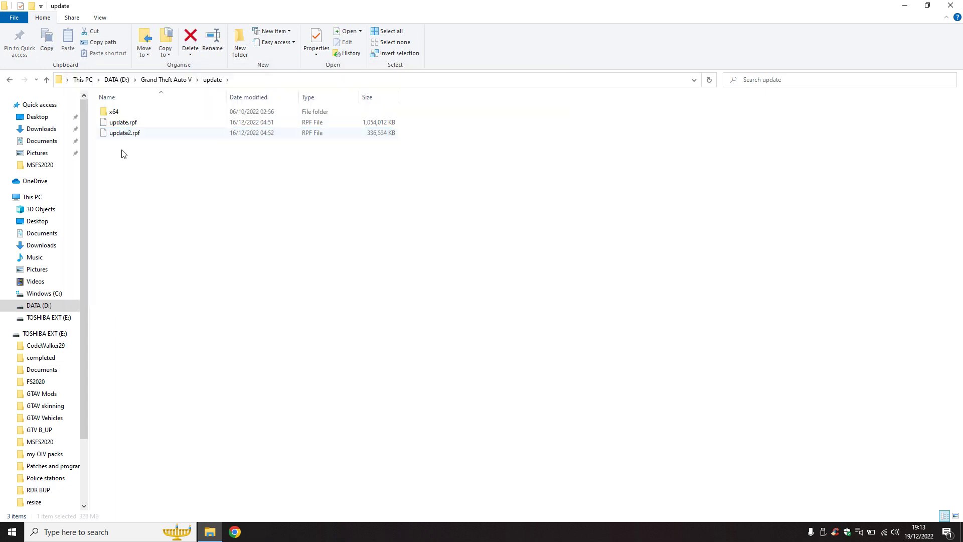
left_click_drag(125, 162, 128, 120)
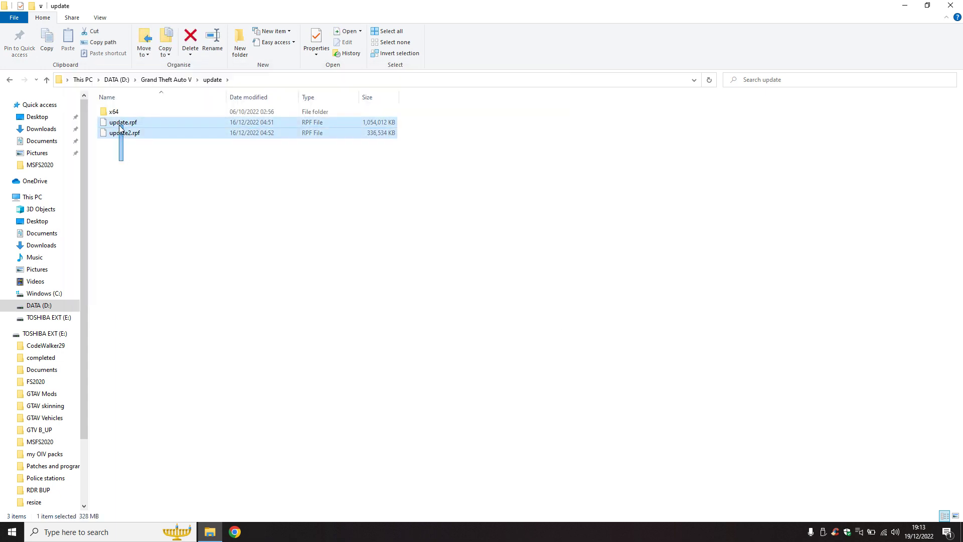
right_click(160, 124)
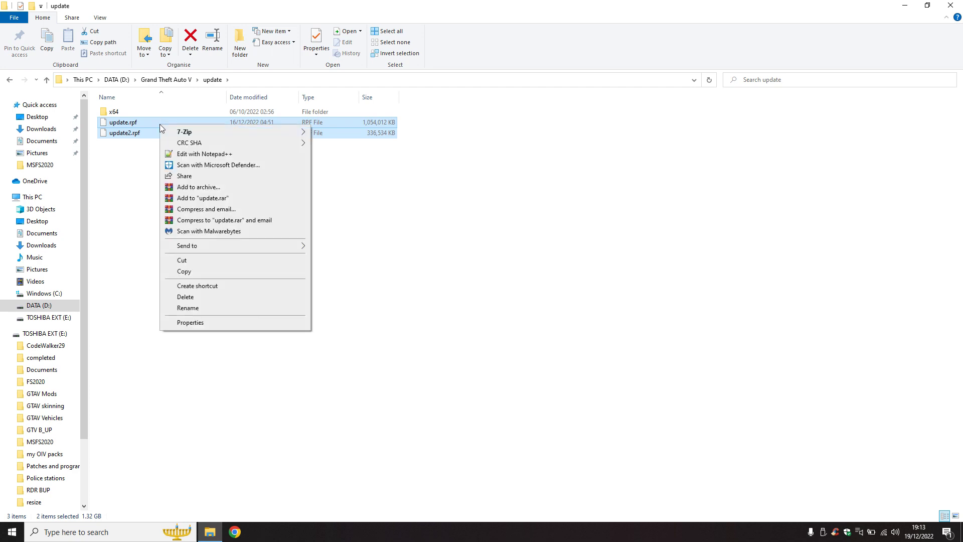
left_click(185, 273)
Paste both files into mods › update, replacing the existing copies, then minimize Explorer.
left_click(165, 81)
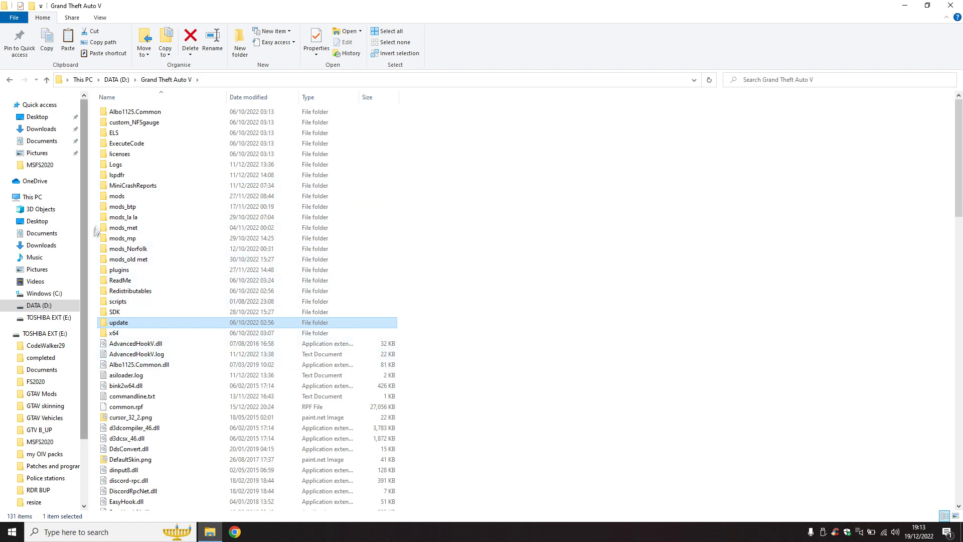
double_click(131, 198)
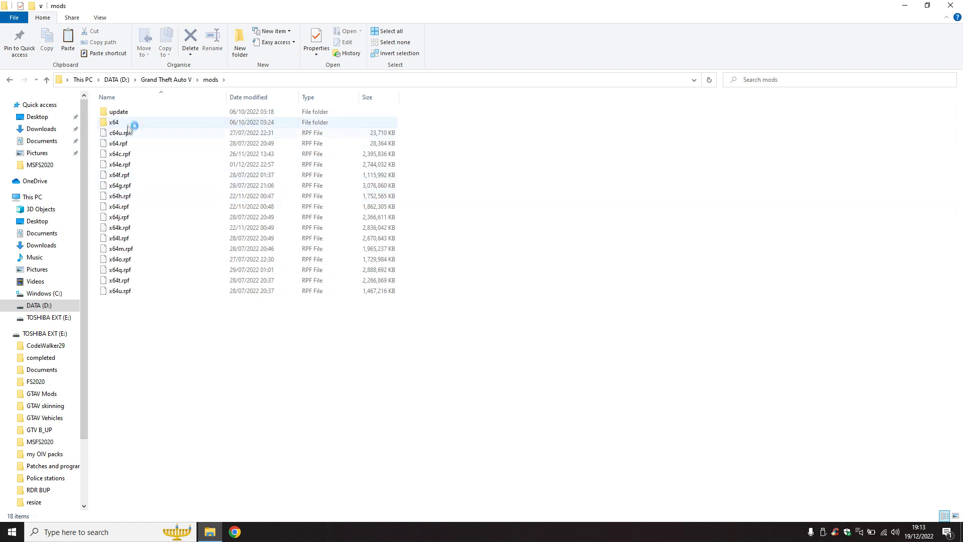
left_click(124, 113)
double_click(125, 113)
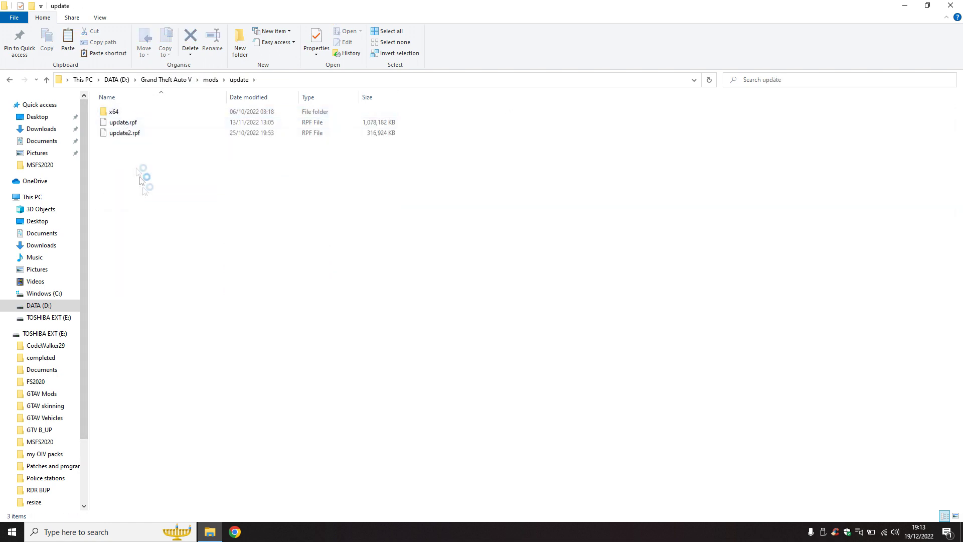
right_click(149, 202)
left_click(184, 274)
left_click(205, 191)
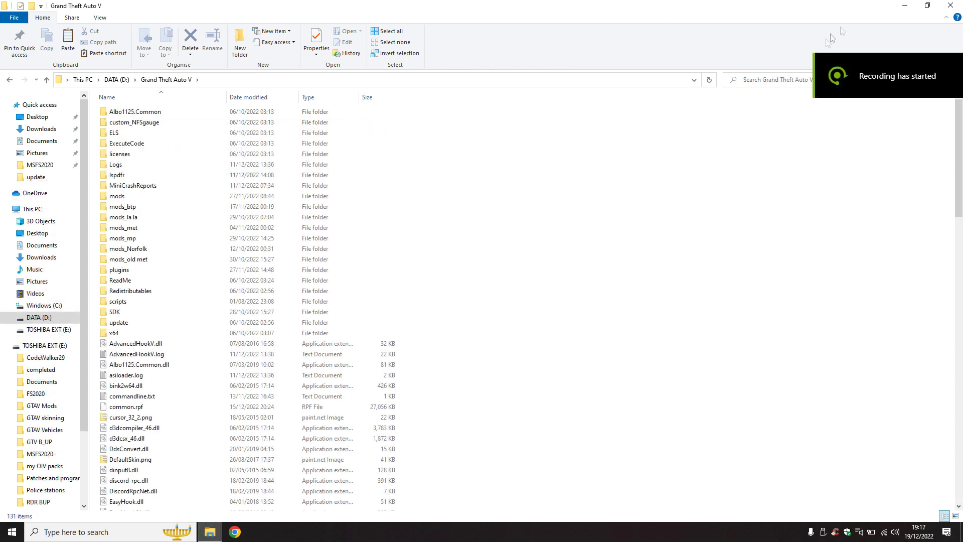
left_click(928, 5)
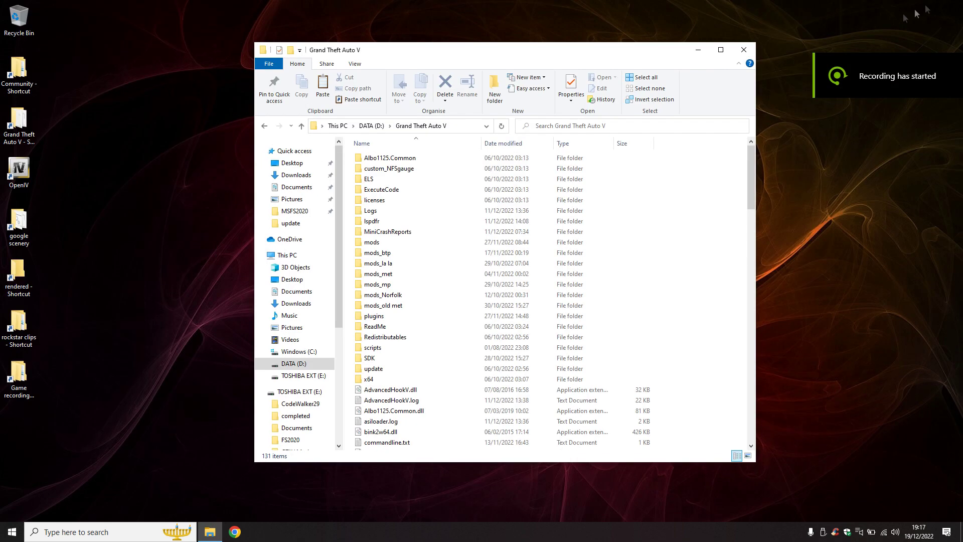
left_click(698, 50)
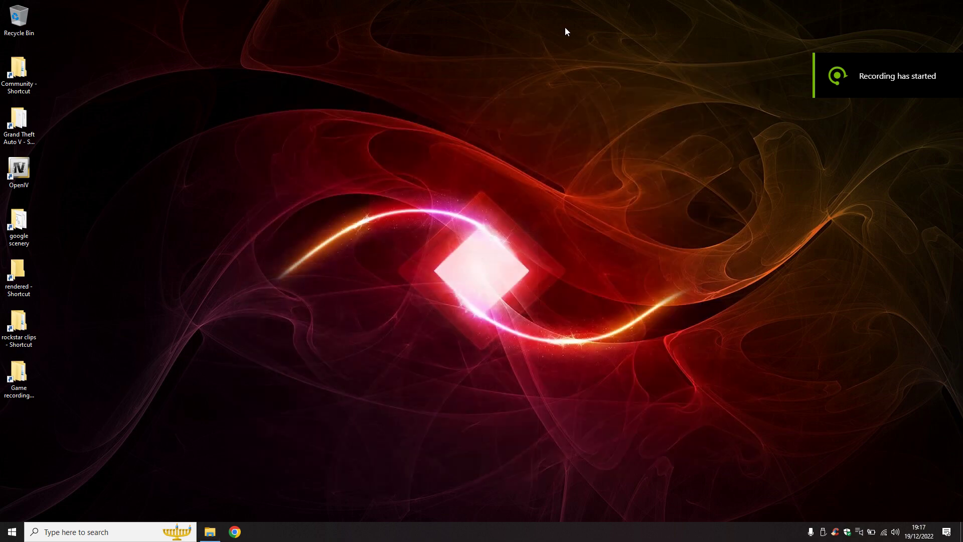
Download LSPDFR_049_8382_Manual_Install_2.zip from LCPDFR.com in Chrome.
left_click(235, 533)
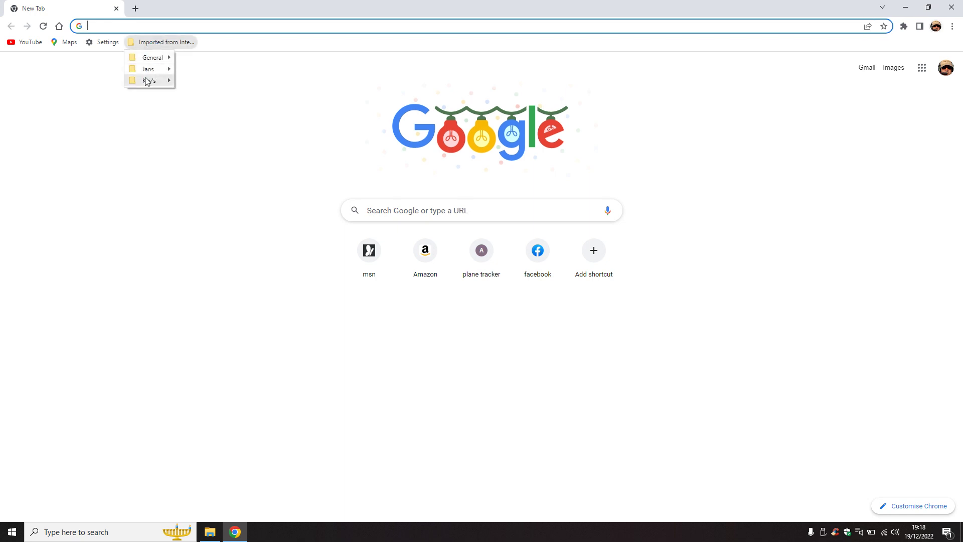
mouse_move(148, 80)
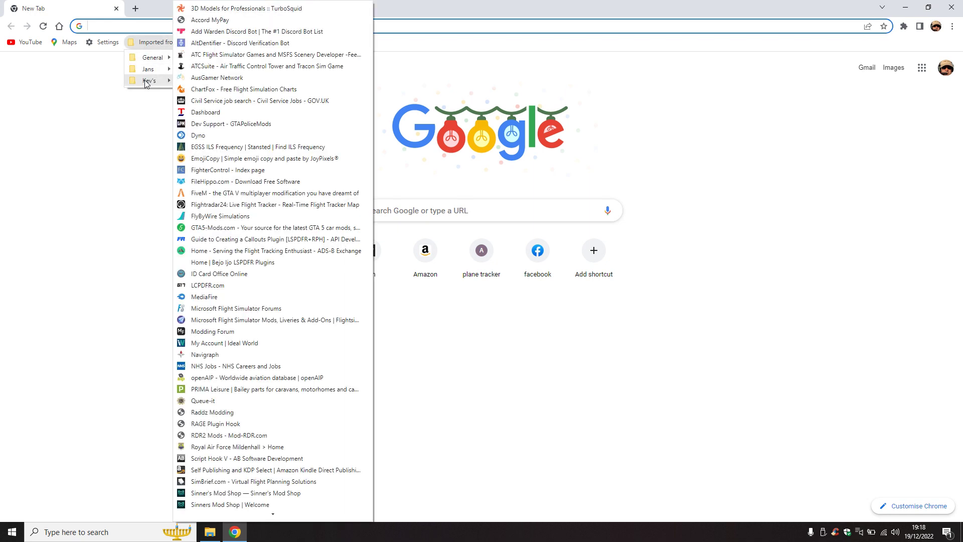
left_click(208, 286)
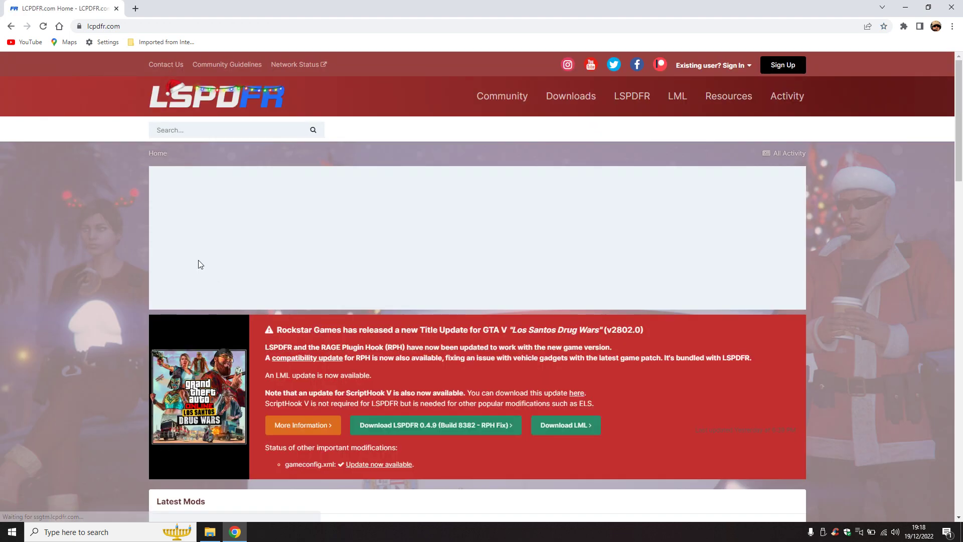
left_click(461, 426)
scroll(465, 425, "down", 2)
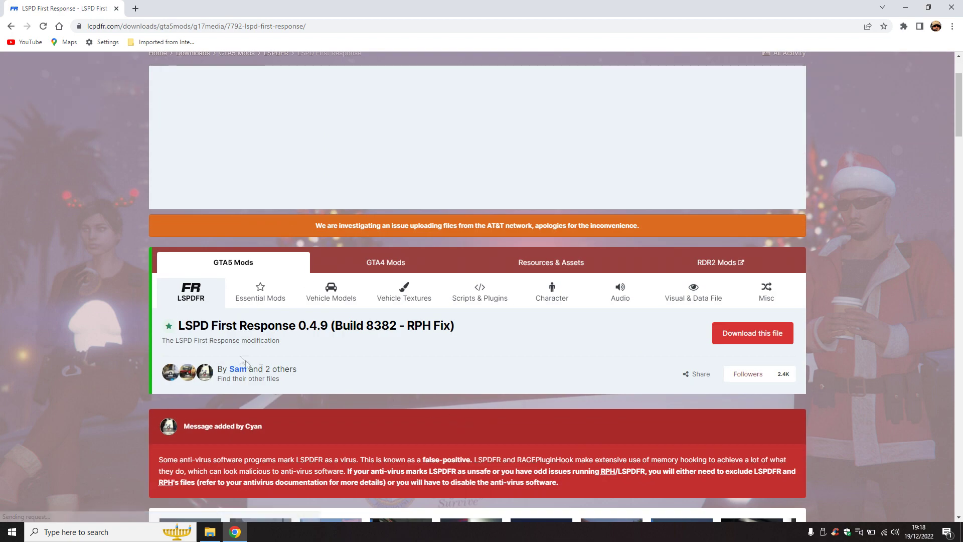
left_click(751, 335)
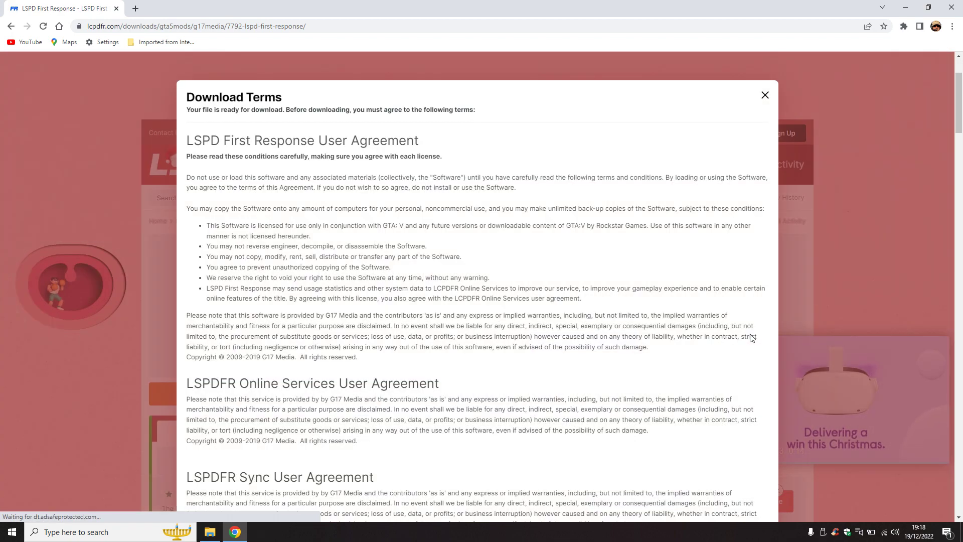
scroll(623, 294, "down", 15)
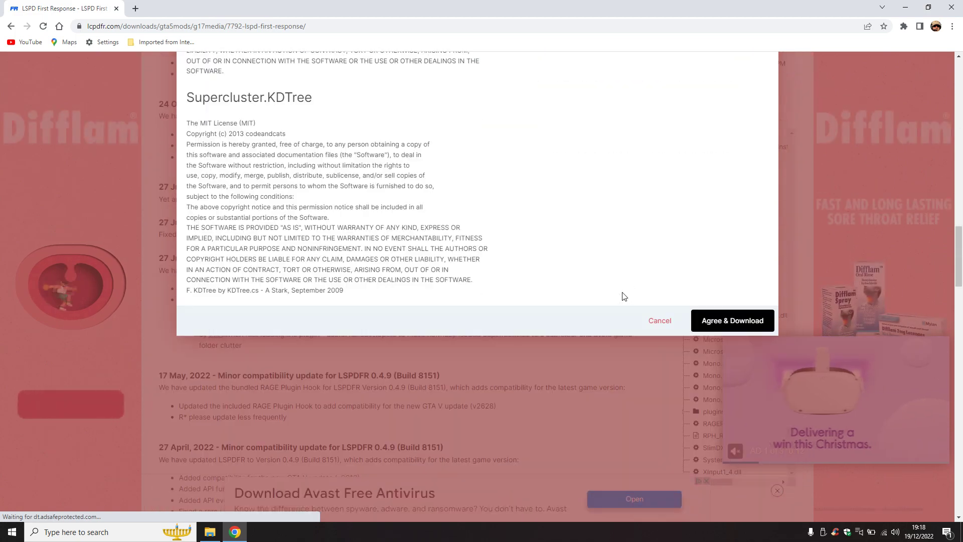
scroll(623, 296, "down", 5)
scroll(678, 240, "up", 3)
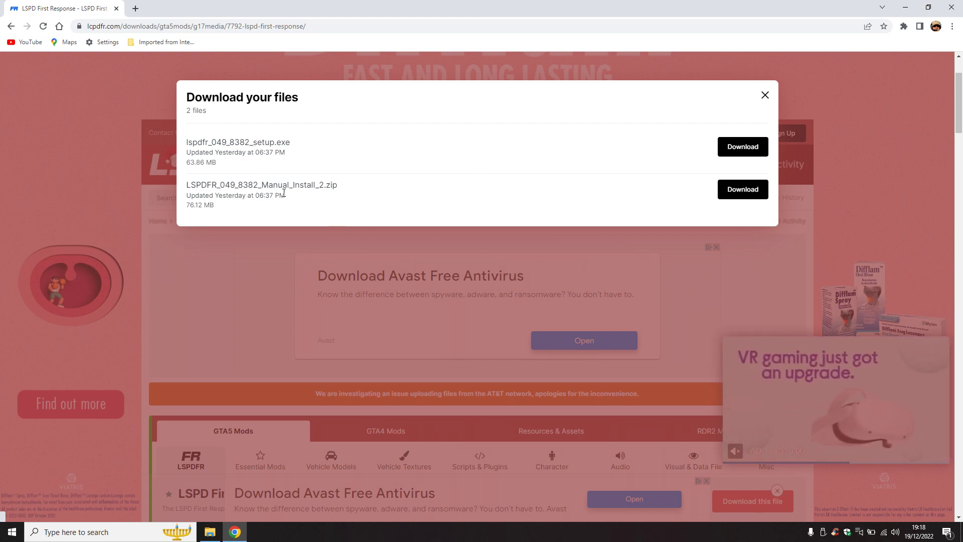
left_click(752, 191)
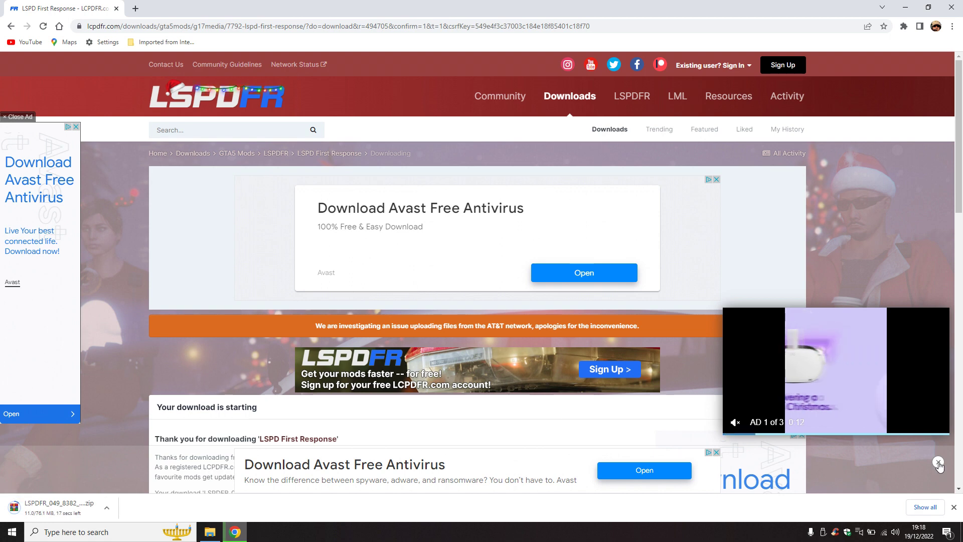
left_click(718, 453)
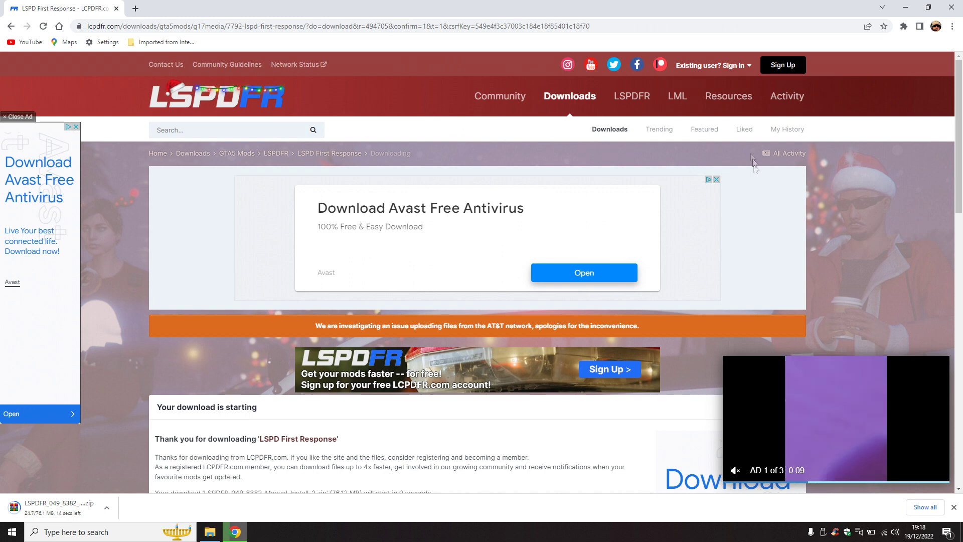
Open the Lenny's Mod Loader 0.4 Build 8387 download page.
left_click(677, 97)
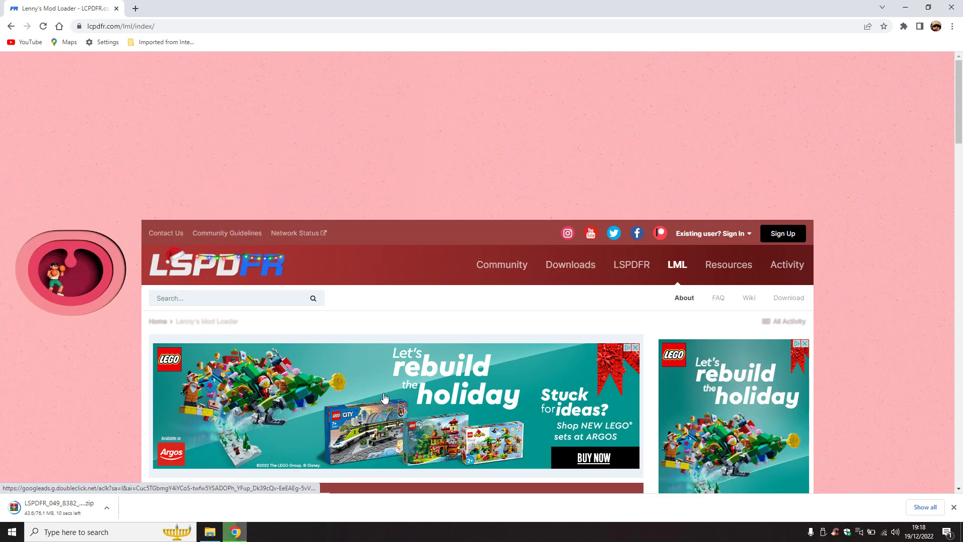
scroll(419, 336, "down", 4)
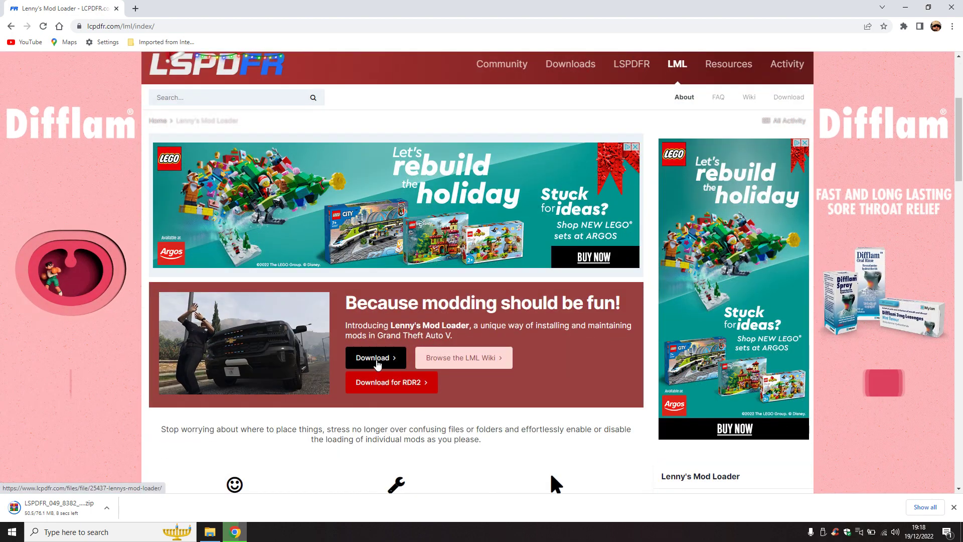
left_click(376, 362)
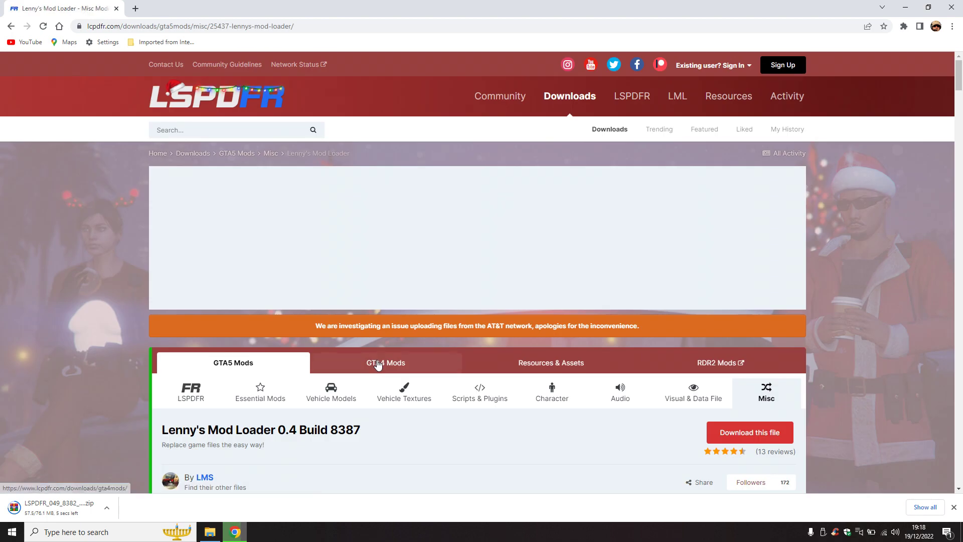
scroll(416, 321, "down", 8)
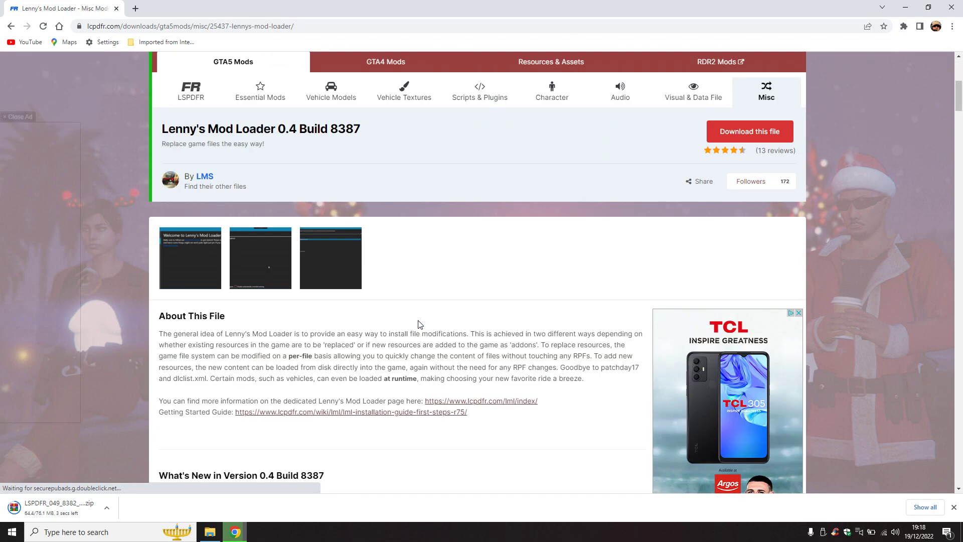
scroll(420, 325, "up", 8)
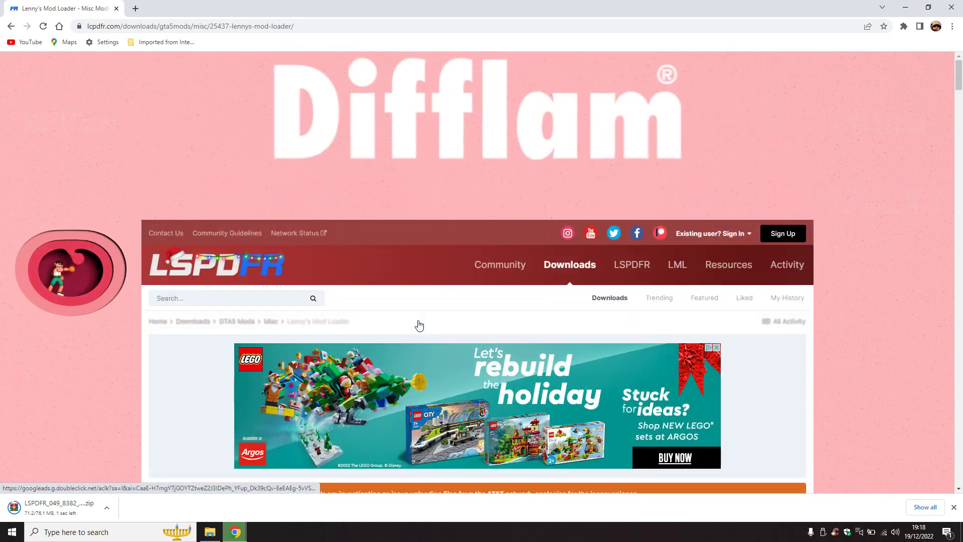
scroll(420, 325, "down", 5)
scroll(421, 325, "up", 5)
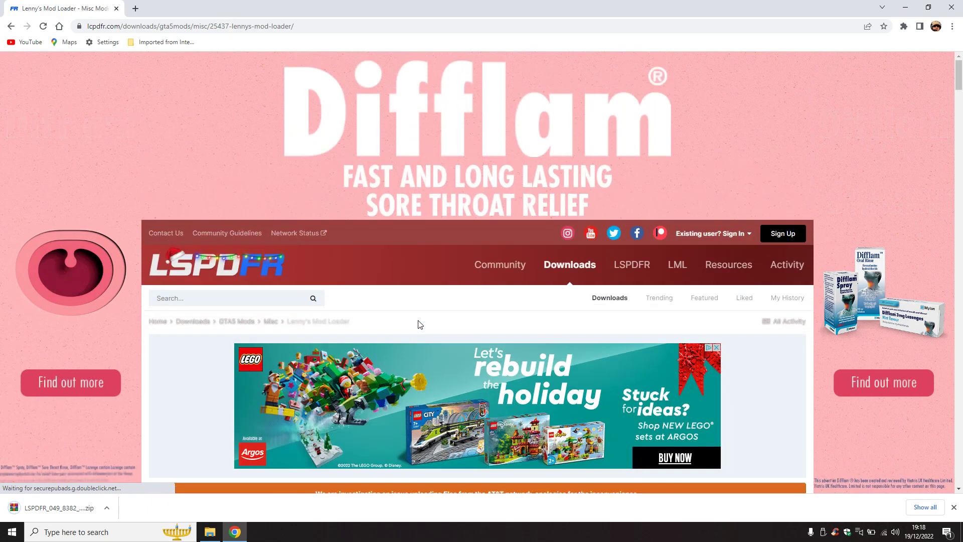
Browse LCPDFR.com's Essential Mods downloads to the Gameconfig.xml for LML file page.
left_click(570, 264)
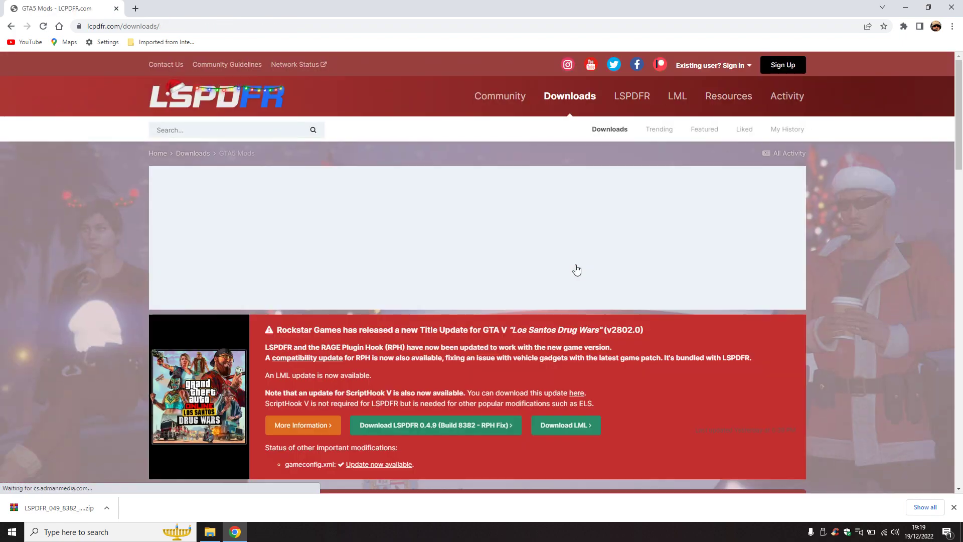
scroll(577, 269, "down", 4)
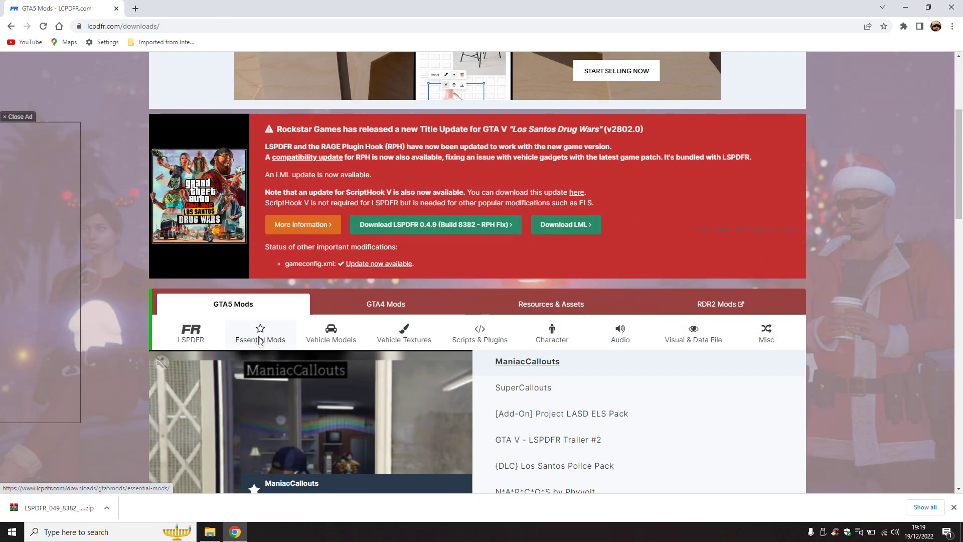
left_click(260, 334)
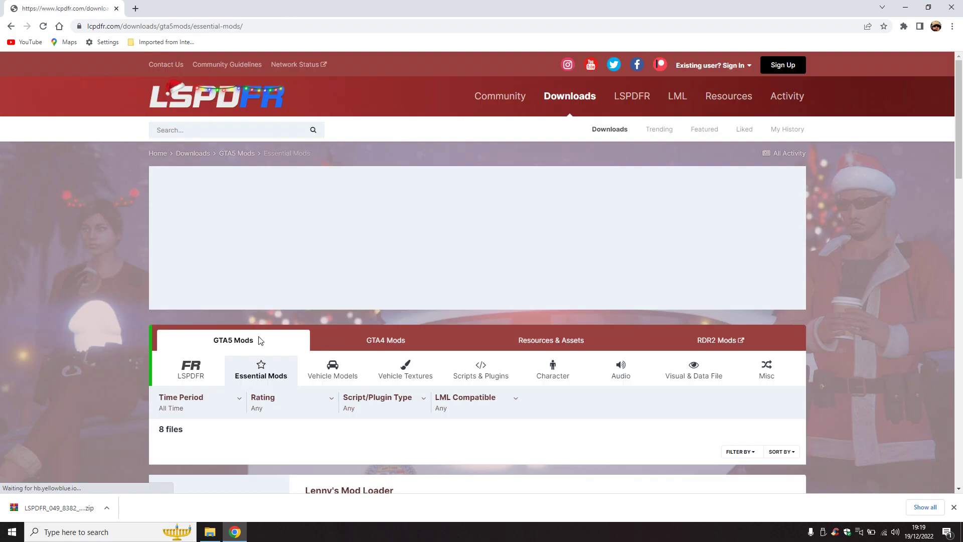
scroll(307, 347, "down", 6)
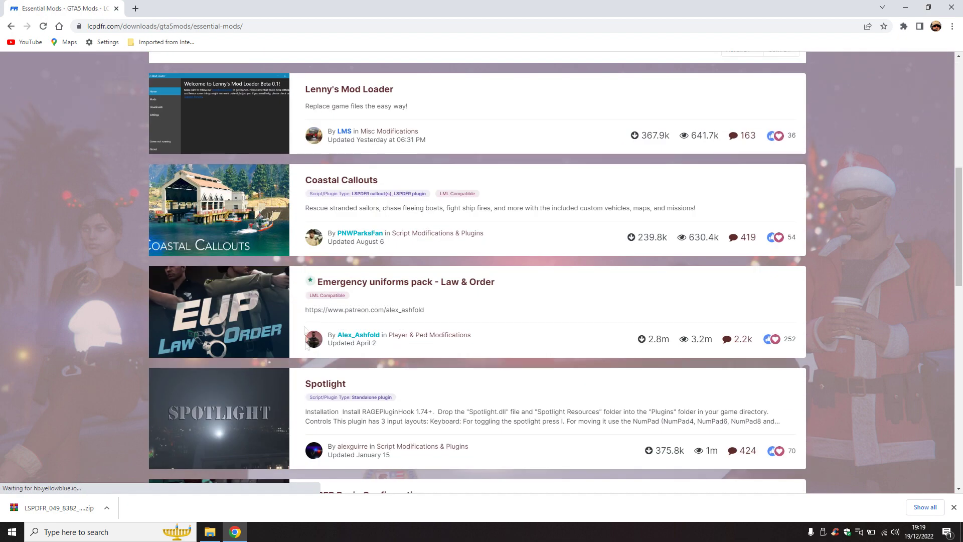
scroll(338, 179, "up", 3)
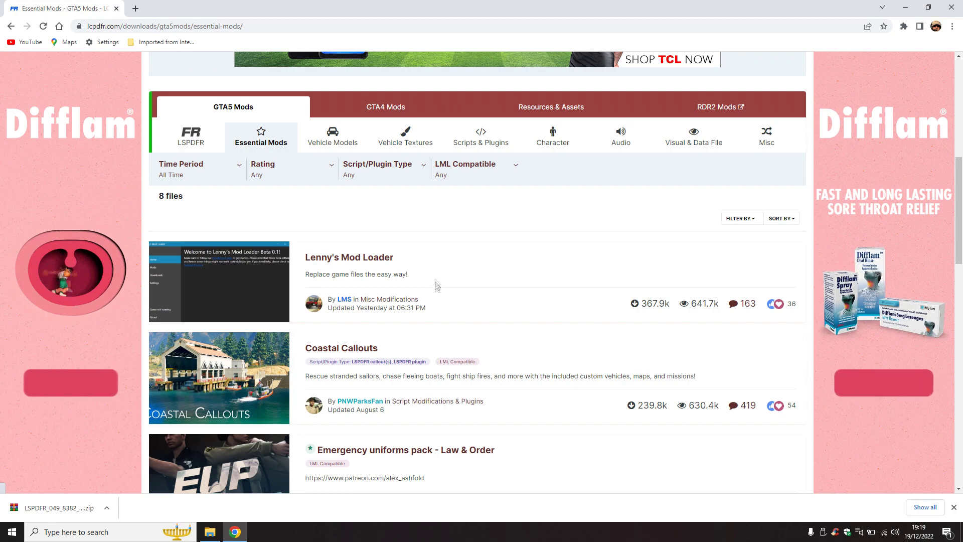
left_click(346, 350)
scroll(429, 348, "down", 10)
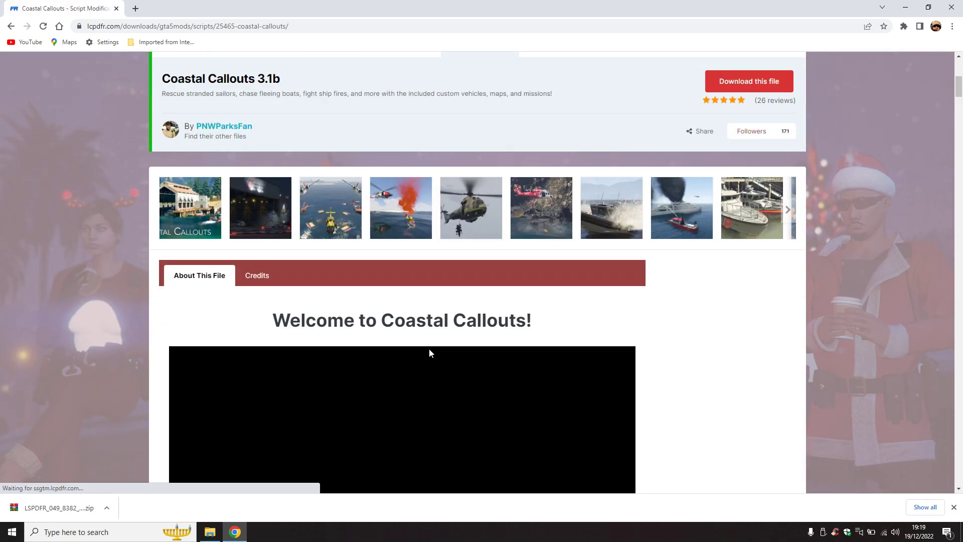
scroll(429, 348, "down", 4)
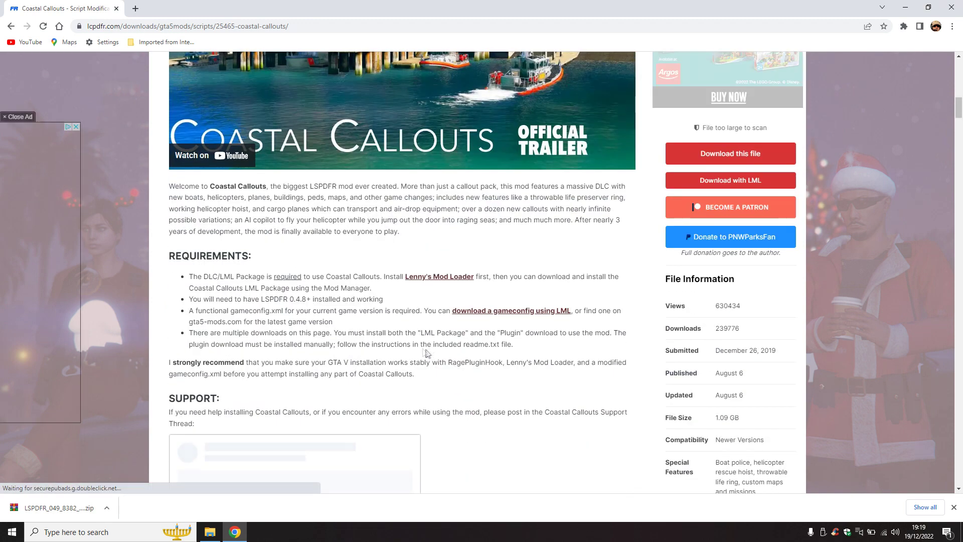
left_click(499, 313)
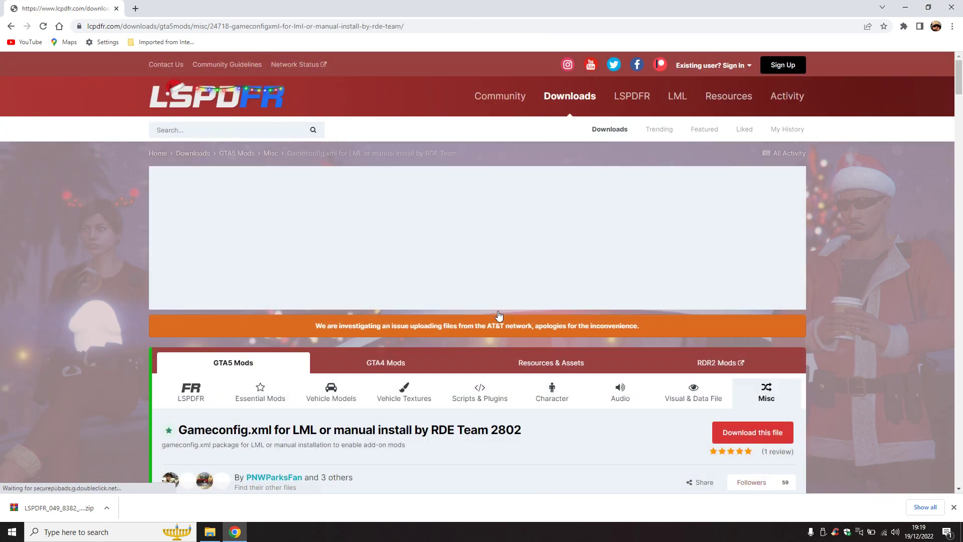
Download the Gameconfig.xml for LML or manual install by RDE Team zip.
scroll(499, 311, "down", 3)
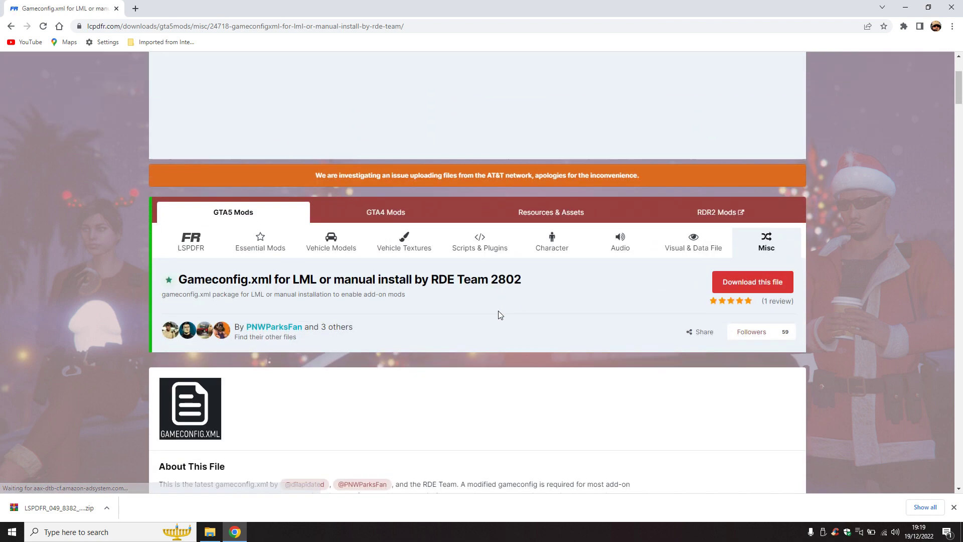
scroll(525, 317, "up", 3)
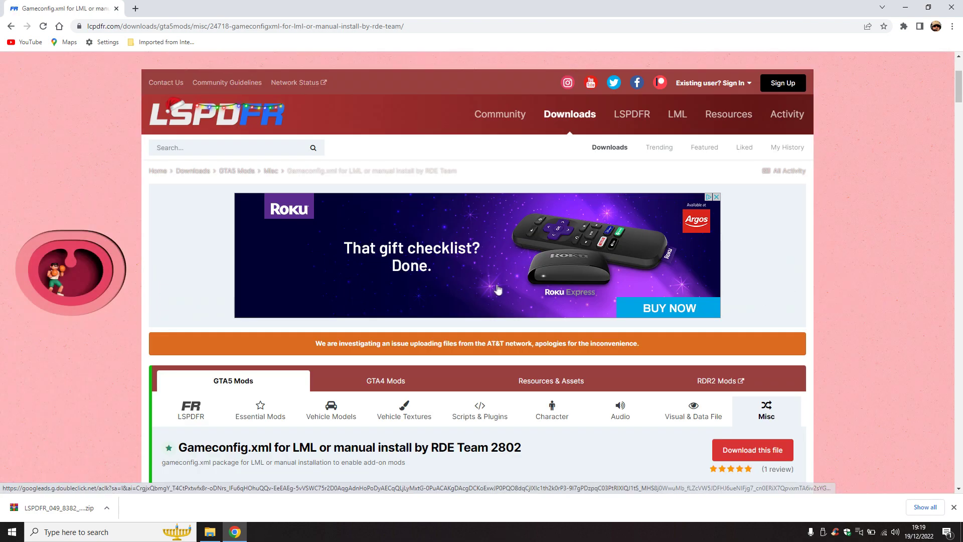
scroll(524, 317, "down", 5)
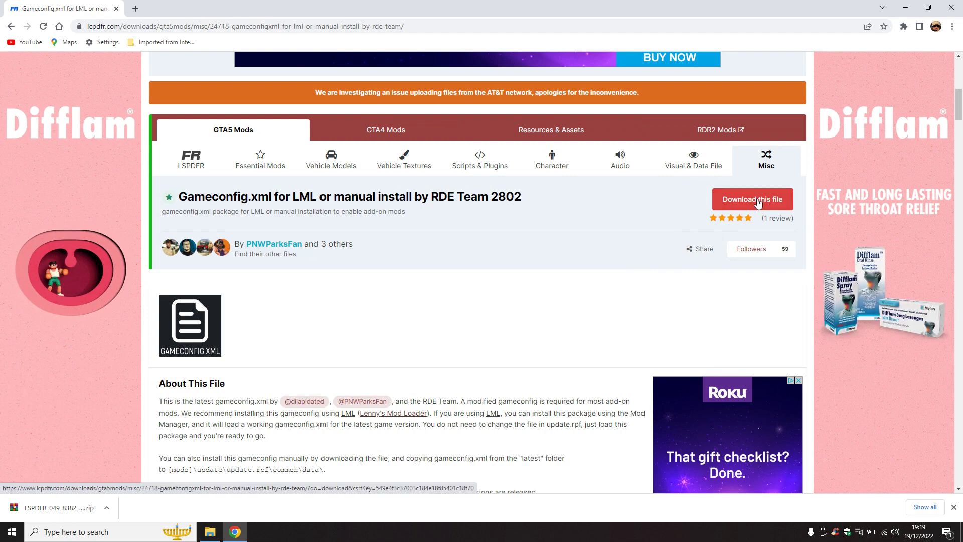
left_click(757, 200)
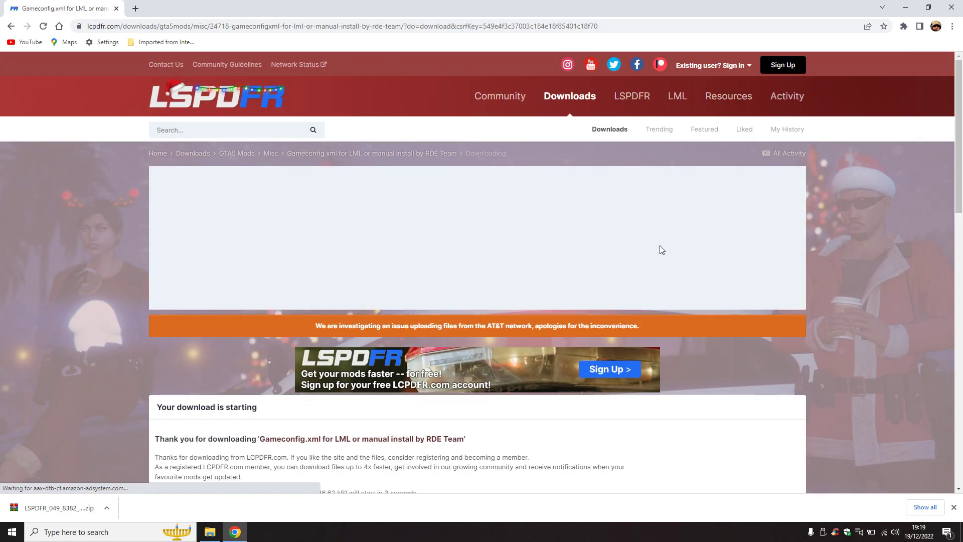
scroll(660, 250, "down", 9)
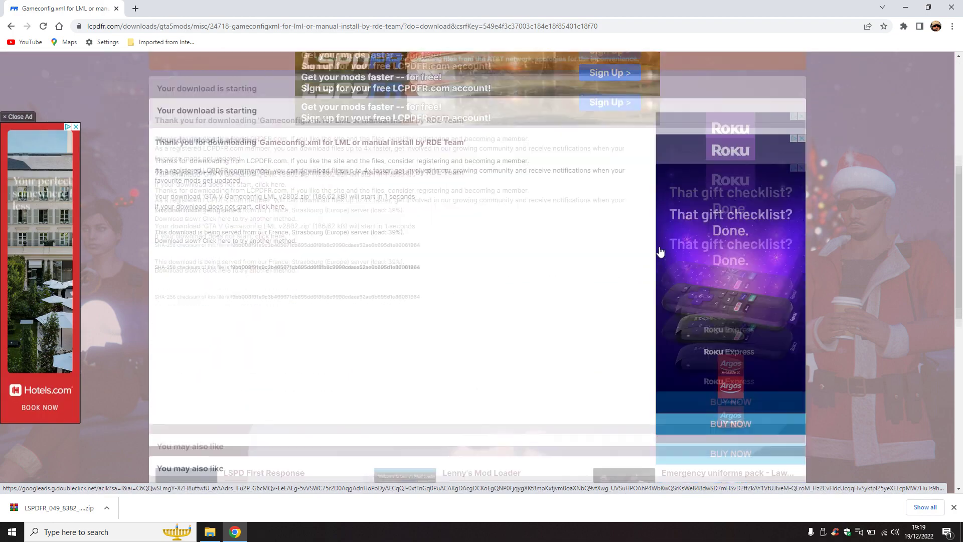
scroll(660, 250, "down", 4)
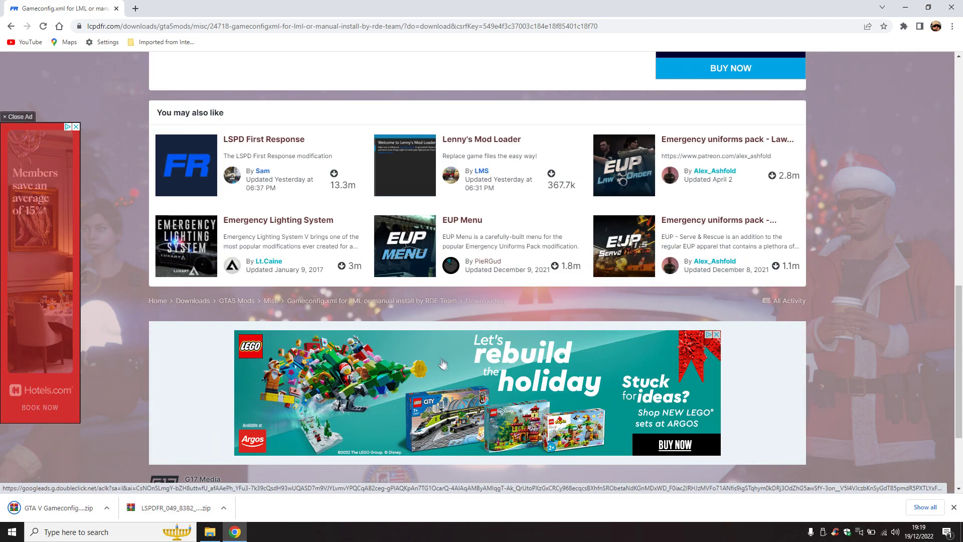
scroll(444, 365, "up", 15)
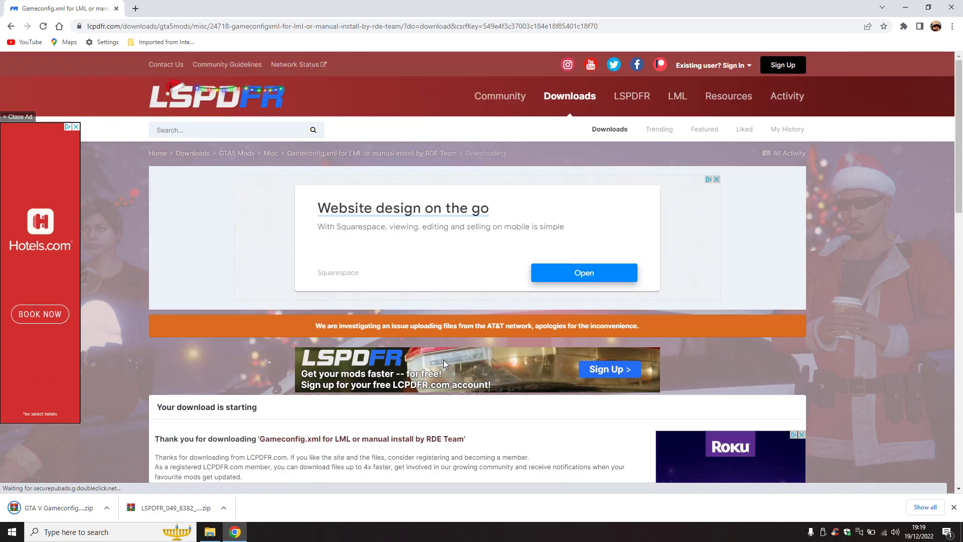
From the bookmarks, download Script Hook V v1.0.2802.0 on dev-c.com and accept cookies.
left_click(160, 42)
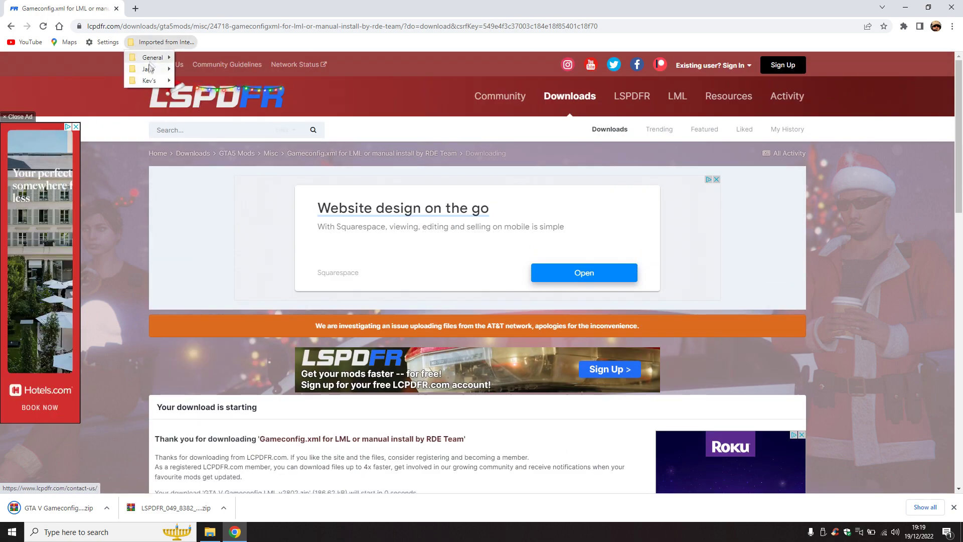
mouse_move(149, 81)
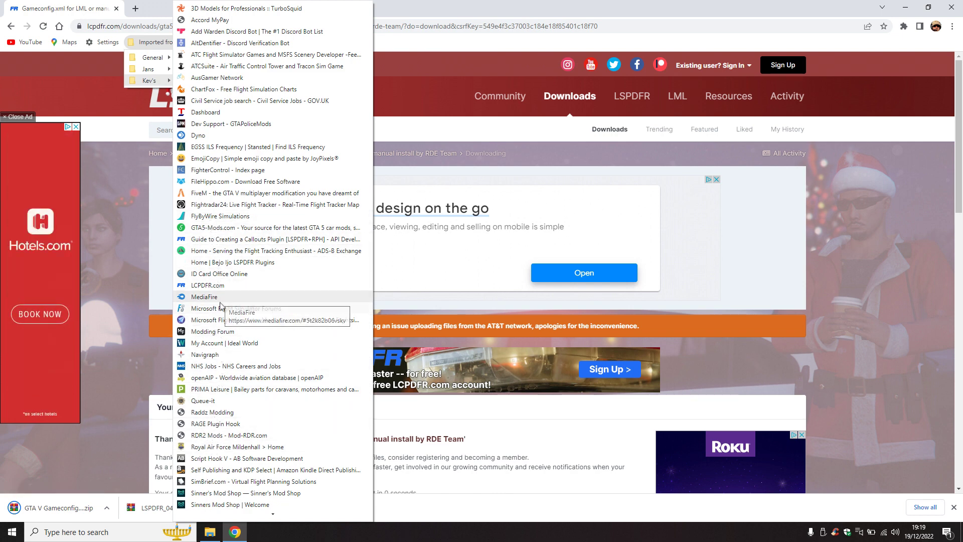
left_click(232, 459)
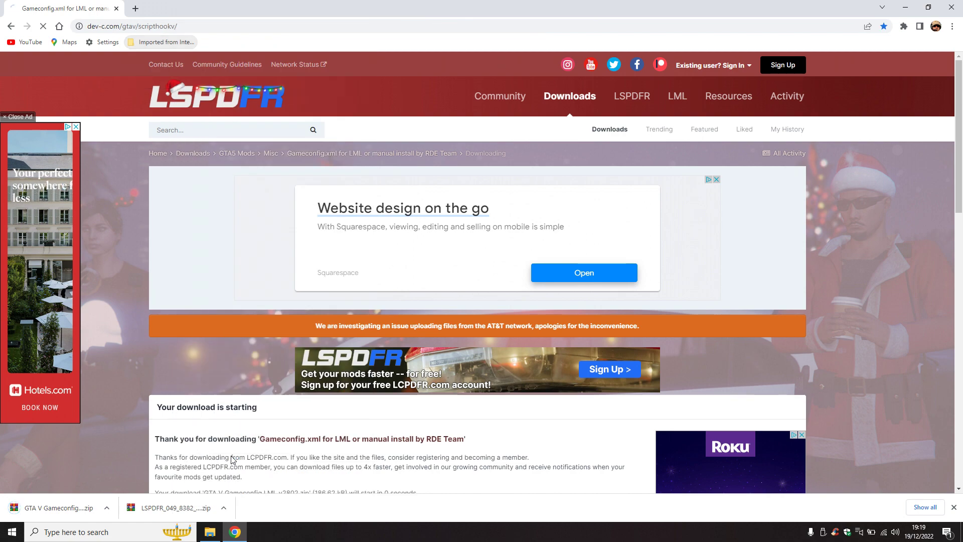
scroll(602, 327, "down", 3)
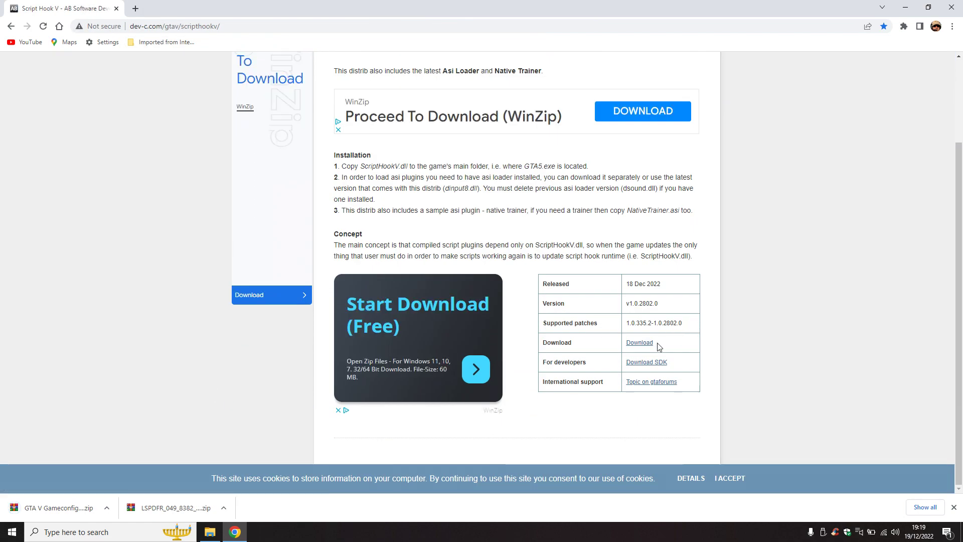
left_click(642, 347)
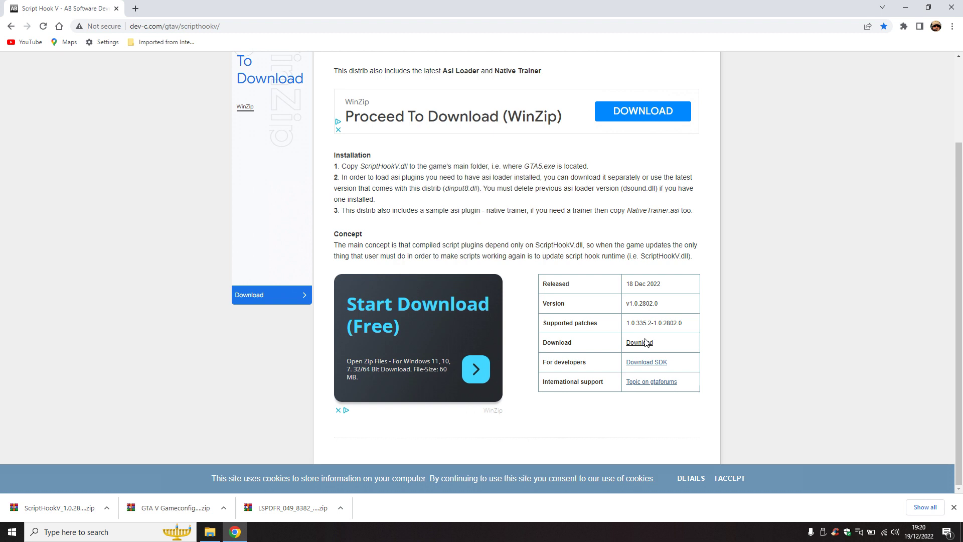
left_click(731, 479)
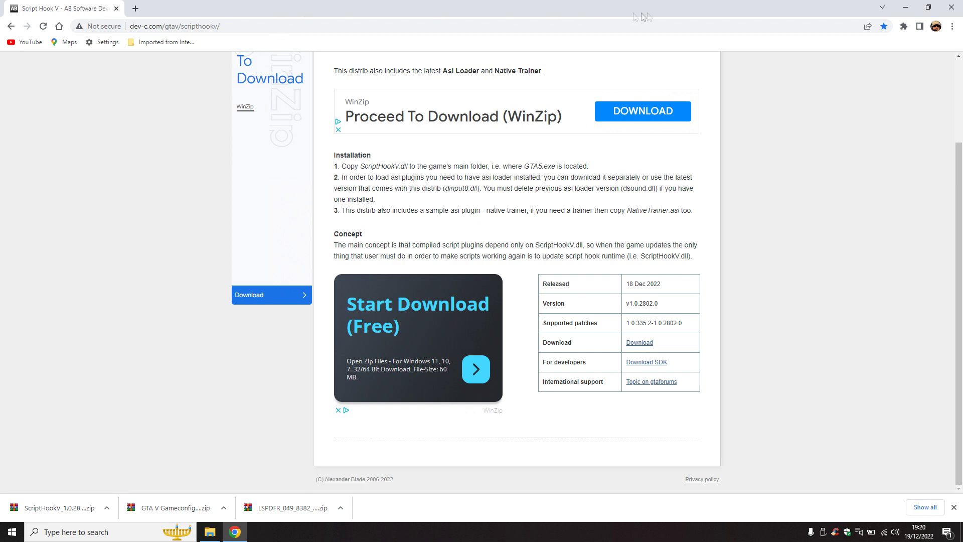
Close Chrome and check mods › update holds x64, update.rpf and update2.rpf, then close Explorer.
left_click(954, 8)
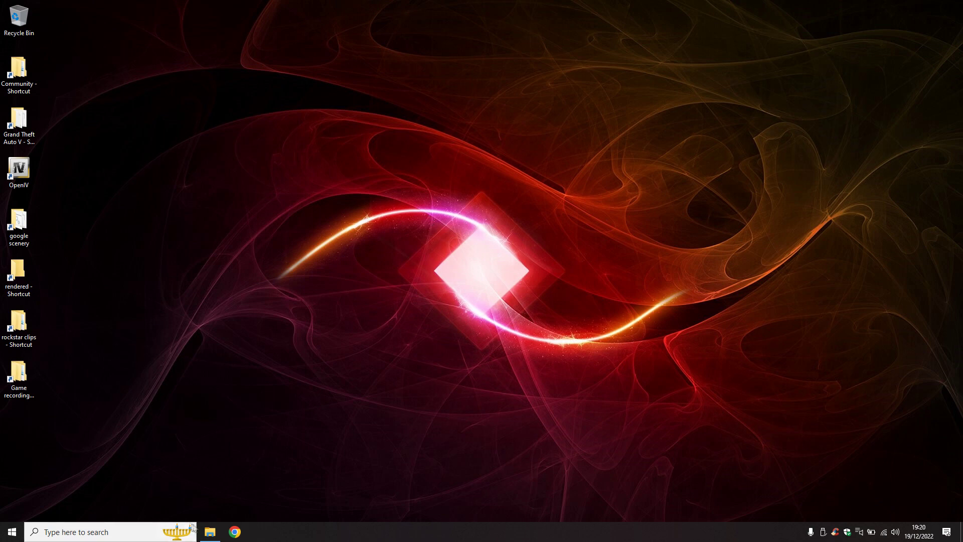
left_click(209, 531)
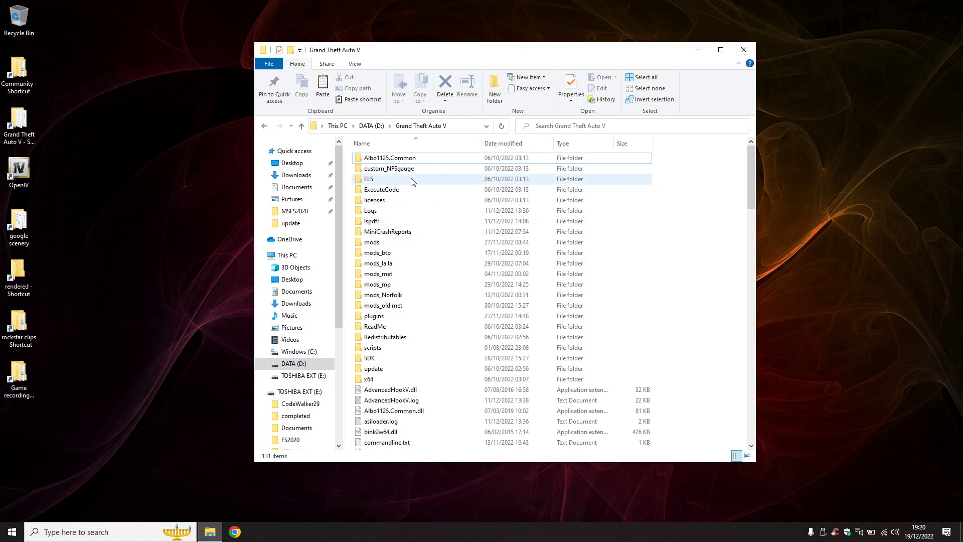
double_click(374, 242)
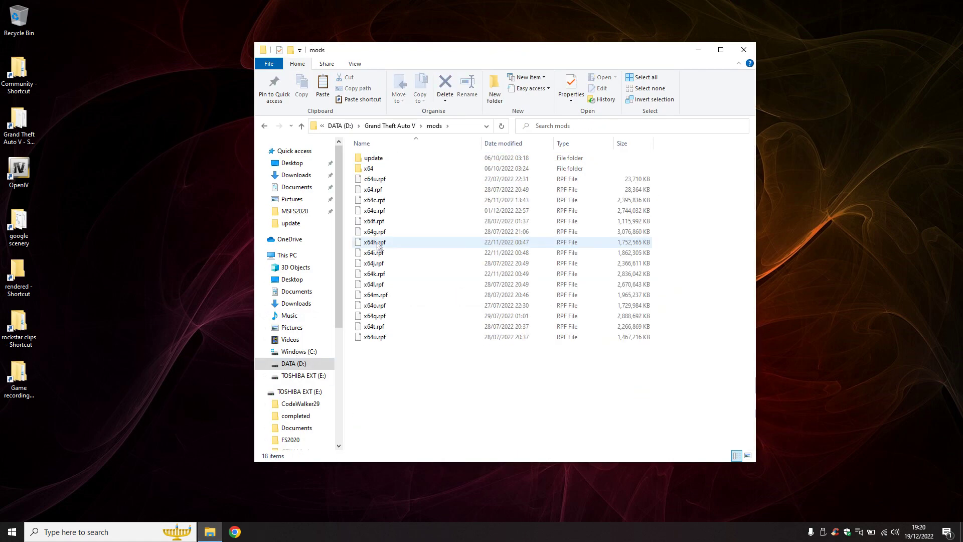
double_click(373, 158)
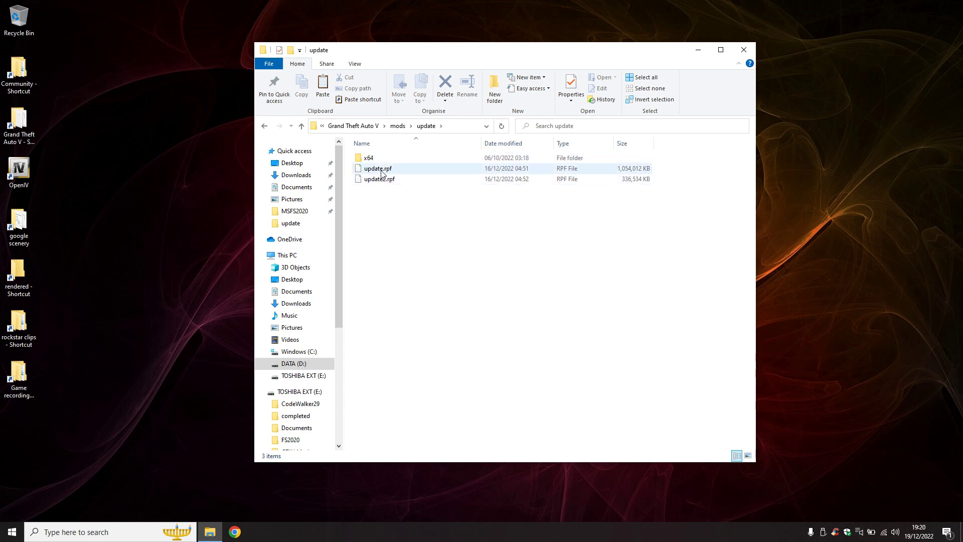
left_click_drag(537, 54, 738, 52)
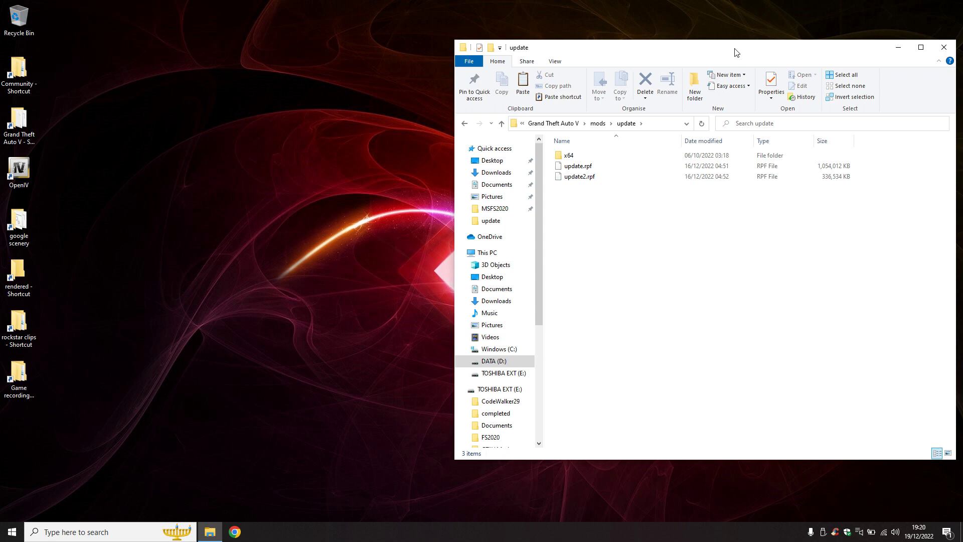
left_click(944, 49)
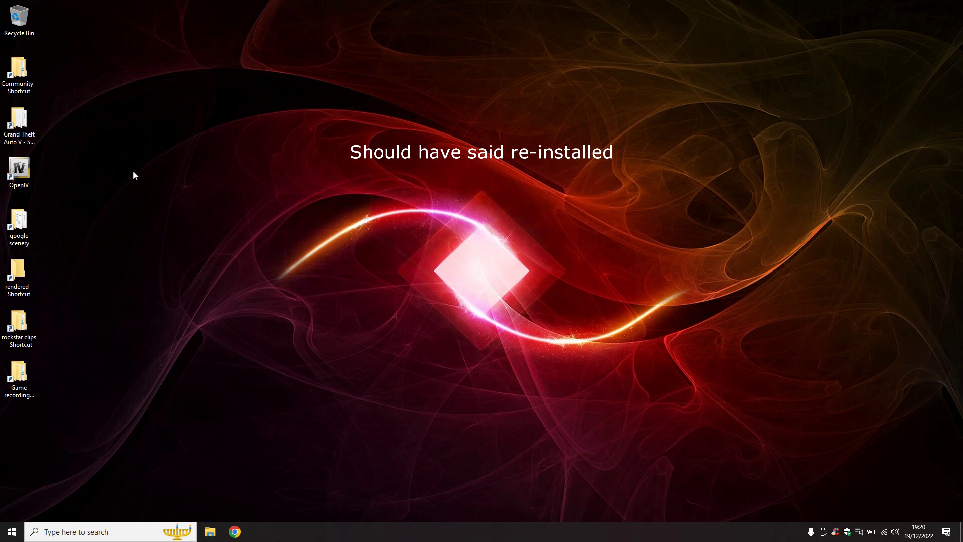
Relaunch OpenIV as administrator for Grand Theft Auto V on Windows after the folder access error.
double_click(20, 171)
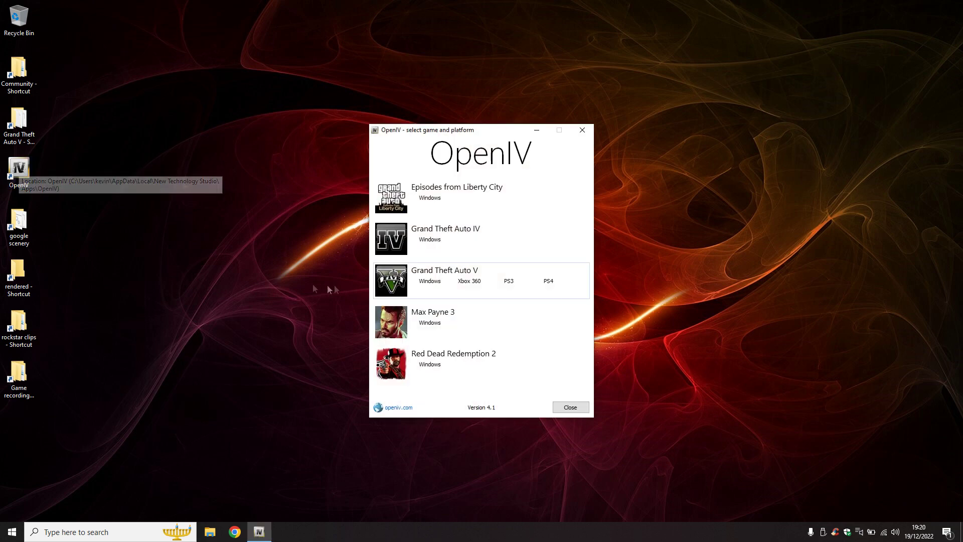
left_click(428, 281)
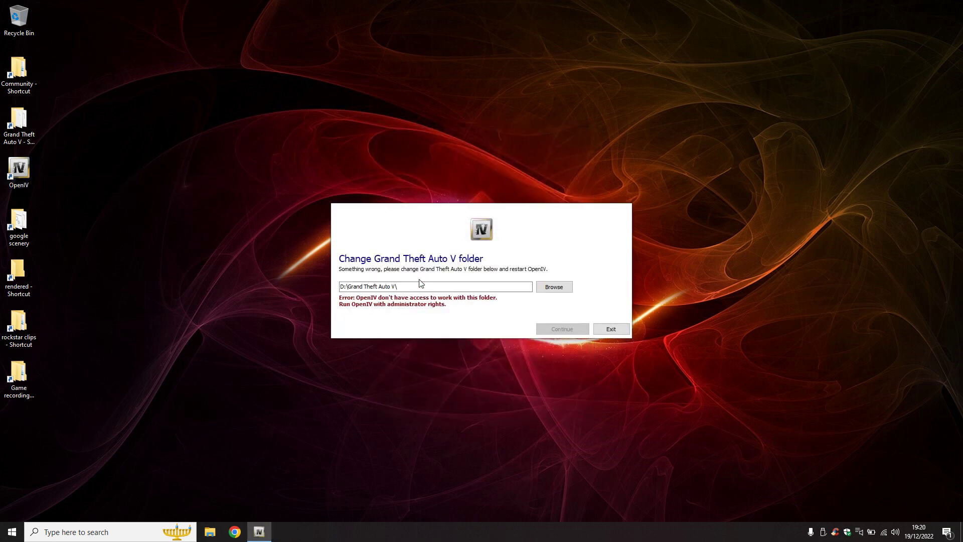
left_click(611, 329)
left_click(23, 170)
right_click(24, 171)
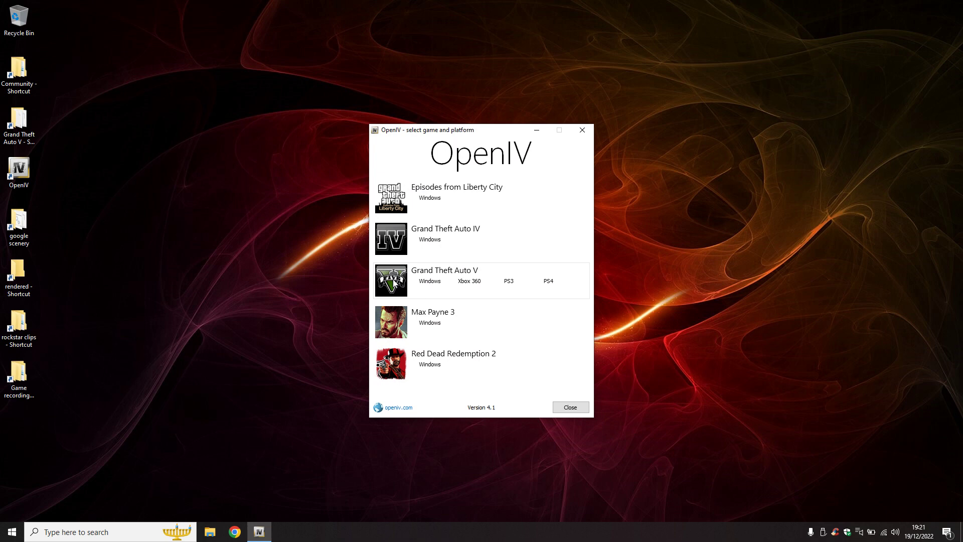
left_click(427, 282)
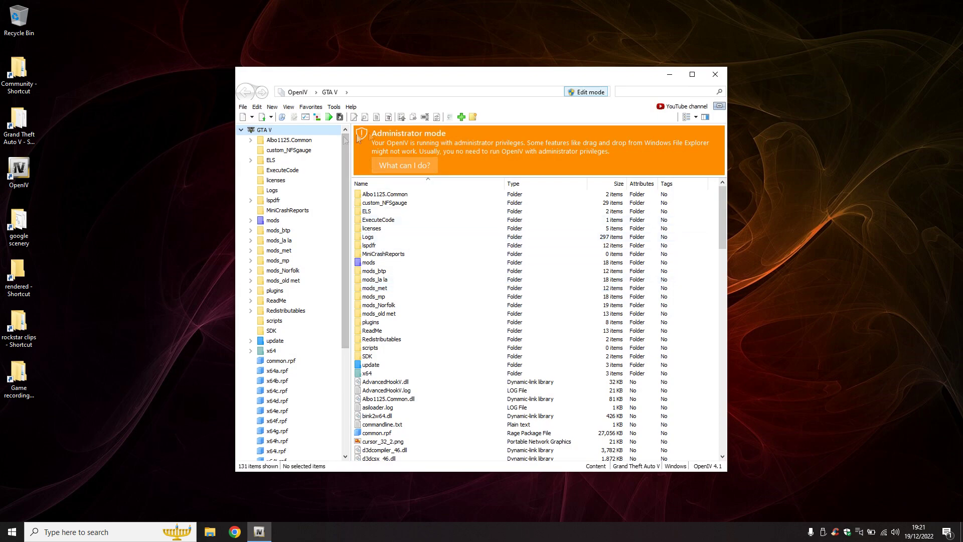
Set permissions on D:\Grand Theft Auto V\ via 'What can I do?', then close OpenIV.
left_click(411, 171)
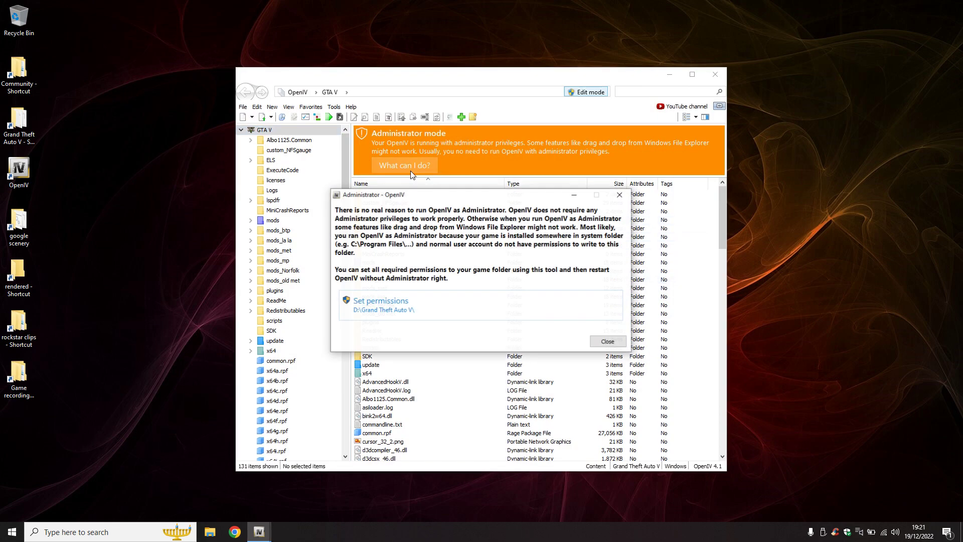
left_click(402, 310)
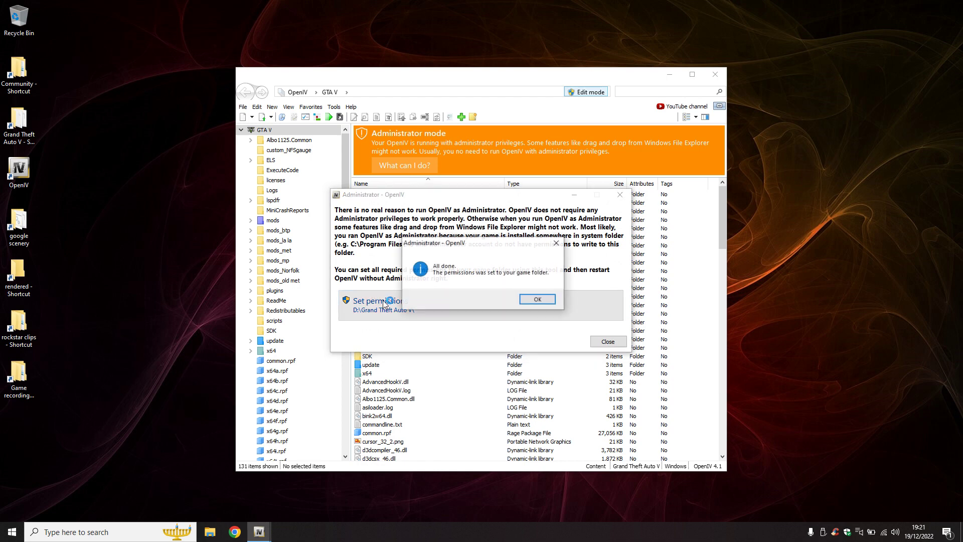
left_click(537, 299)
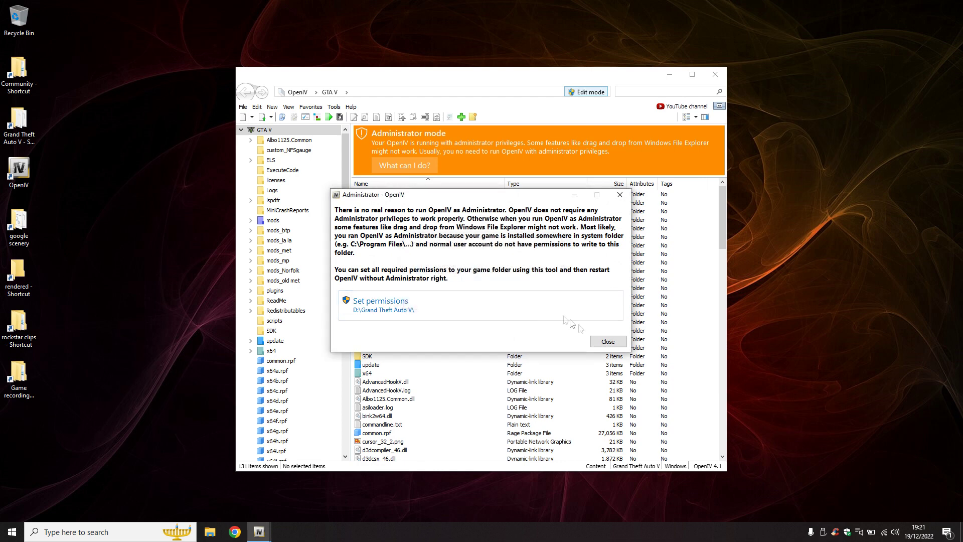
left_click(607, 341)
left_click(713, 80)
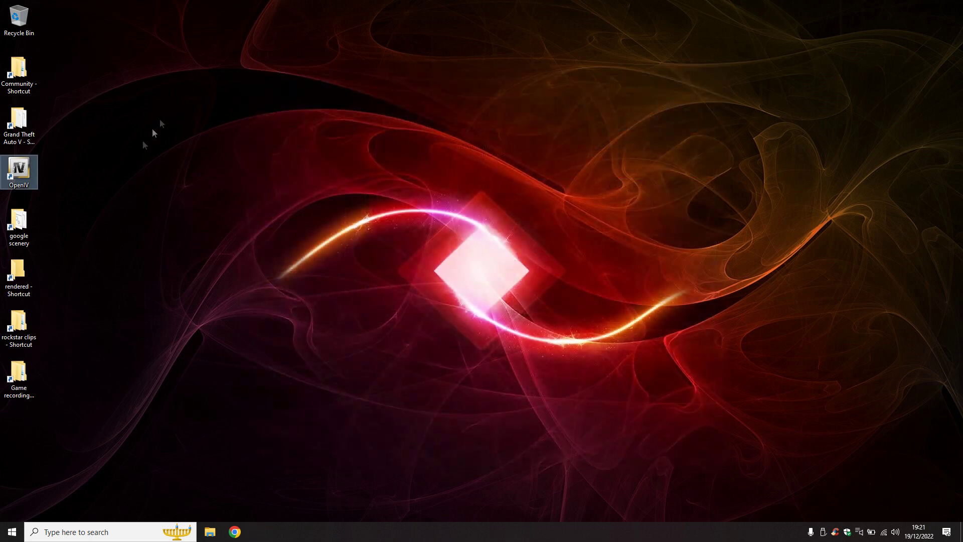
Relaunch OpenIV for Grand Theft Auto V for Windows and return to the game's root folder.
double_click(15, 172)
left_click(429, 281)
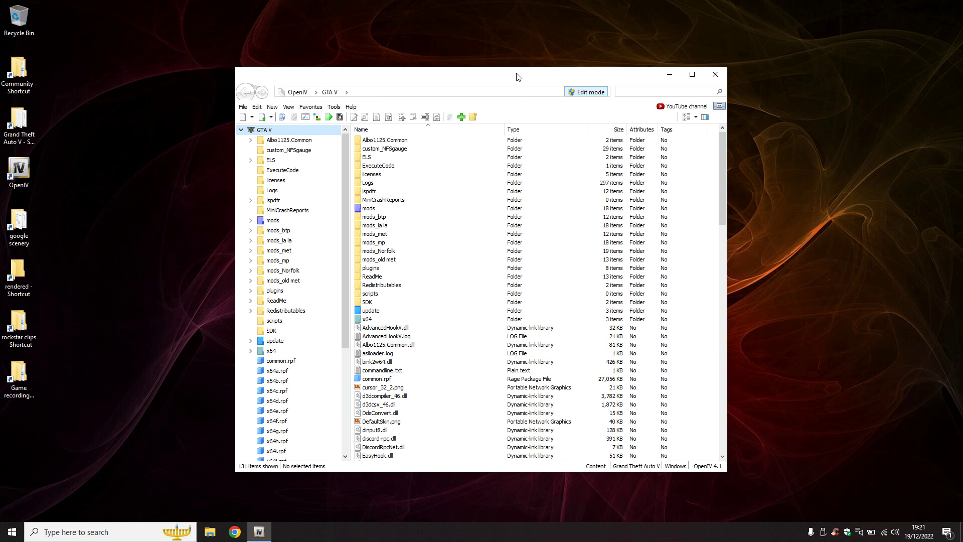
double_click(371, 218)
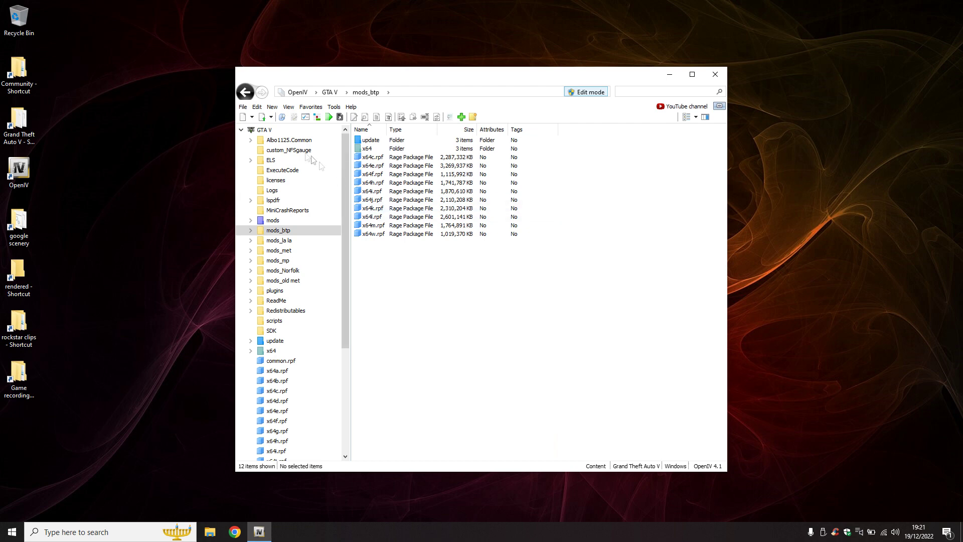
left_click(245, 92)
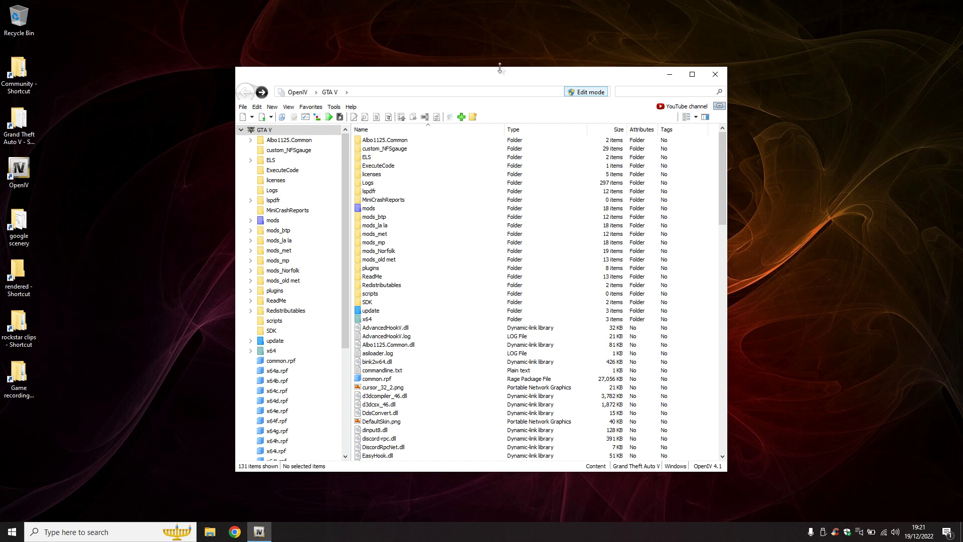
Open mods › update › update.rpf › common › data and locate gameconfig.xml and handling.meta.
double_click(369, 209)
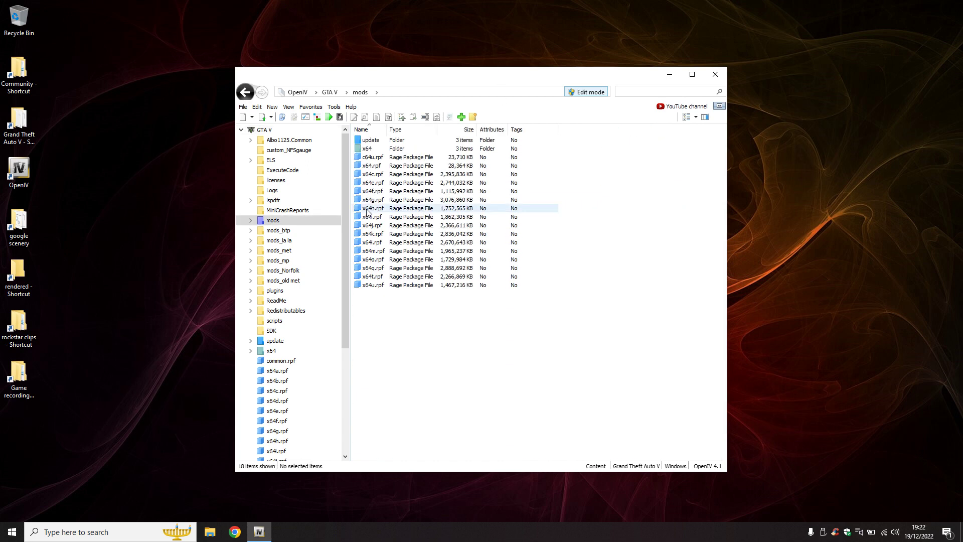
double_click(372, 141)
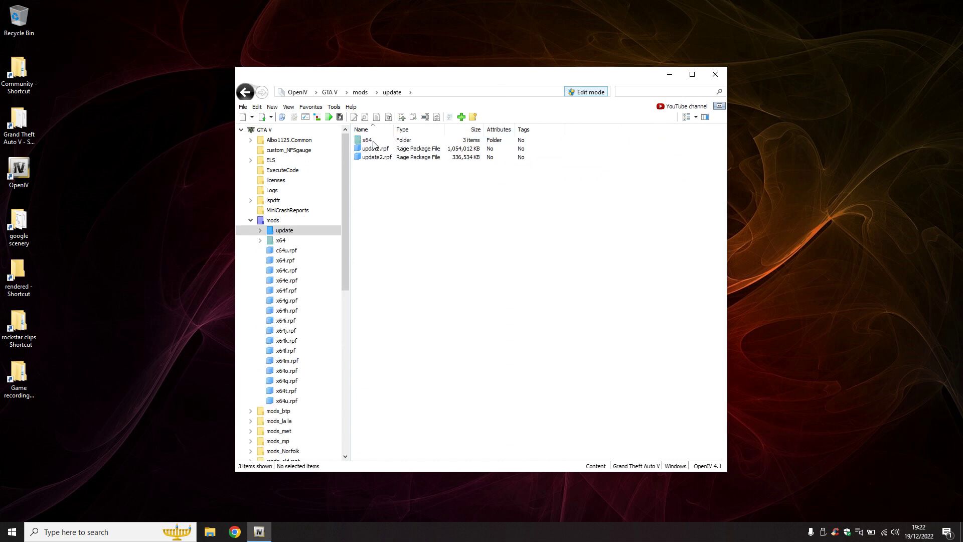
double_click(376, 149)
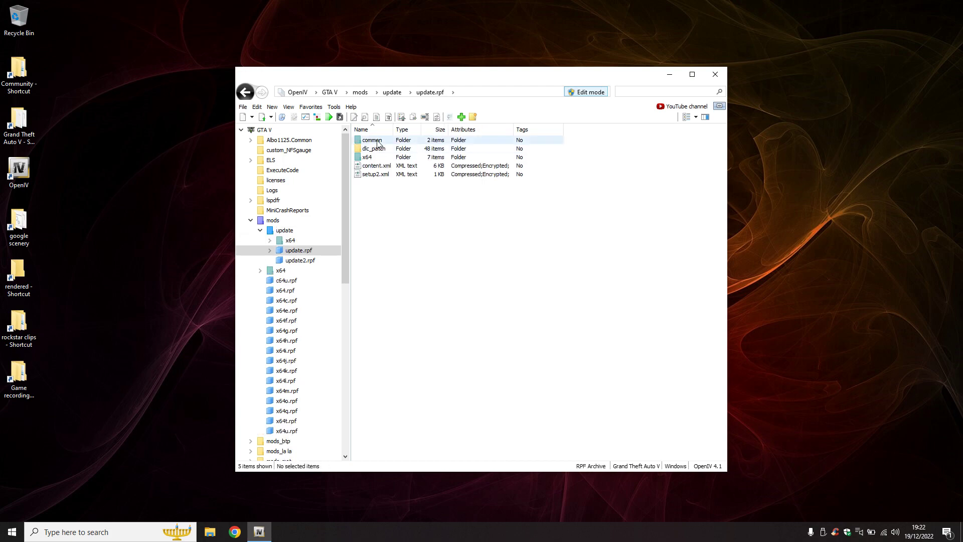
double_click(377, 143)
double_click(377, 143)
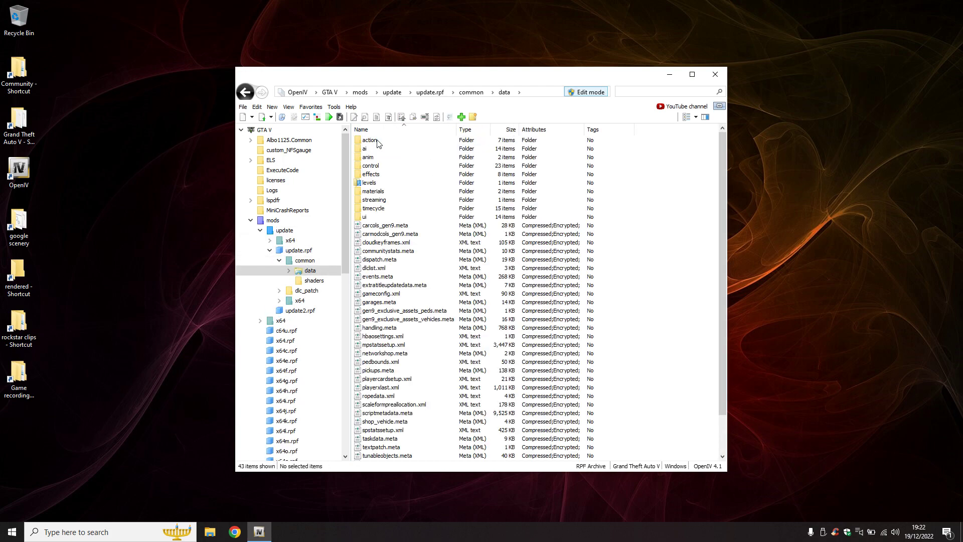
left_click_drag(391, 77, 274, 54)
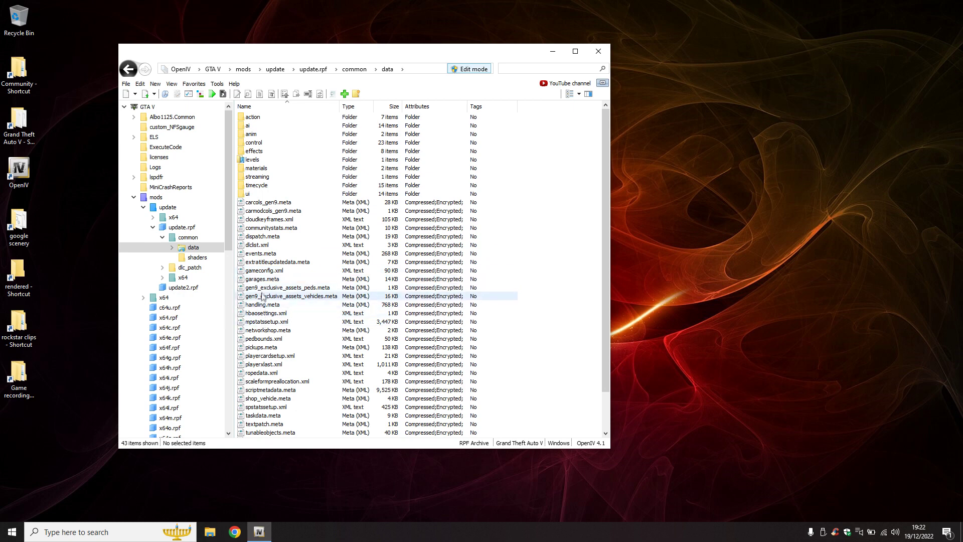
left_click(269, 272)
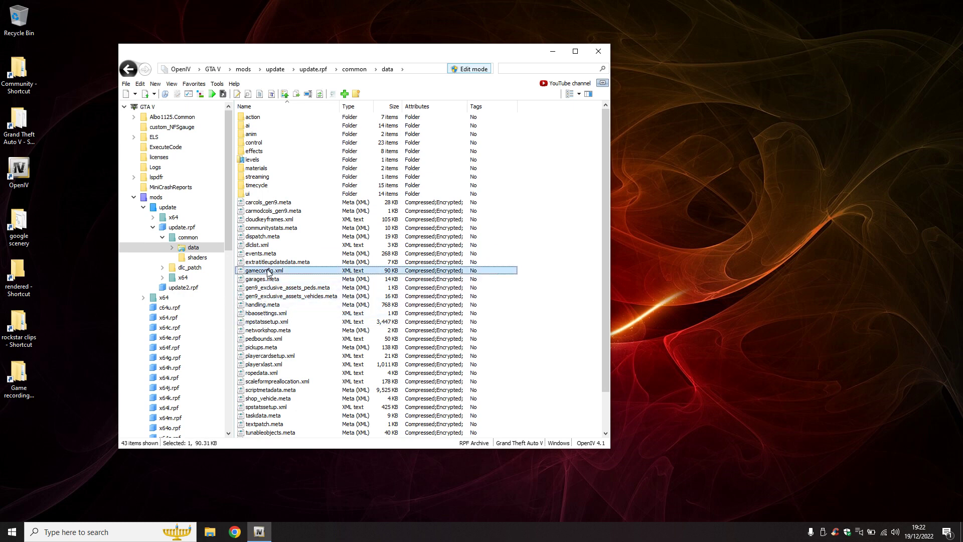
left_click(273, 305)
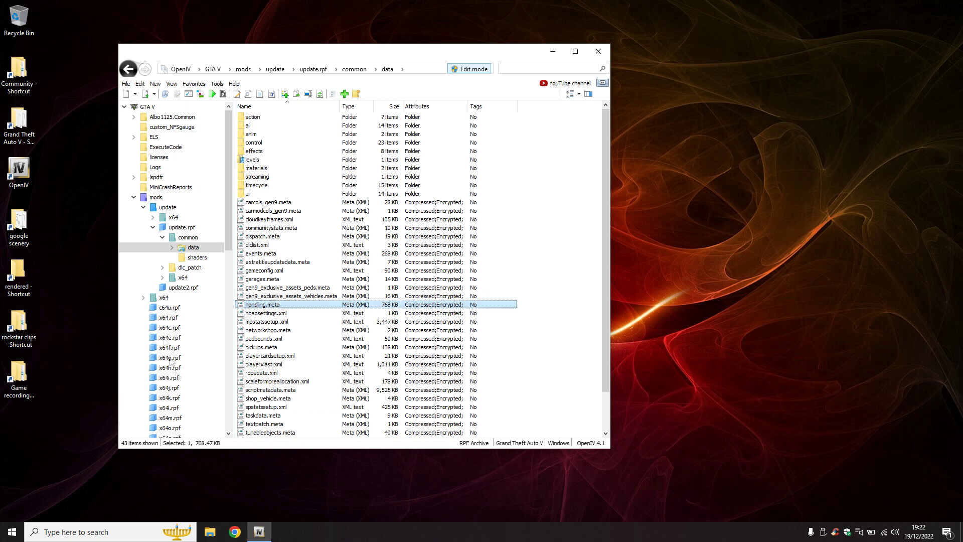
Open the GTV B_UP › configs folder on TOSHIBA EXT (E:) beside OpenIV.
left_click(210, 532)
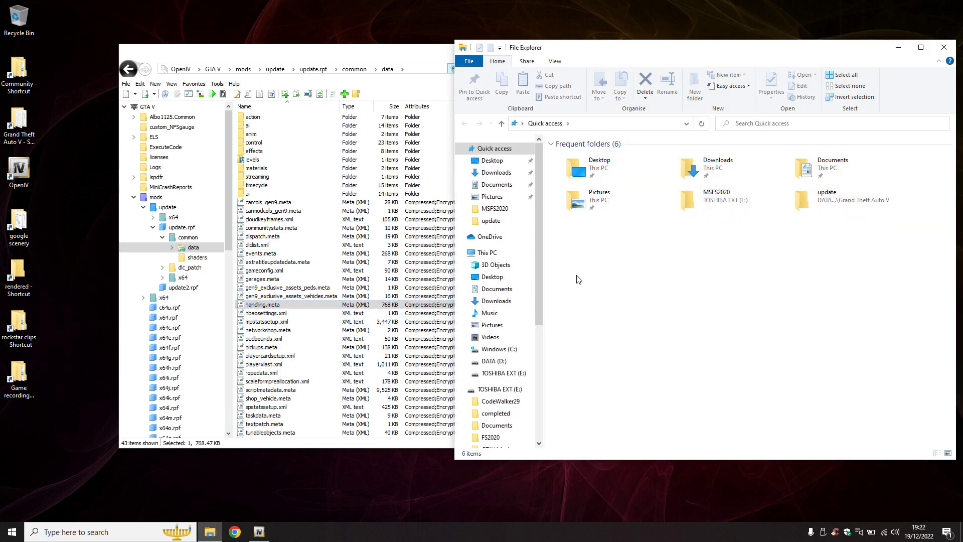
left_click(517, 391)
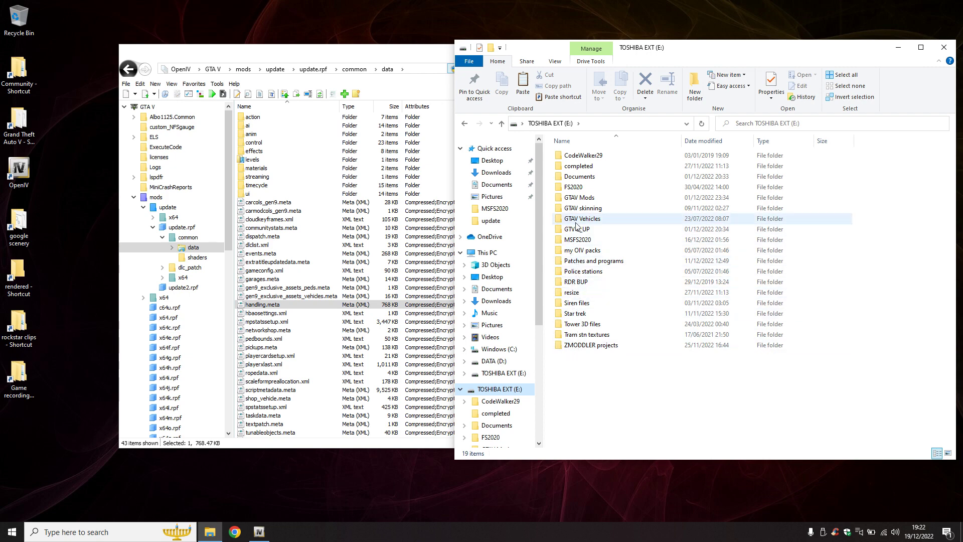
double_click(576, 229)
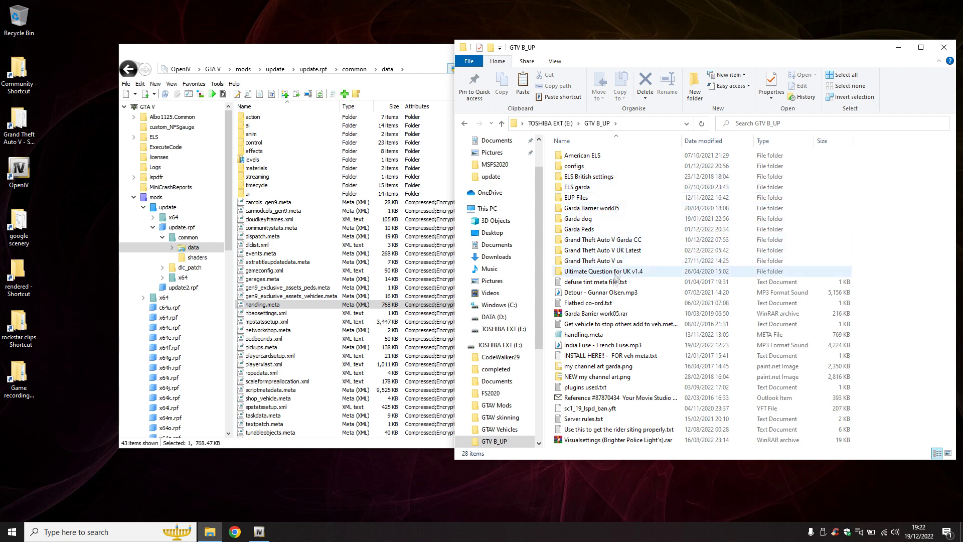
double_click(576, 166)
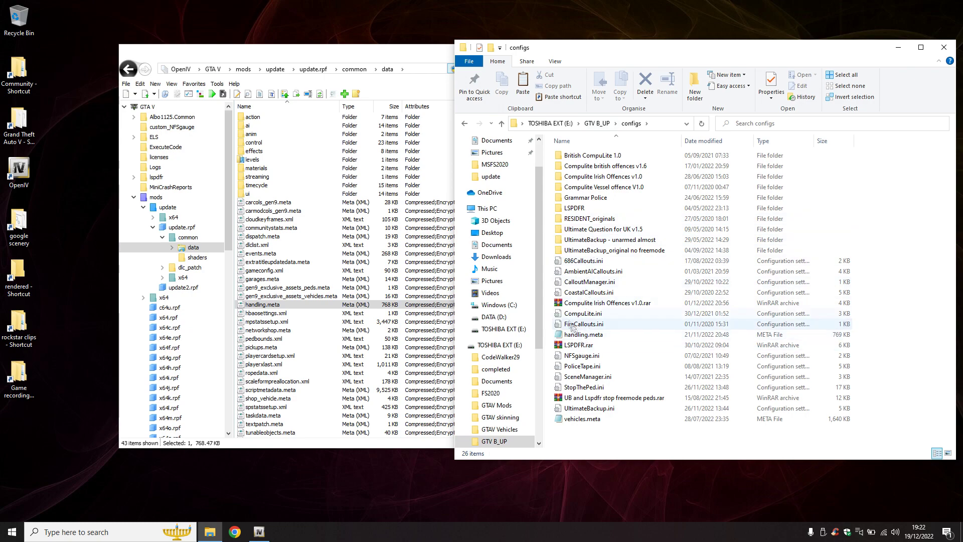
left_click_drag(355, 62, 300, 126)
left_click_drag(673, 51, 673, 23)
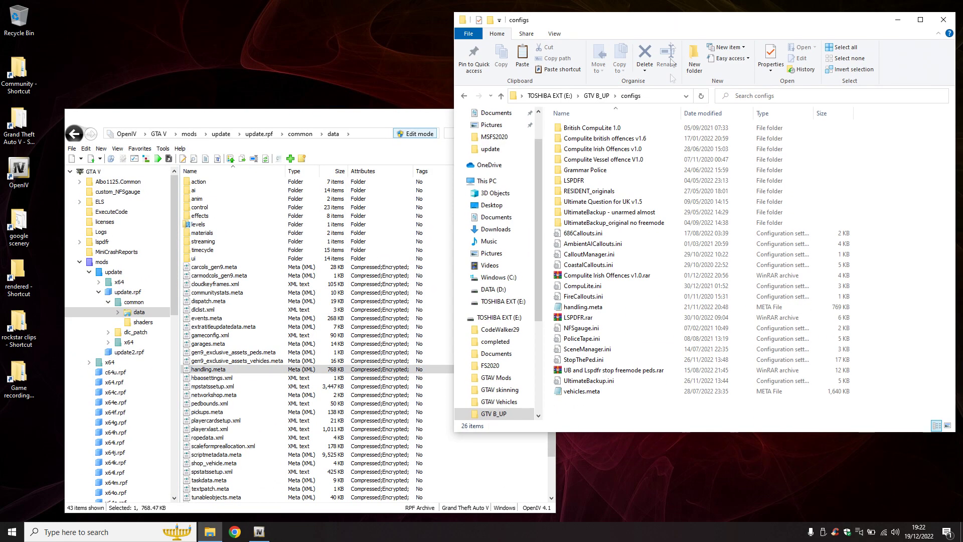
Copy the backed-up handling.meta into OpenIV's data folder, then show Downloads.
left_click(581, 308)
left_click_drag(582, 310, 477, 479)
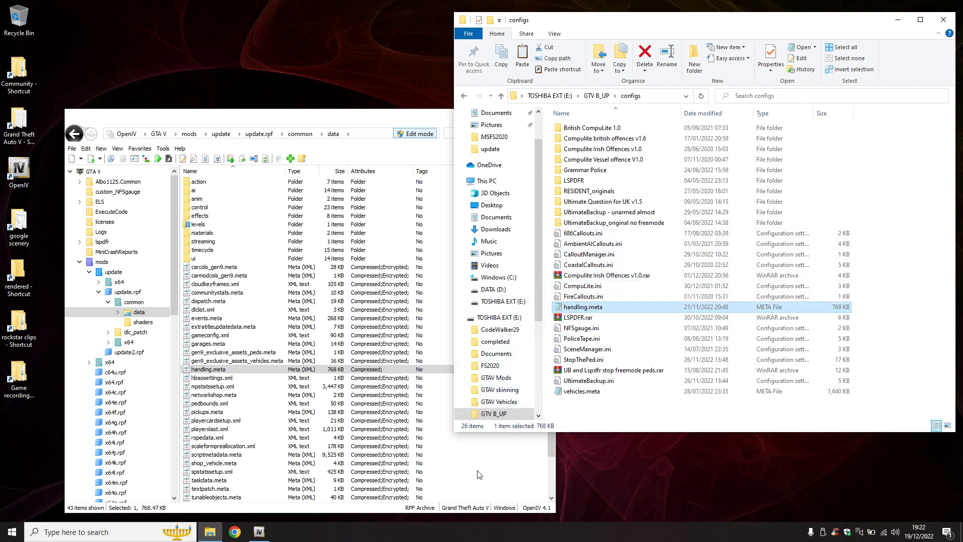
left_click(496, 230)
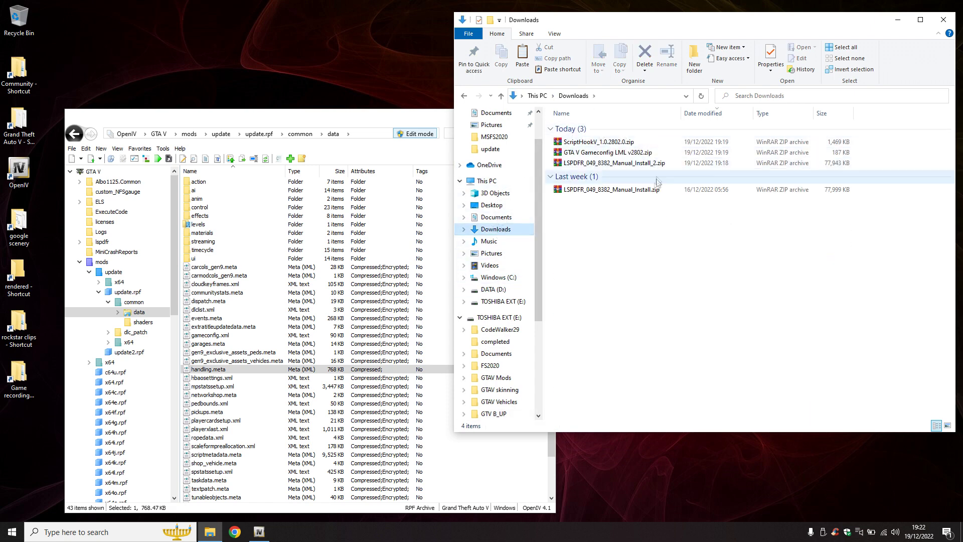
Overwrite OpenIV's gameconfig.xml with the versions › latest copy from the Gameconfig LML v2802 zip.
double_click(603, 154)
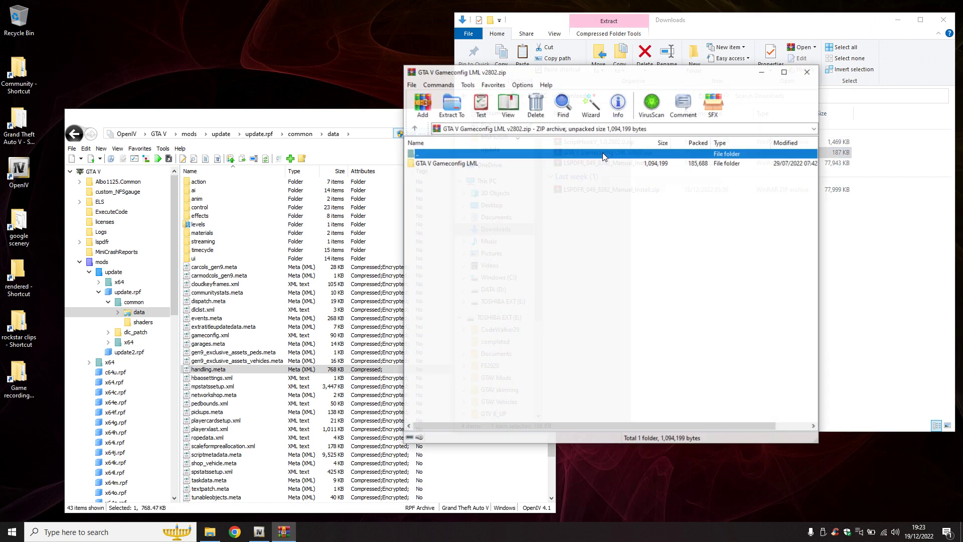
double_click(476, 165)
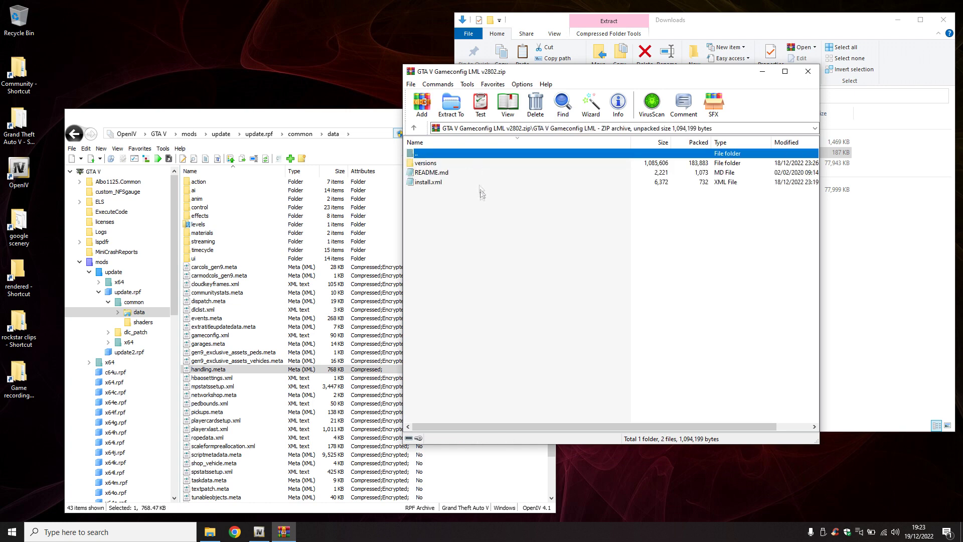
double_click(429, 165)
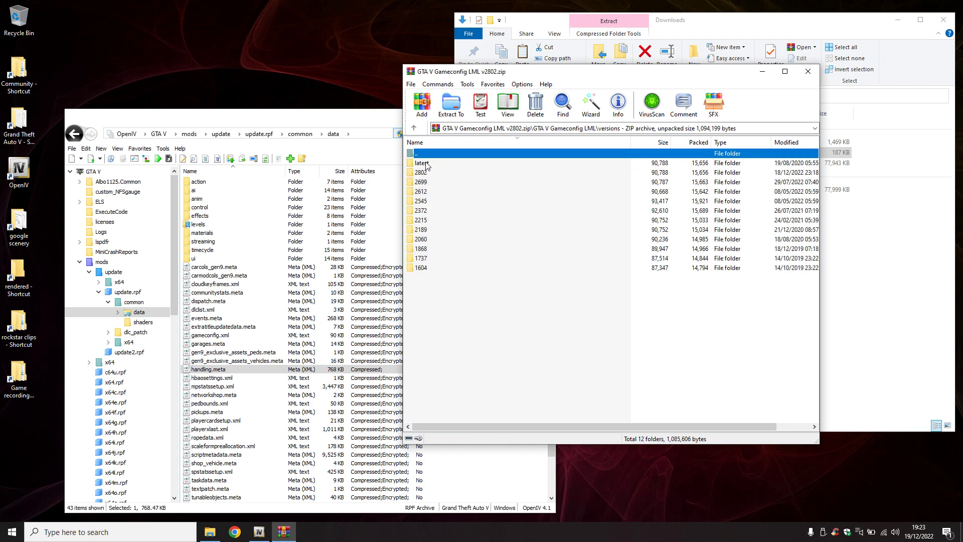
double_click(426, 164)
left_click(426, 168)
left_click_drag(426, 168, 468, 482)
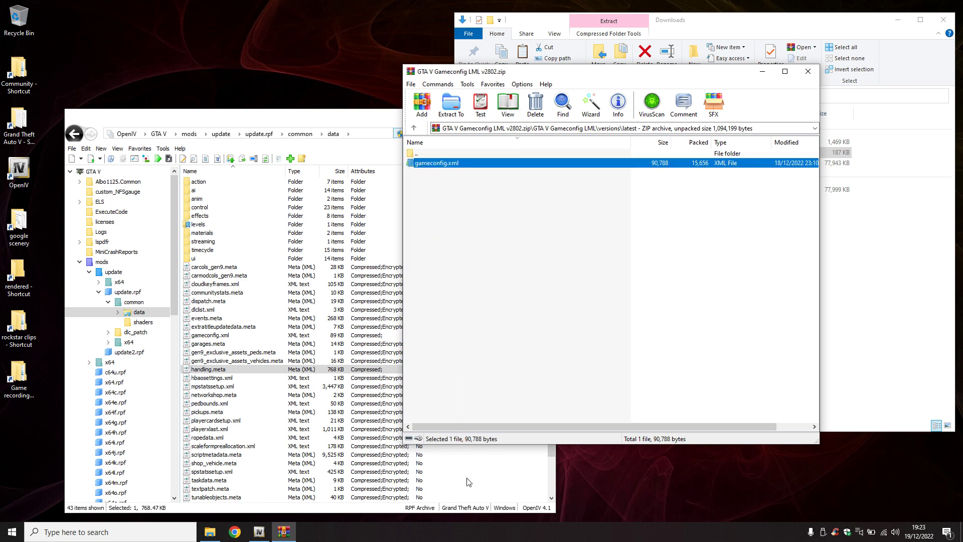
left_click(808, 71)
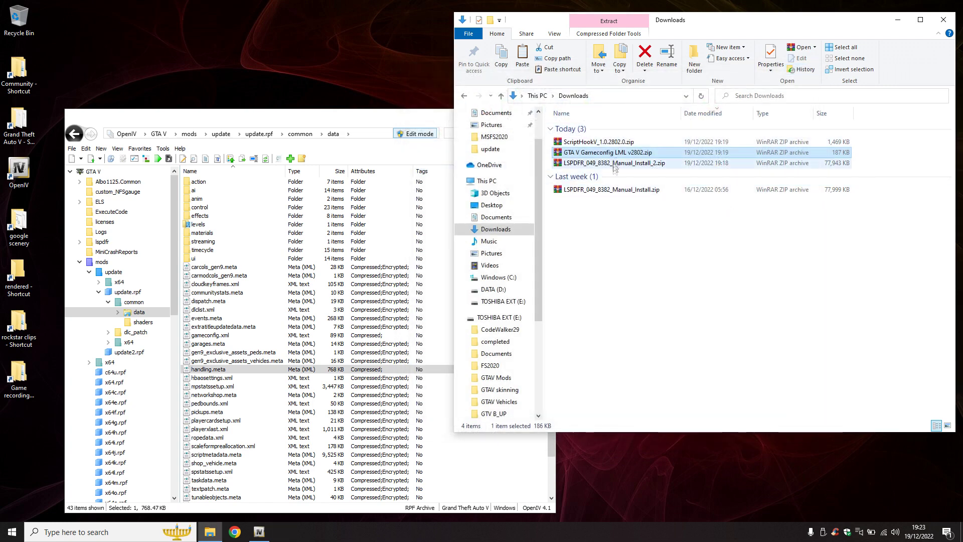
Peek into data › levels › gta5 in OpenIV, then climb back up to mods.
left_click(500, 96)
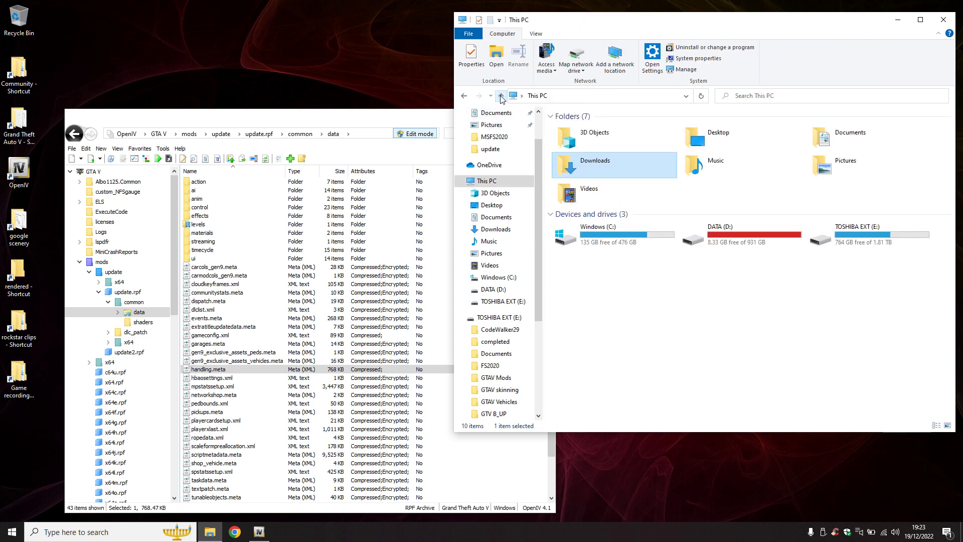
double_click(196, 226)
double_click(197, 184)
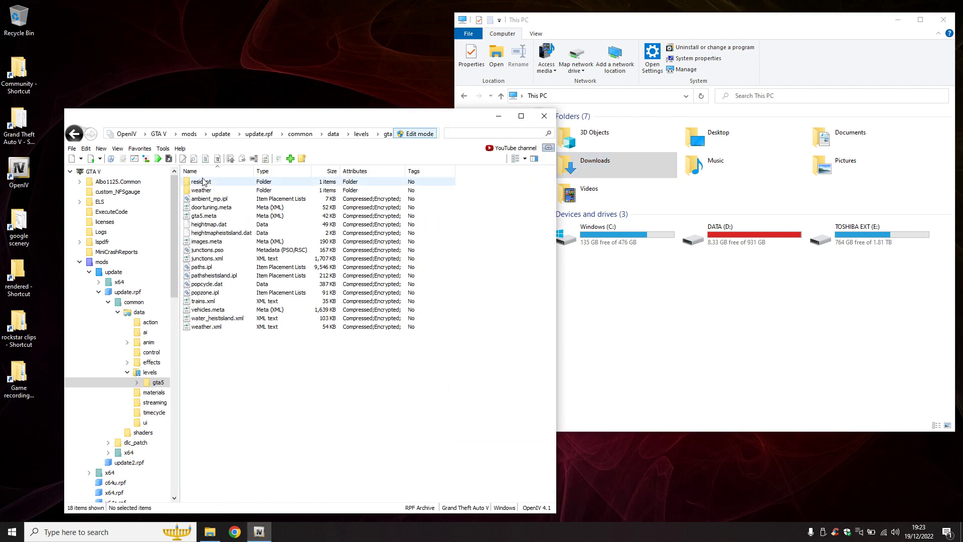
left_click(75, 134)
left_click(75, 134)
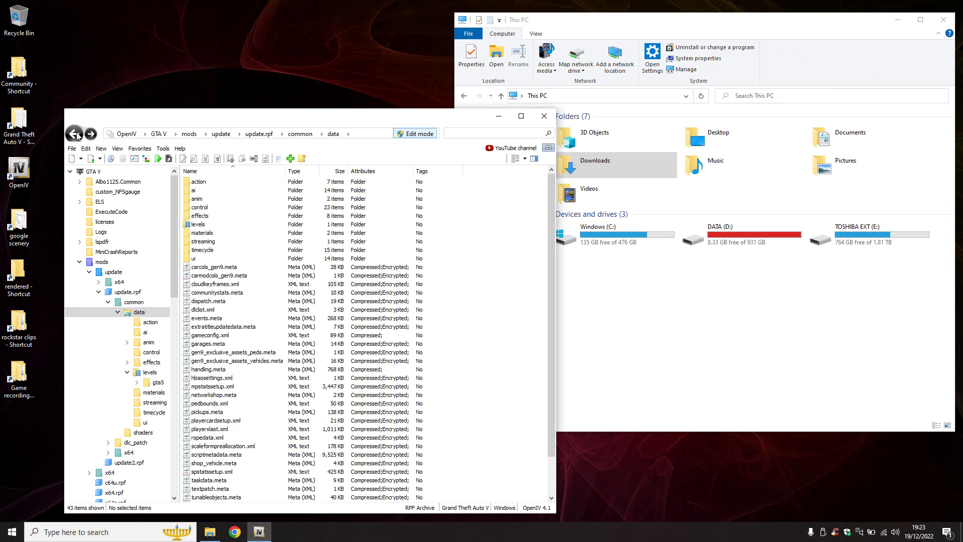
left_click(75, 134)
left_click(259, 134)
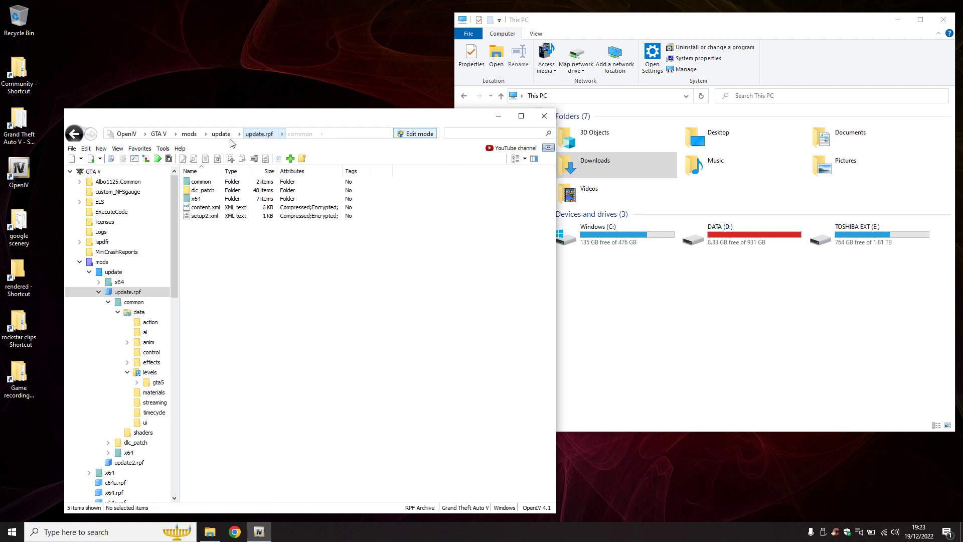
left_click(223, 134)
left_click(189, 134)
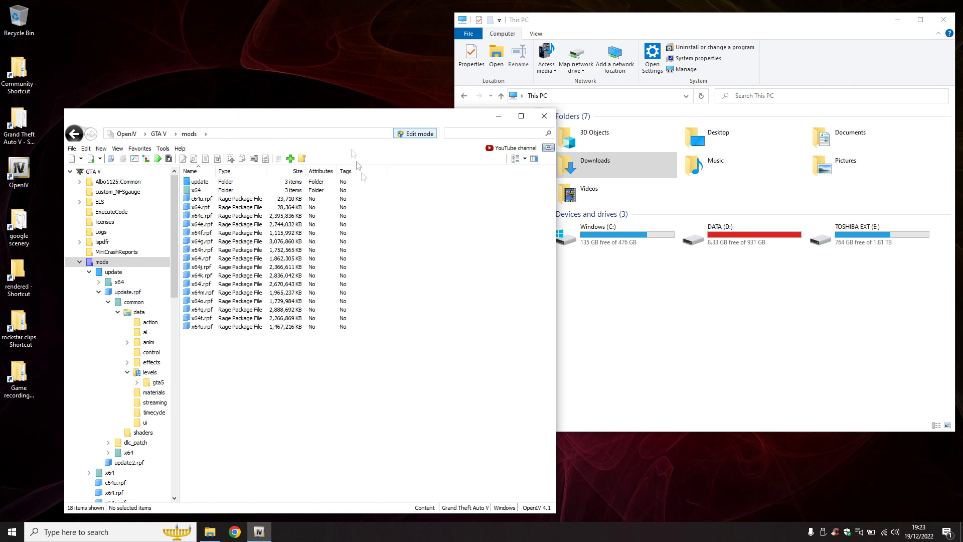
Reopen mods › update › update.rpf › common › data › levels › gta5 in OpenIV.
double_click(201, 182)
double_click(206, 191)
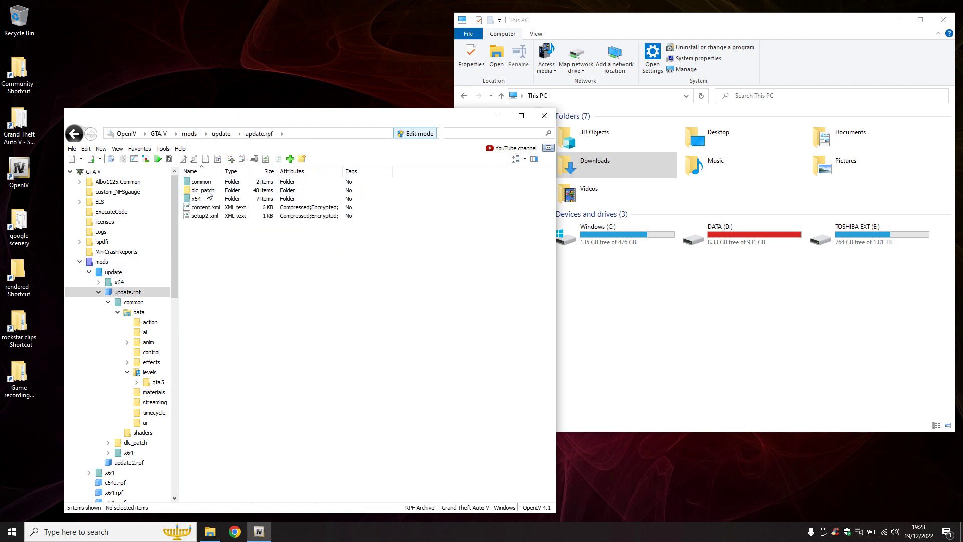
double_click(201, 182)
double_click(199, 182)
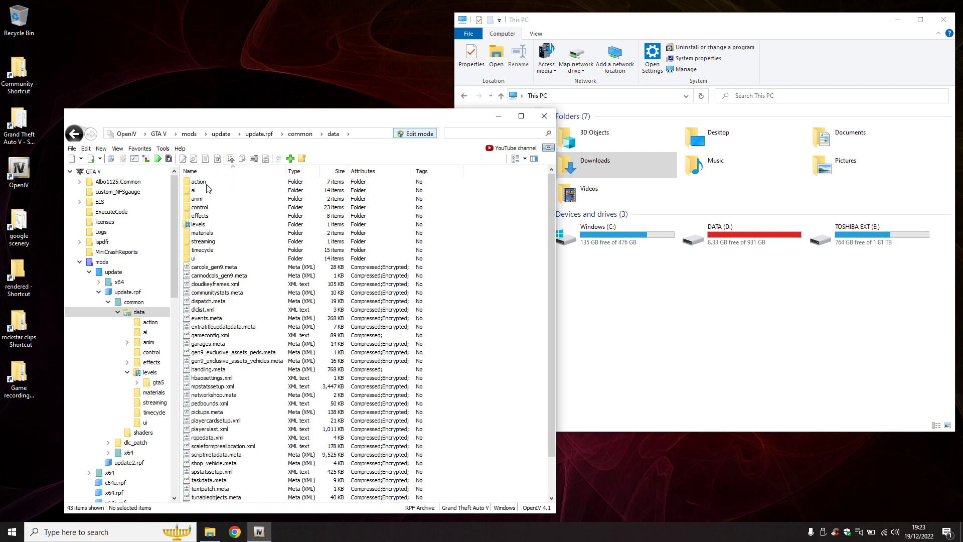
double_click(212, 224)
double_click(202, 182)
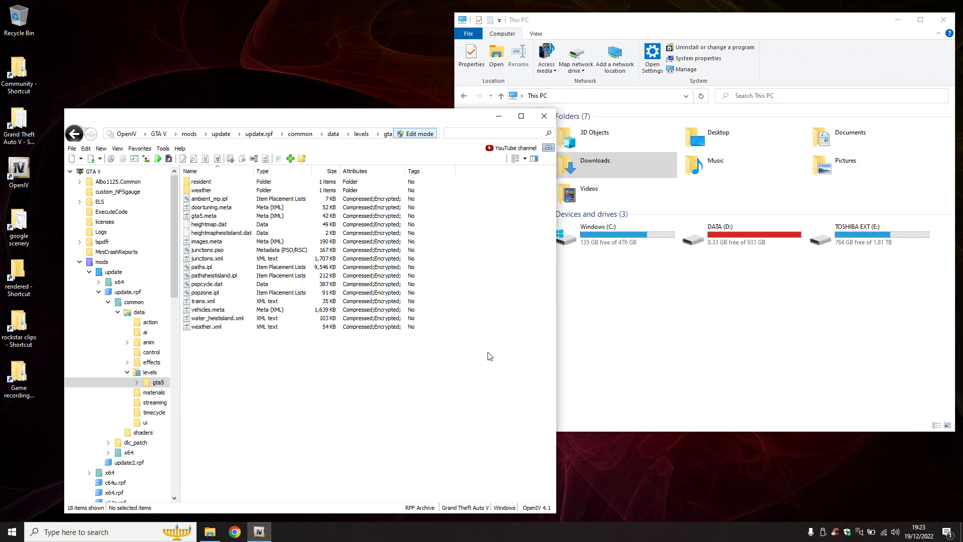
Replace gta5's vehicles.meta with the backed-up copy from GTV B_UP › configs.
left_click(626, 355)
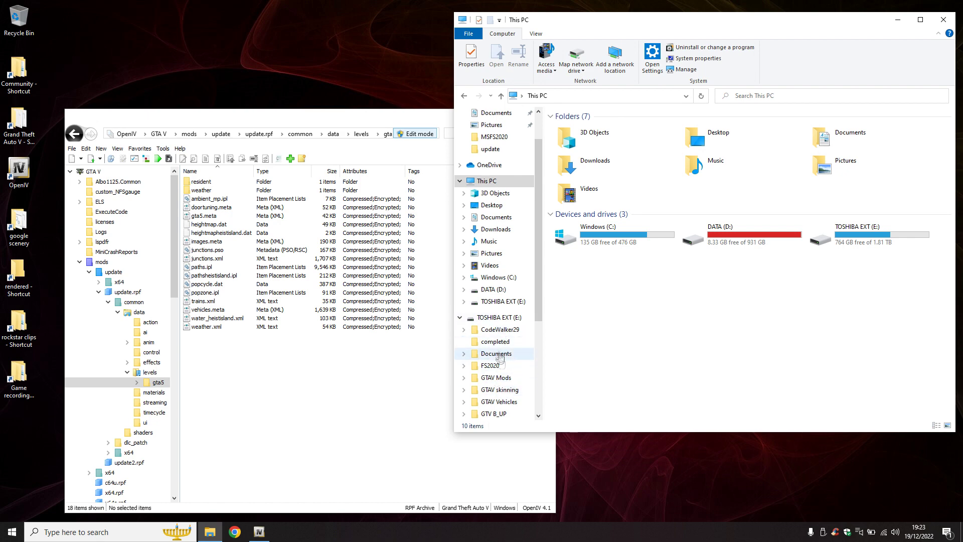
left_click(498, 413)
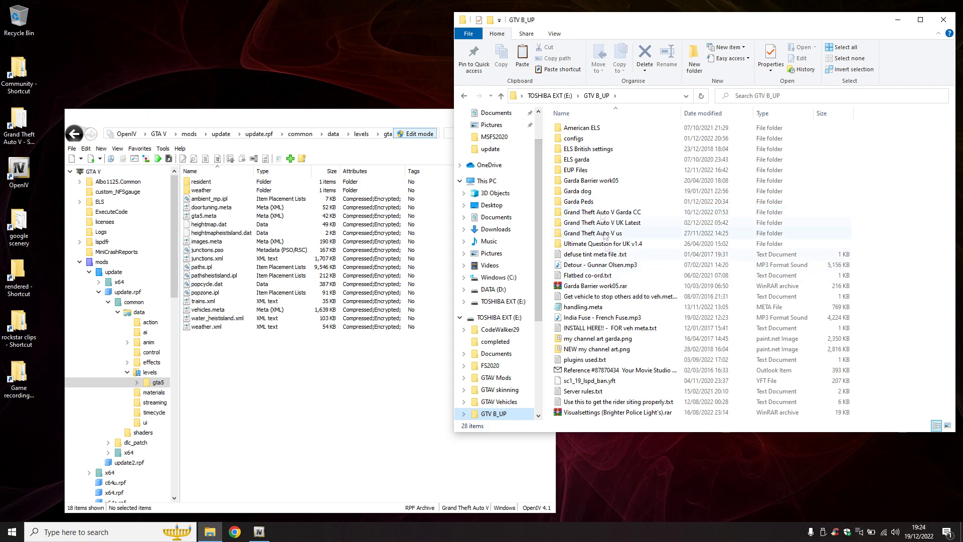
double_click(602, 138)
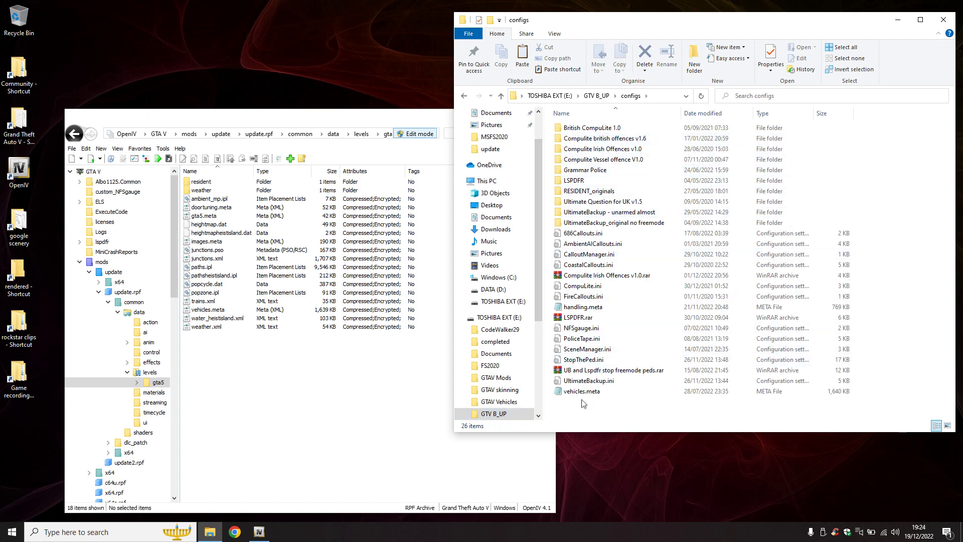
left_click(583, 393)
left_click_drag(583, 396, 307, 390)
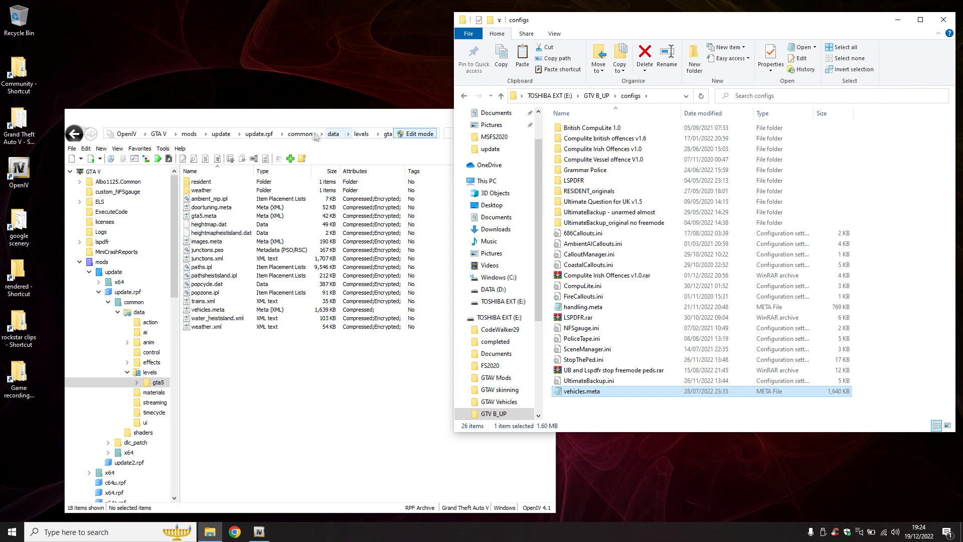
Open the UK Police Loadouts 1.2 folder in E: › GTAV Mods › Mods_peds but still used.
left_click(306, 133)
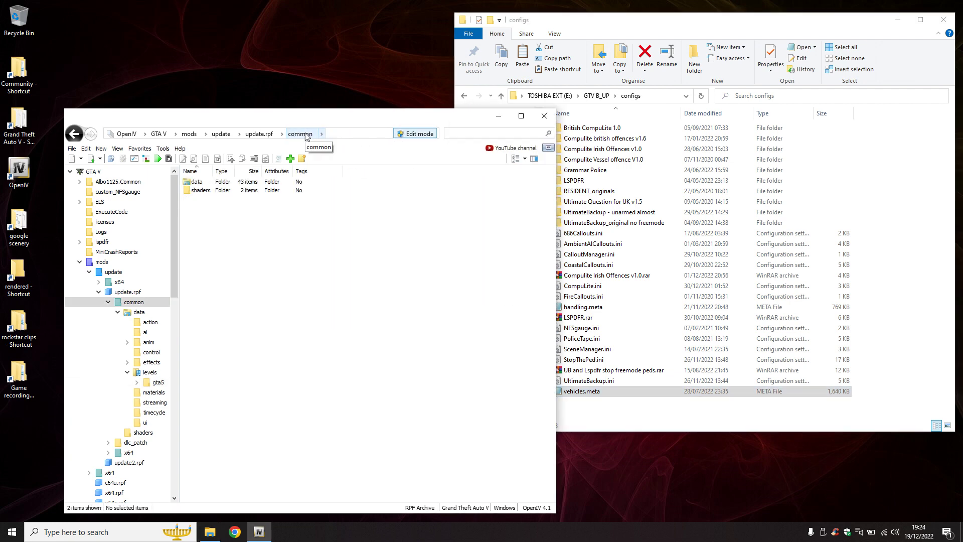
left_click(673, 23)
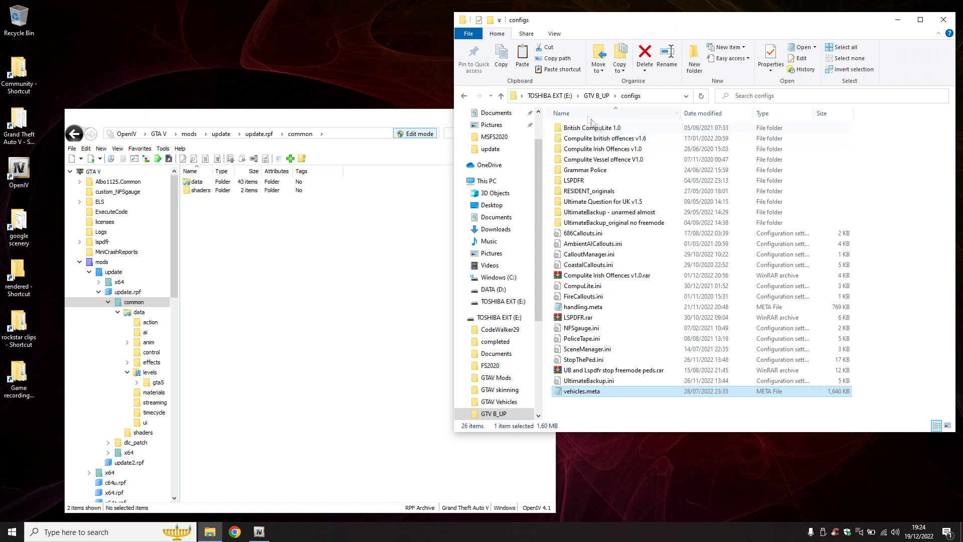
left_click(569, 100)
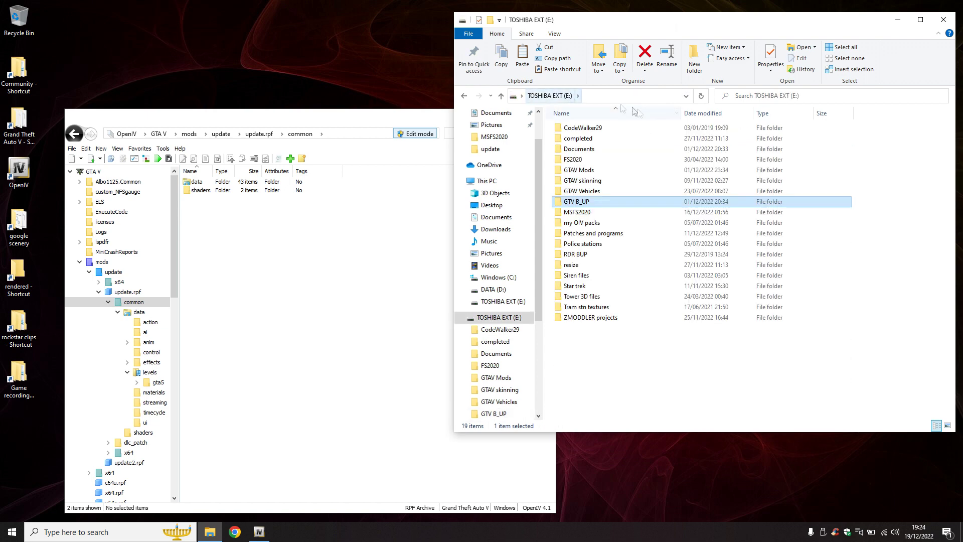
double_click(596, 172)
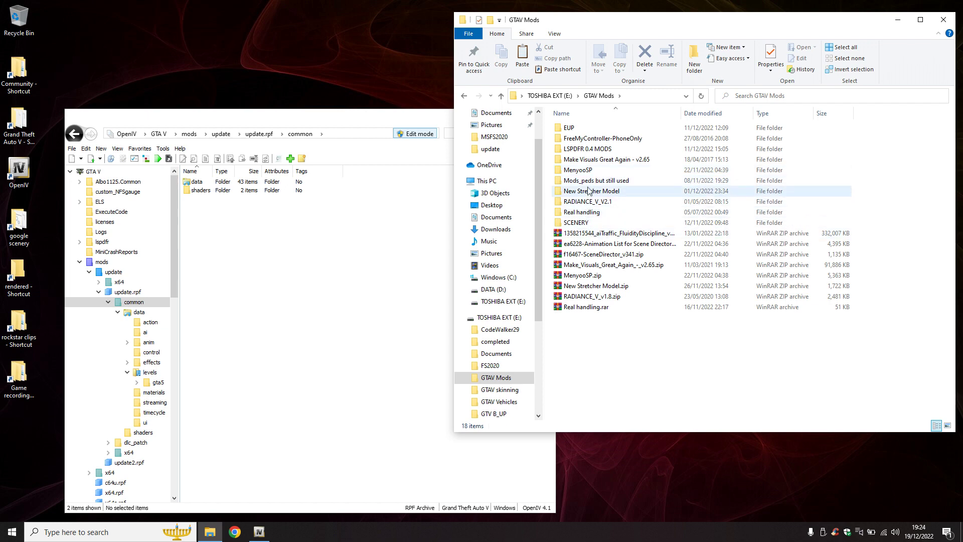
left_click(588, 183)
double_click(589, 181)
scroll(588, 190, "down", 10)
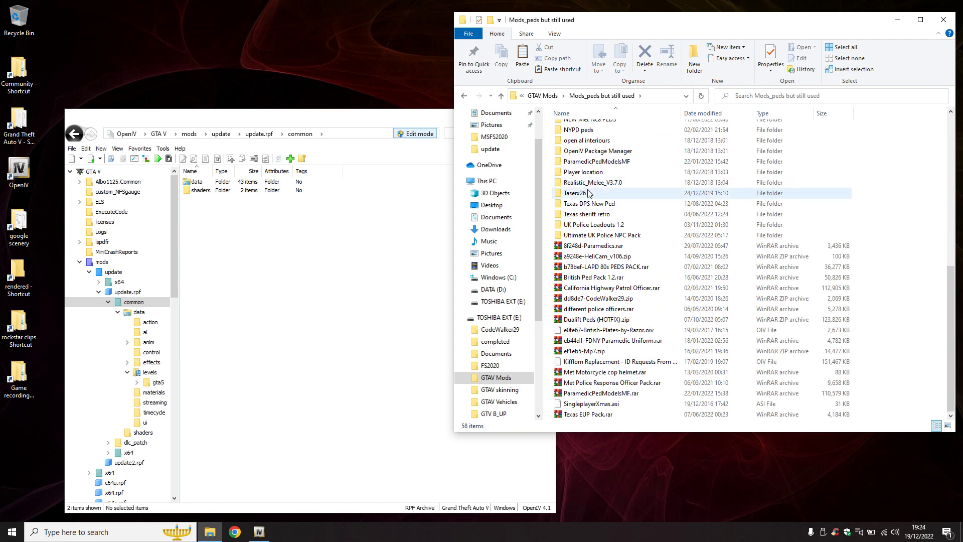
left_click(594, 226)
double_click(594, 226)
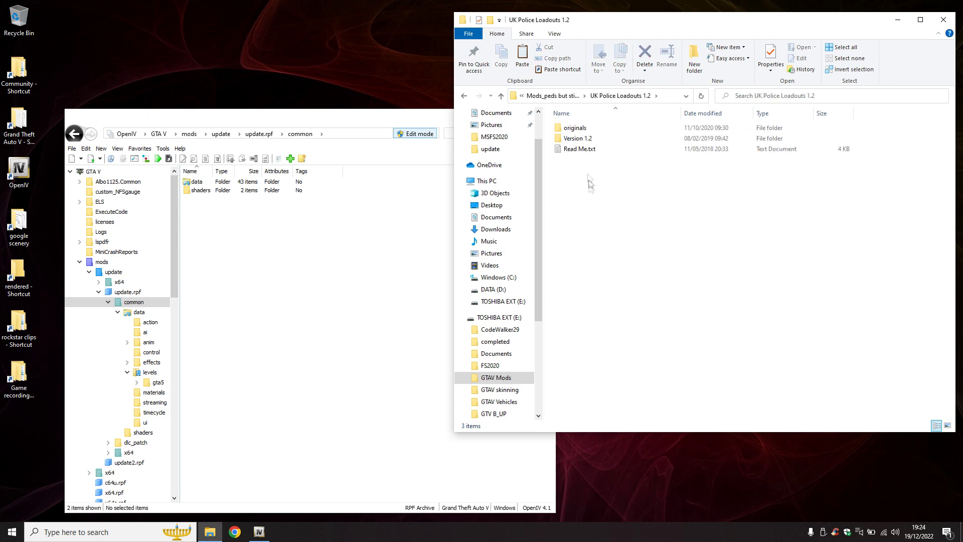
Drill into Version 1.2 › LSPDFR Version › UPDATE › UPDATE.RPF › COMMON › DATA.
double_click(580, 142)
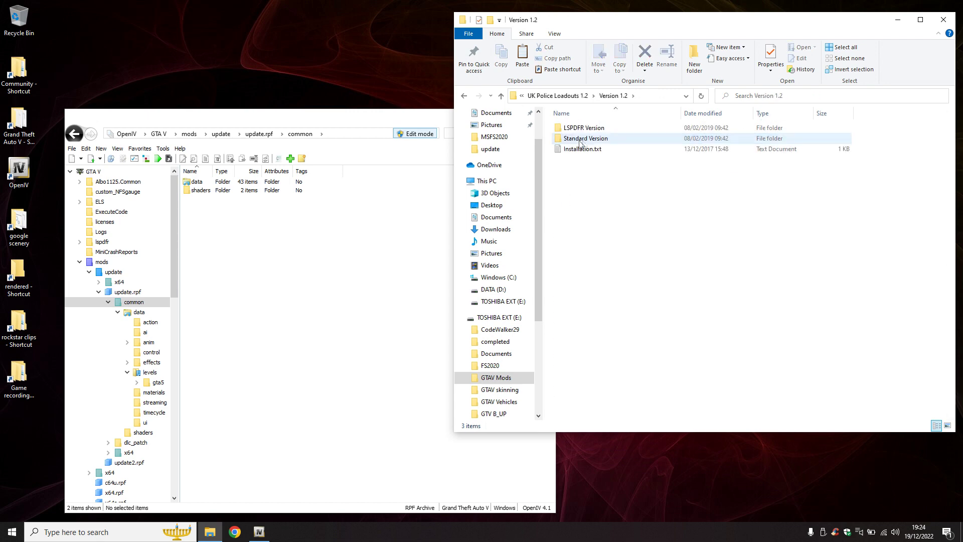
double_click(580, 129)
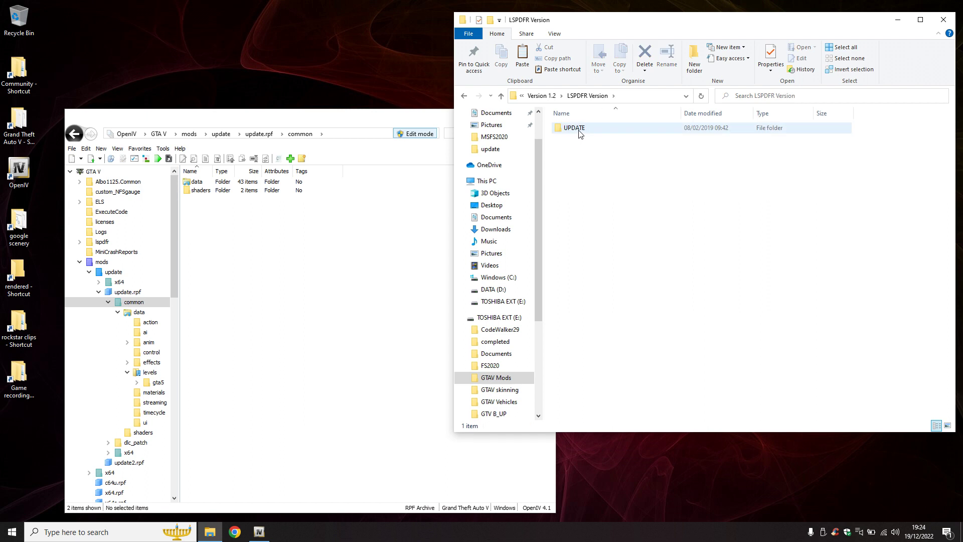
double_click(579, 129)
double_click(580, 129)
left_click(580, 129)
double_click(580, 129)
left_click(578, 129)
double_click(578, 129)
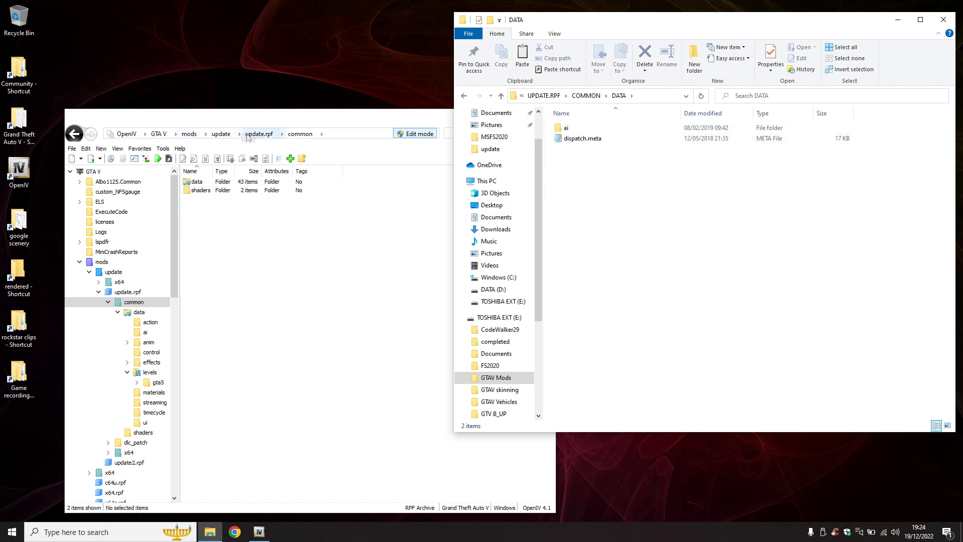
Open update.rpf › common › data in OpenIV and drag the loadout pack's ai folder over.
left_click(261, 135)
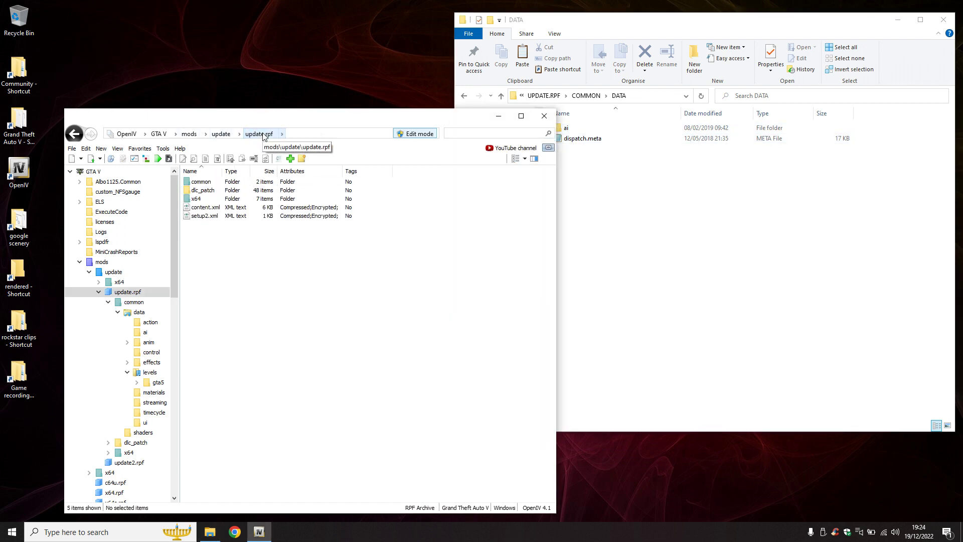
double_click(197, 181)
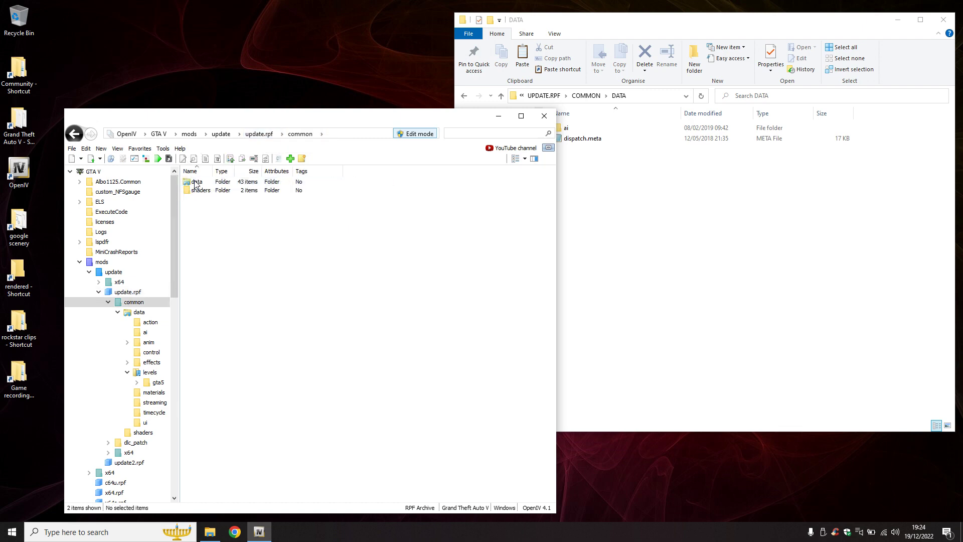
double_click(196, 183)
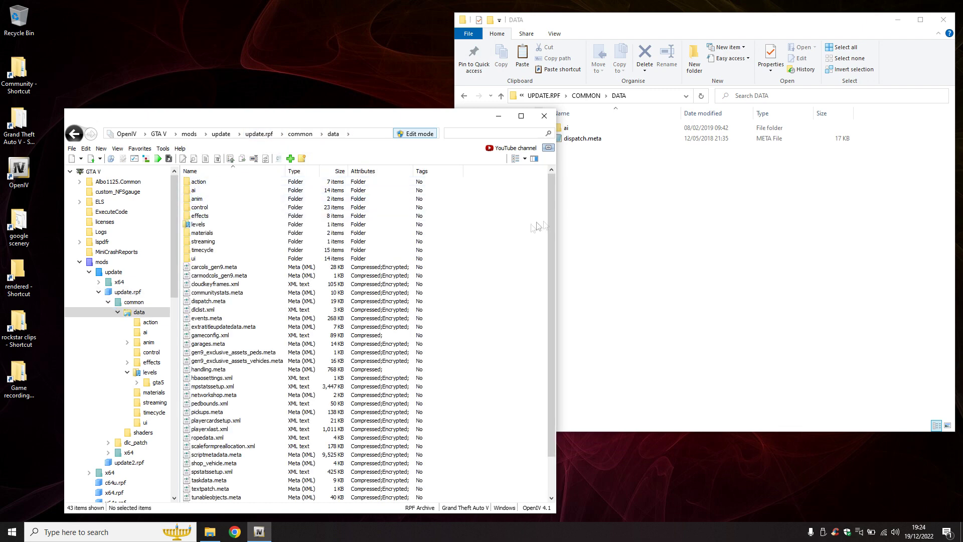
left_click(629, 237)
left_click_drag(566, 128, 493, 457)
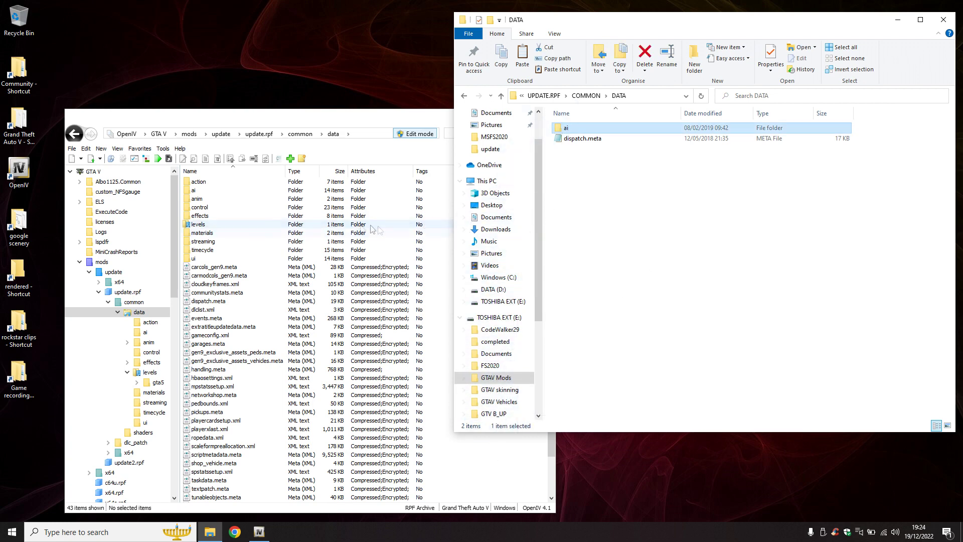
Check the control and action folders, then overwrite dispatch.meta with the 17 KB loadout copy.
double_click(200, 208)
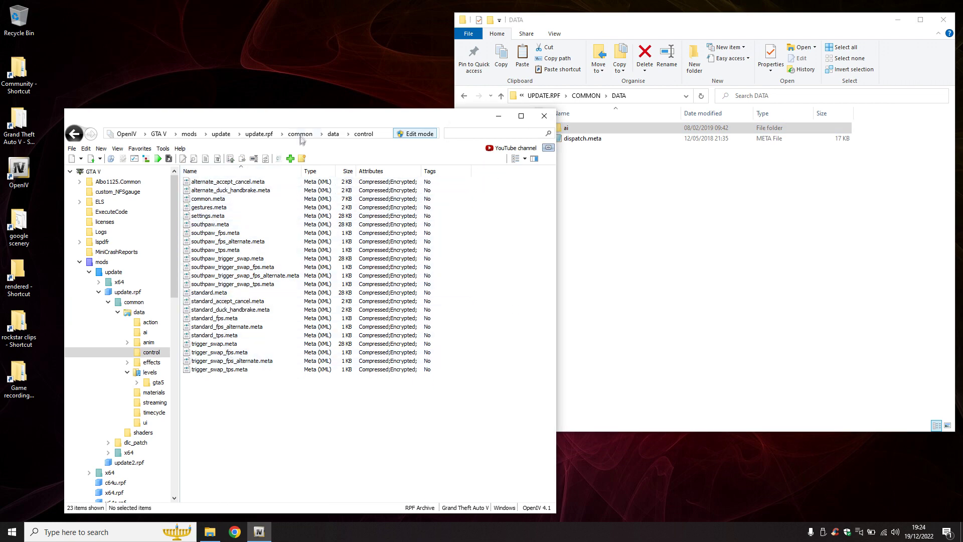
left_click(74, 133)
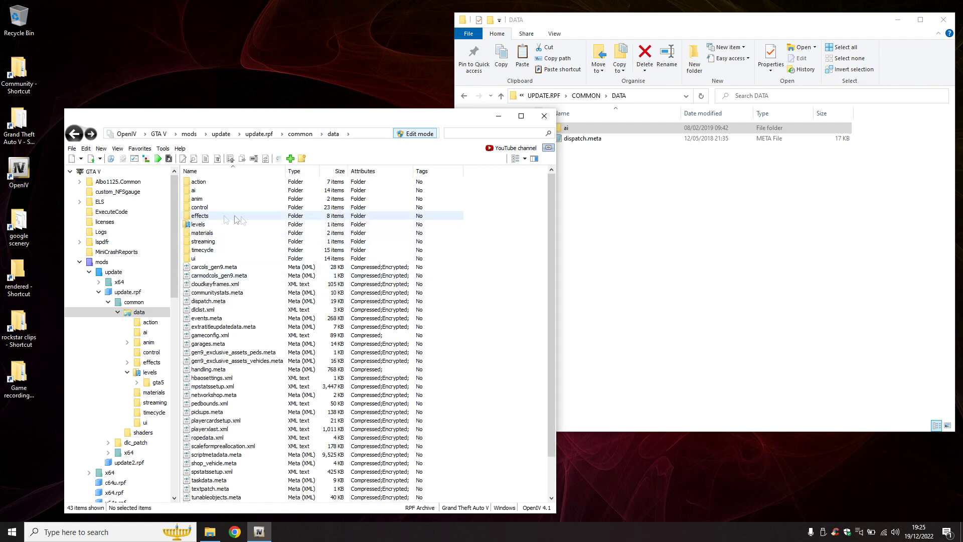
double_click(198, 181)
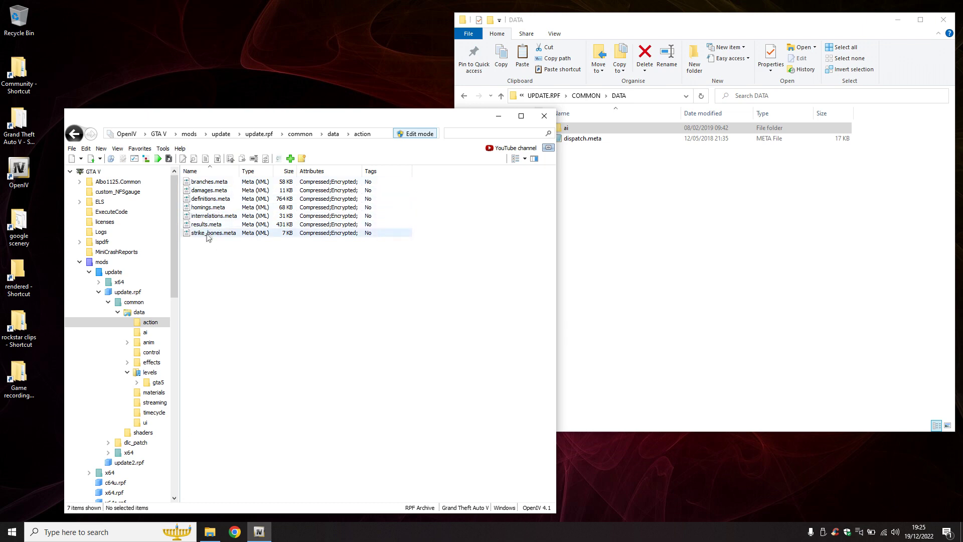
left_click(74, 134)
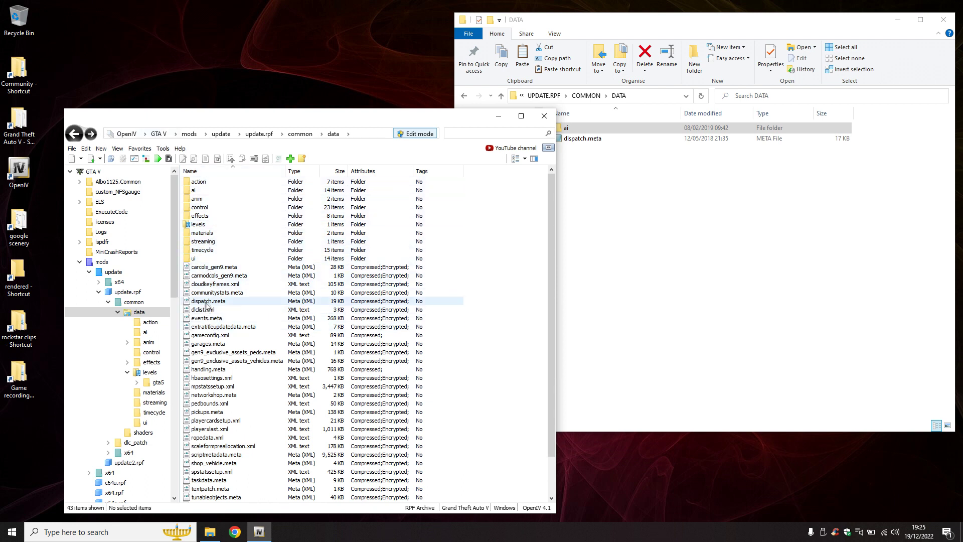
left_click_drag(589, 142, 479, 482)
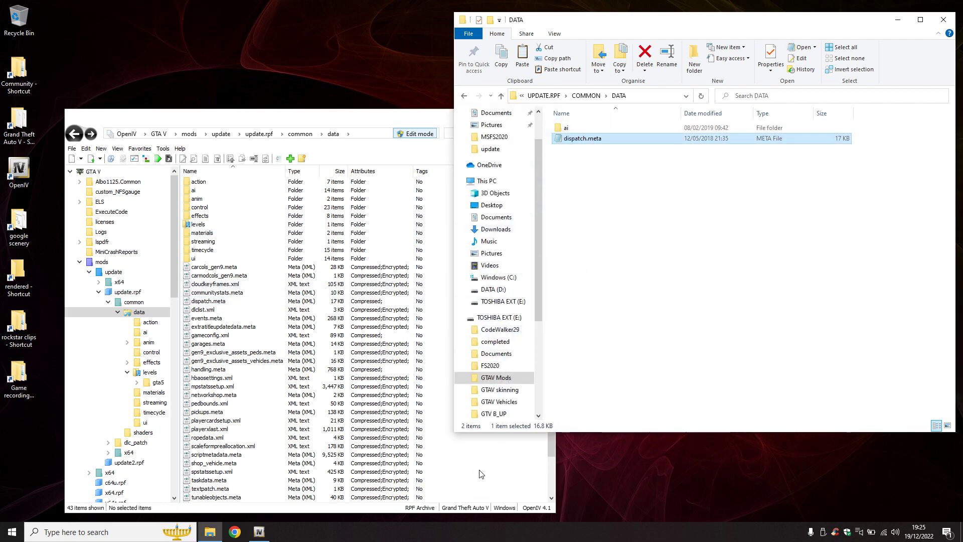
Go up seven levels from DATA to the Mods_peds but still used folder.
left_click(502, 96)
left_click(502, 96)
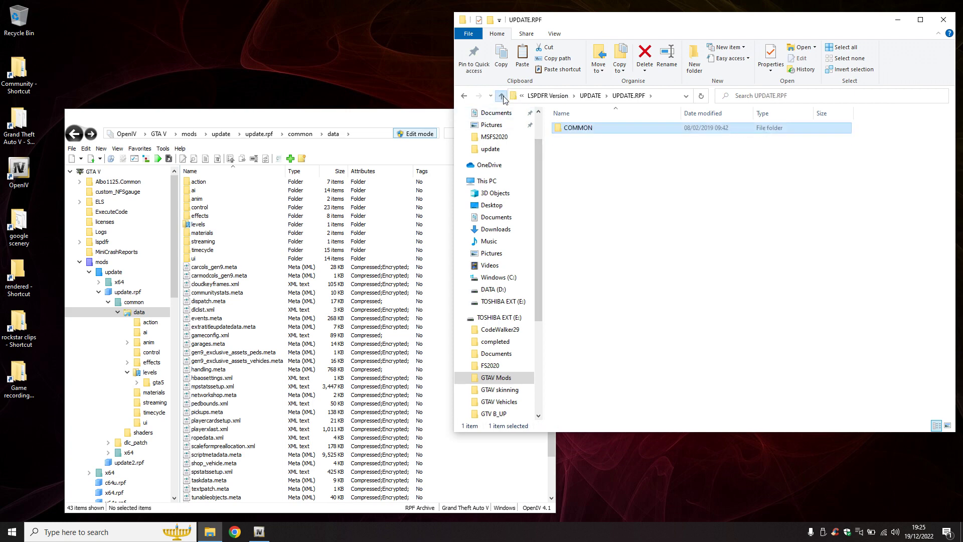
left_click(502, 97)
left_click(502, 96)
left_click(502, 96)
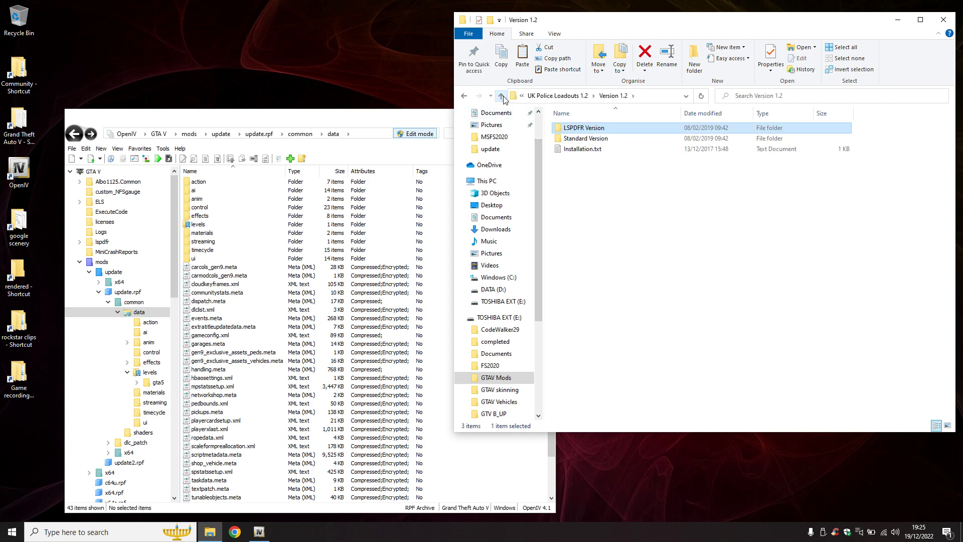
left_click(503, 96)
left_click(502, 97)
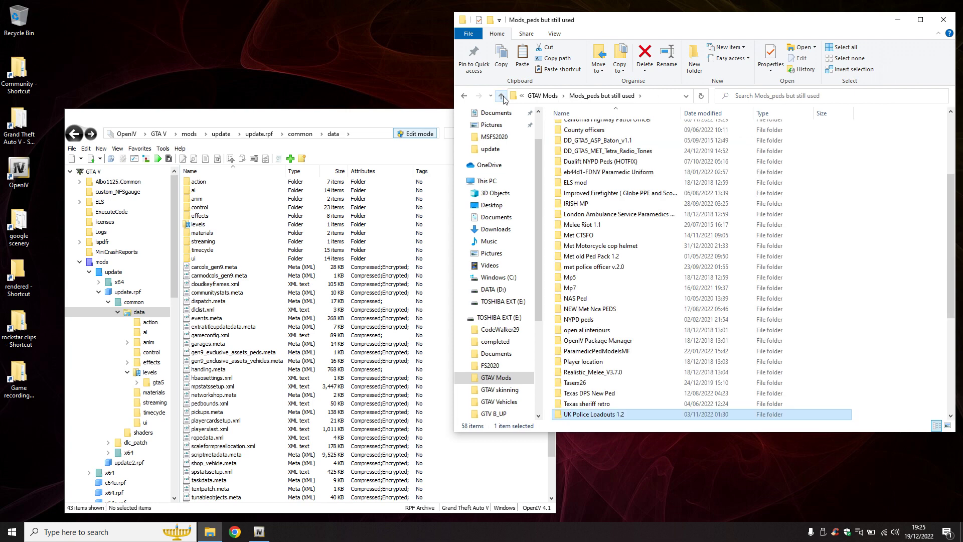
scroll(744, 296, "down", 1)
scroll(745, 296, "down", 4)
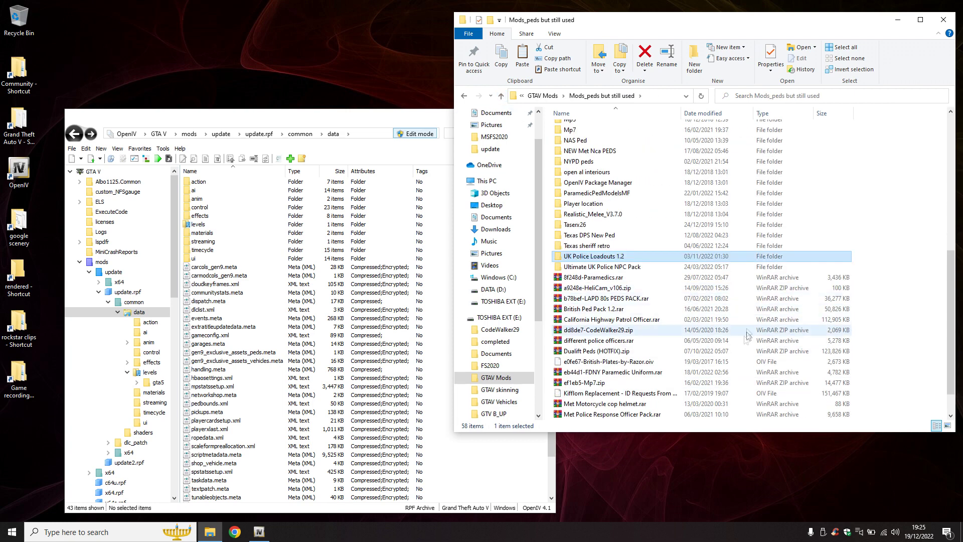
Peek into Ultimate UK Police NPC Pack, return, and dismiss the CCleaner licence popup.
double_click(627, 268)
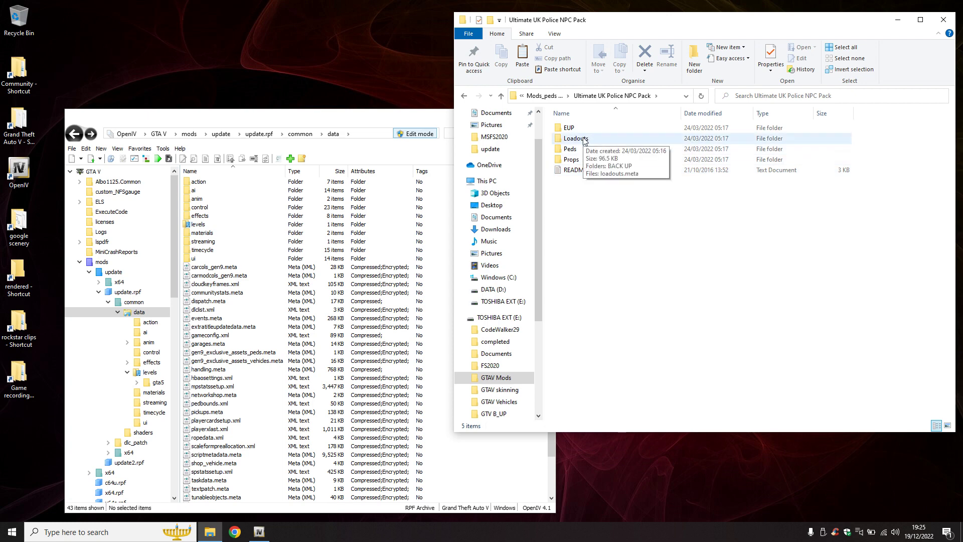
left_click(501, 96)
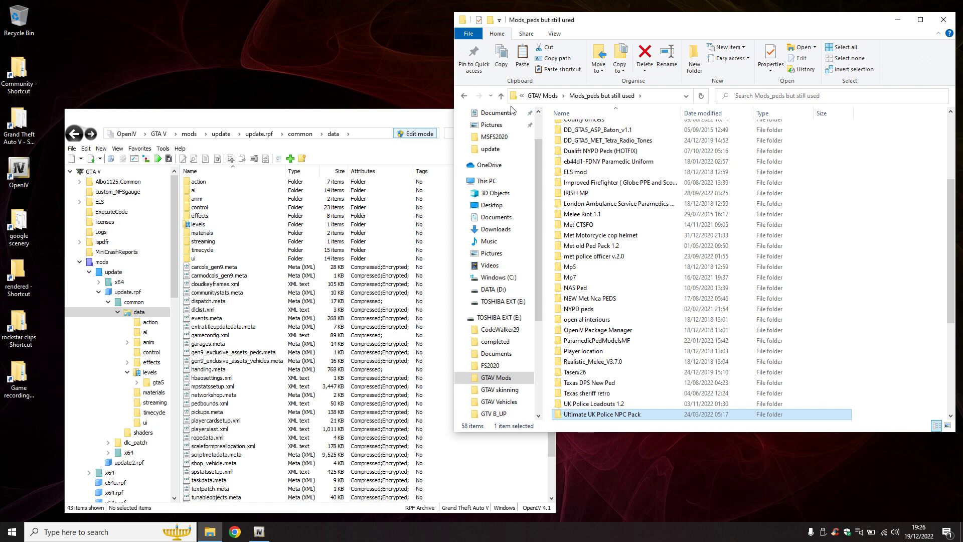
scroll(717, 257, "up", 5)
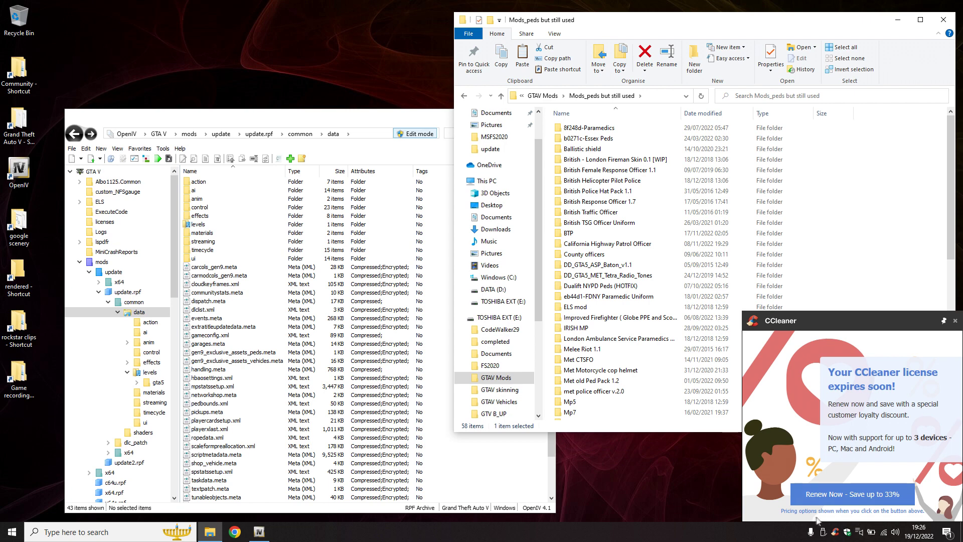
left_click(955, 321)
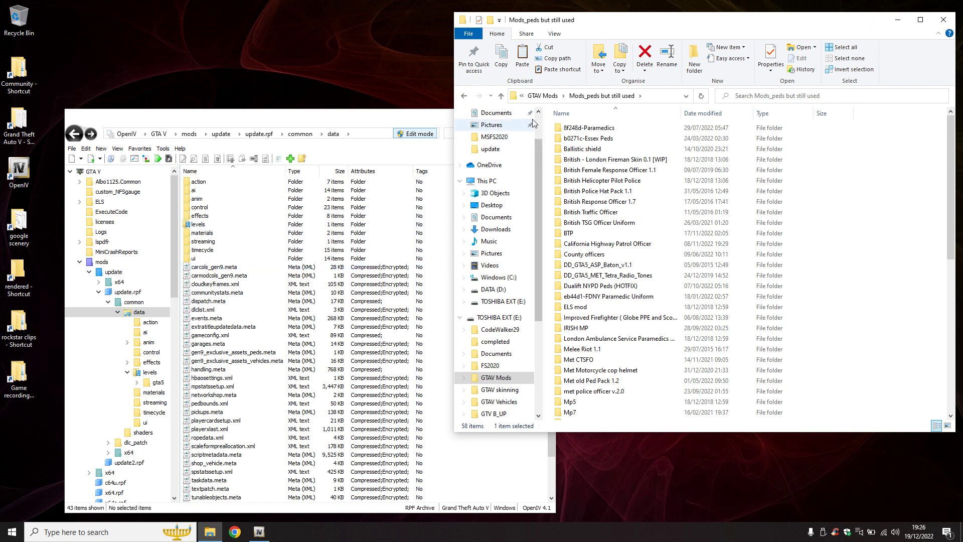
Close OpenIV and delete the older LSPDFR_049_8382_Manual_Install.zip from Downloads.
left_click(496, 229)
left_click(358, 123)
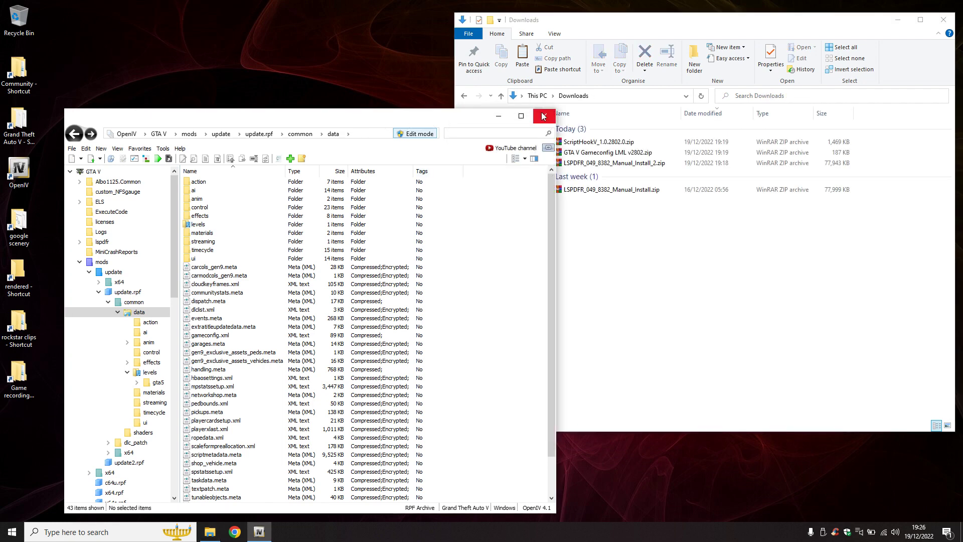
left_click(543, 116)
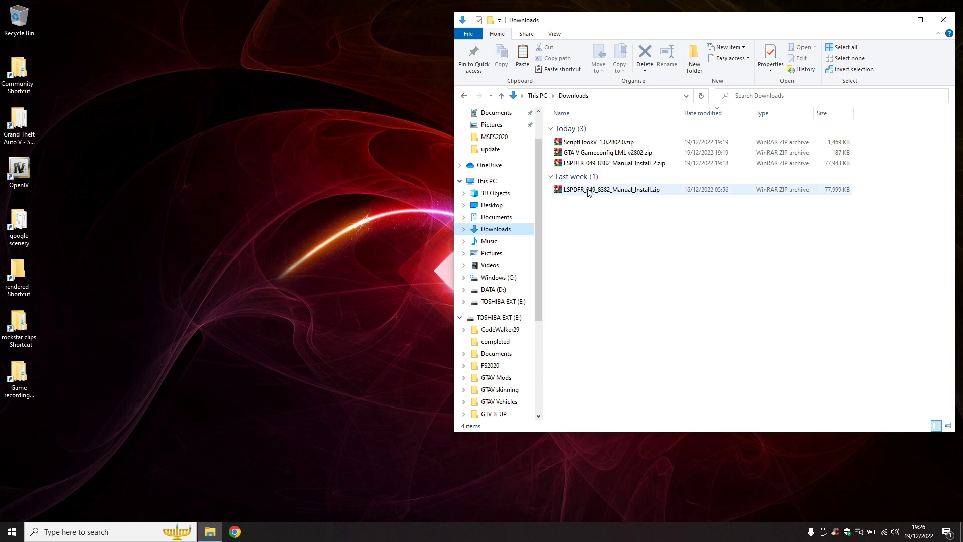
right_click(617, 193)
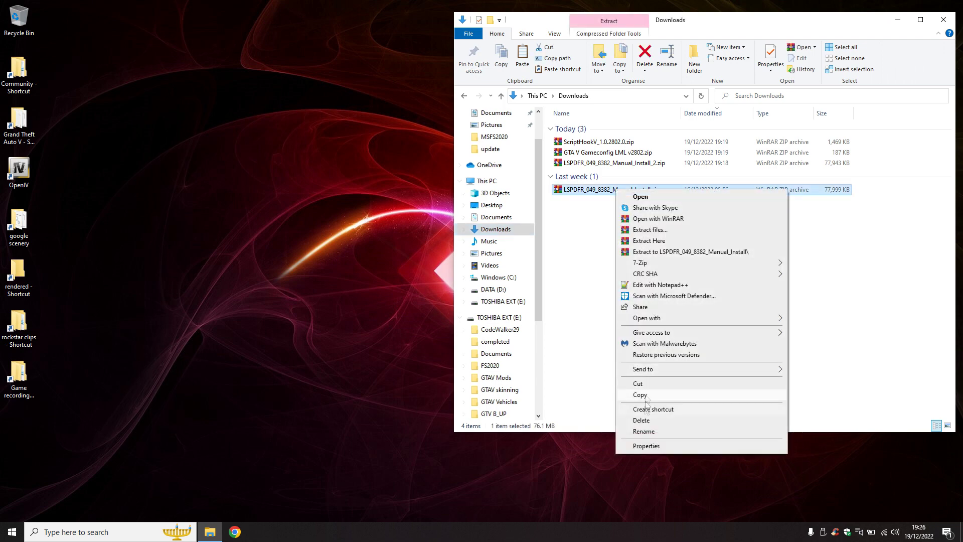
left_click(642, 422)
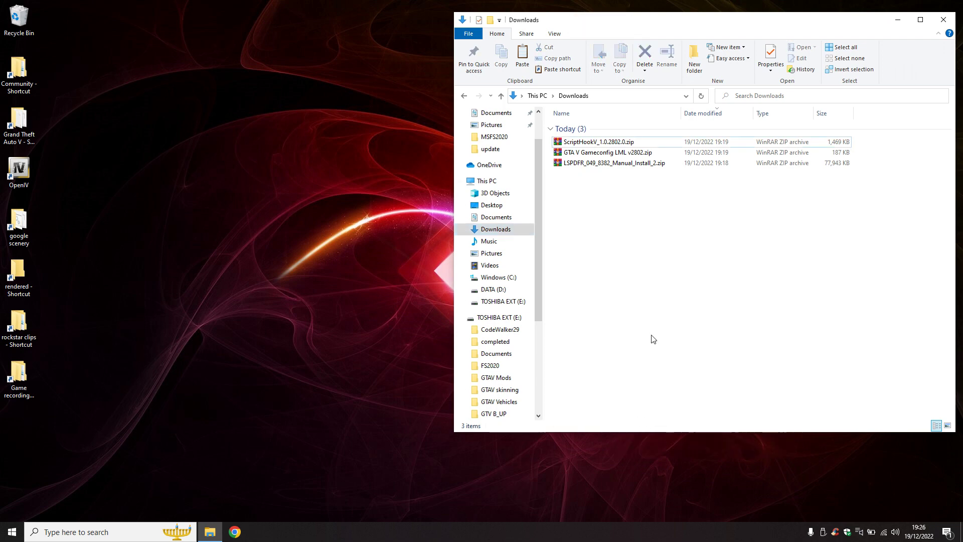
Move all of LSPDFR_049_8382_Manual_Install_2.zip into the Grand Theft Auto V folder, replacing existing files.
double_click(586, 163)
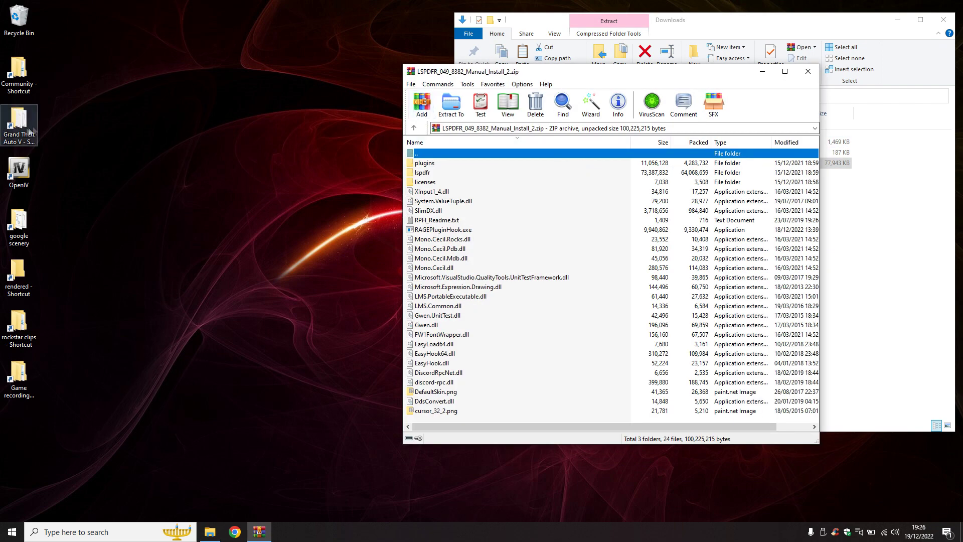
left_click(435, 325)
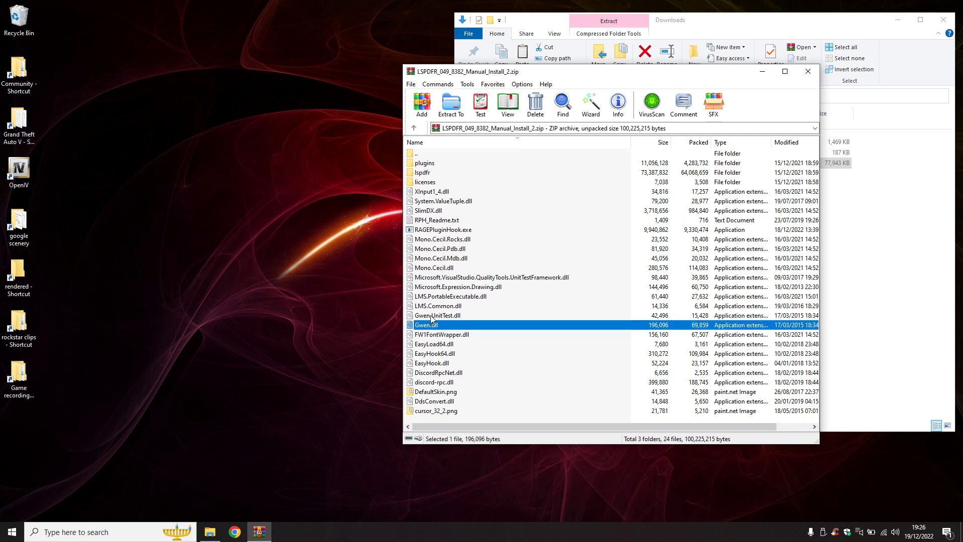
key("ctrl+a")
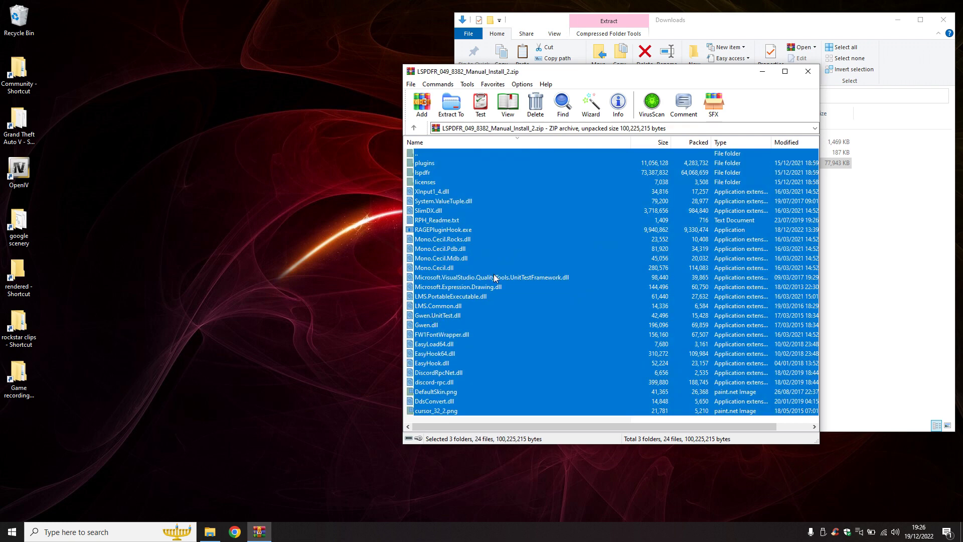
left_click_drag(494, 277, 25, 123)
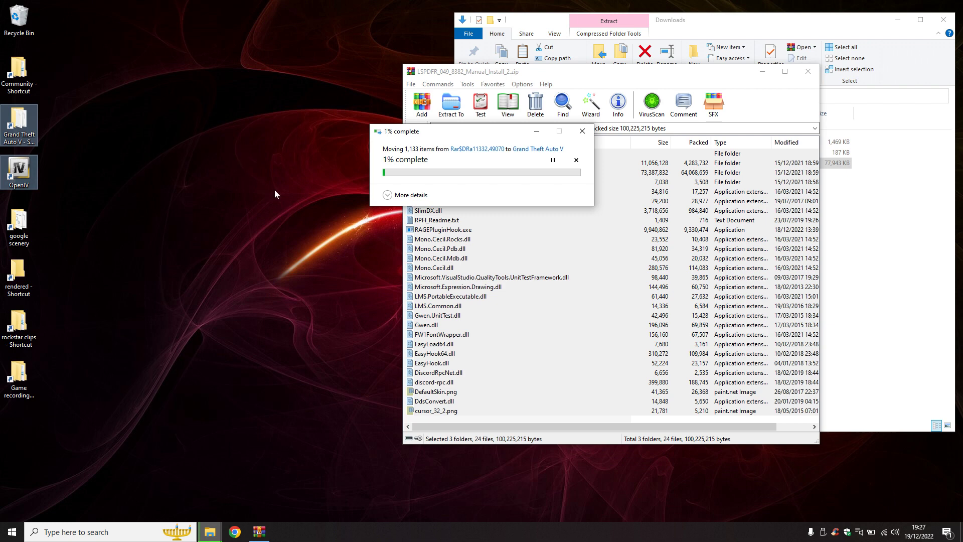
left_click(401, 195)
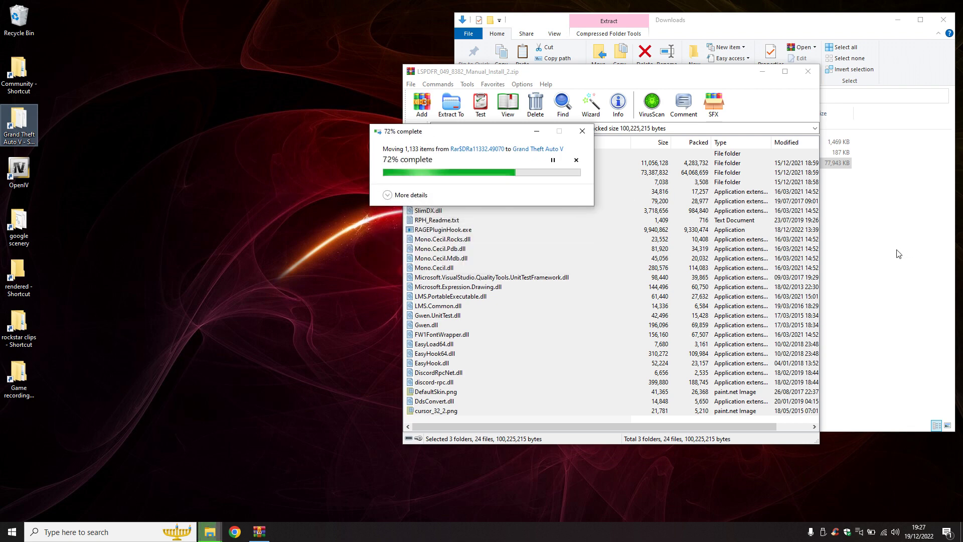
Move ScriptHookV.dll and dinput8.dll from ScriptHookV_1.0.2802.0.zip's bin into the game folder, replacing old copies.
left_click(807, 72)
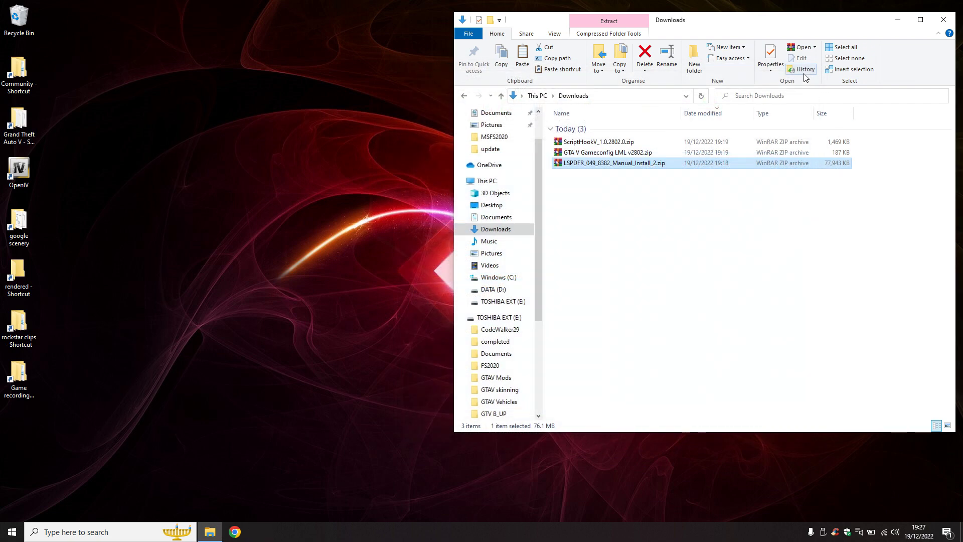
double_click(594, 143)
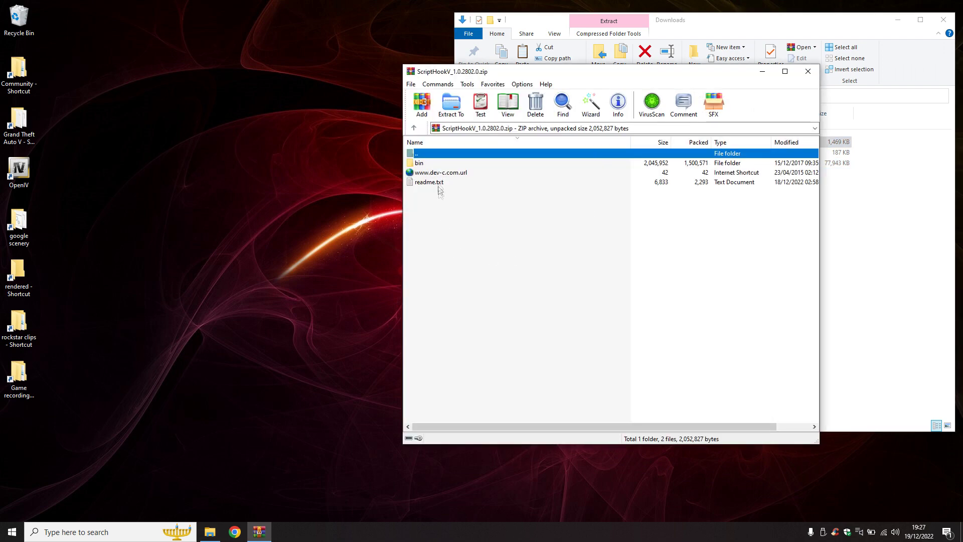
double_click(420, 163)
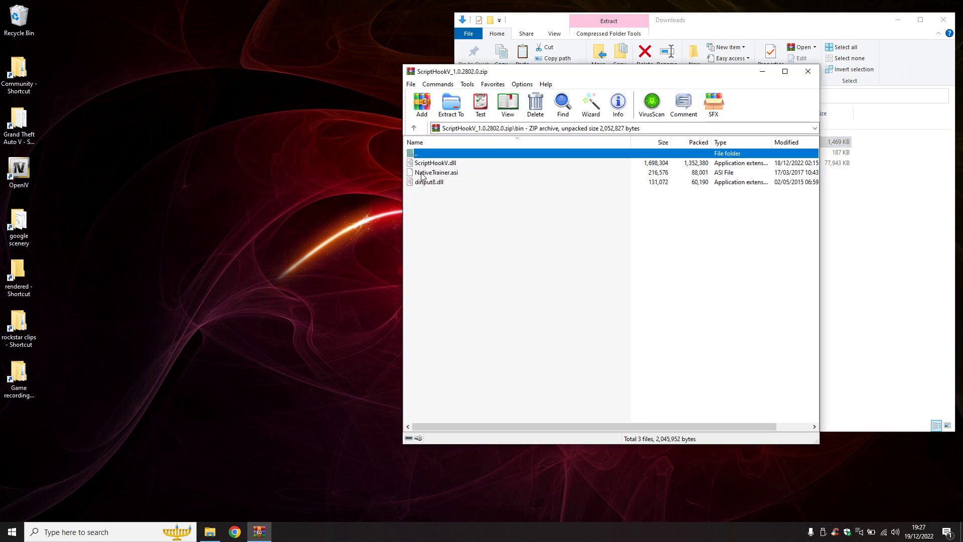
left_click(423, 174)
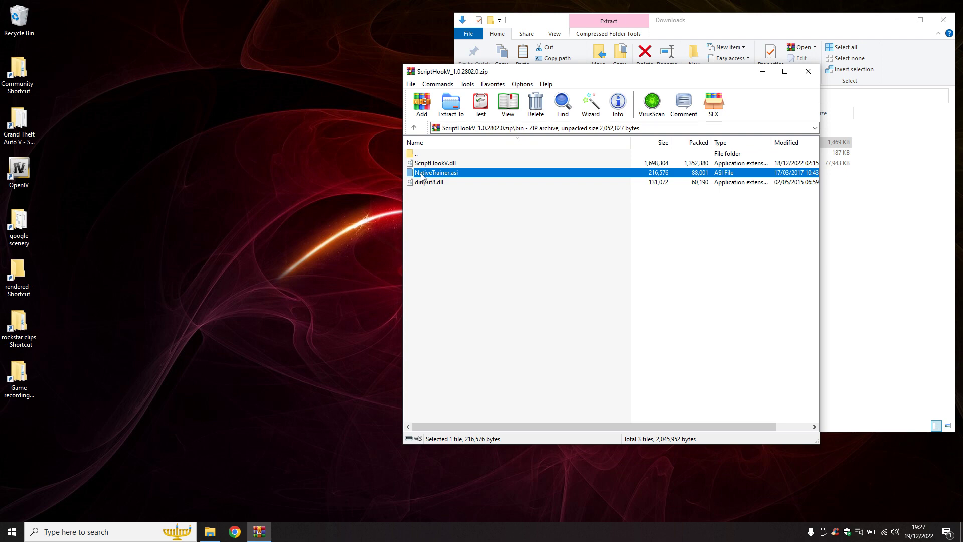
left_click(423, 184)
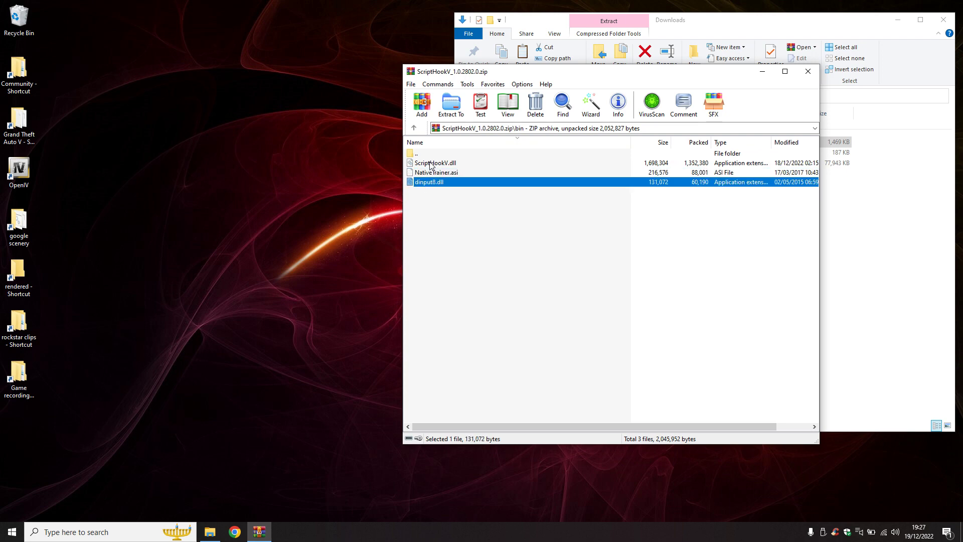
left_click(436, 166, "ctrl")
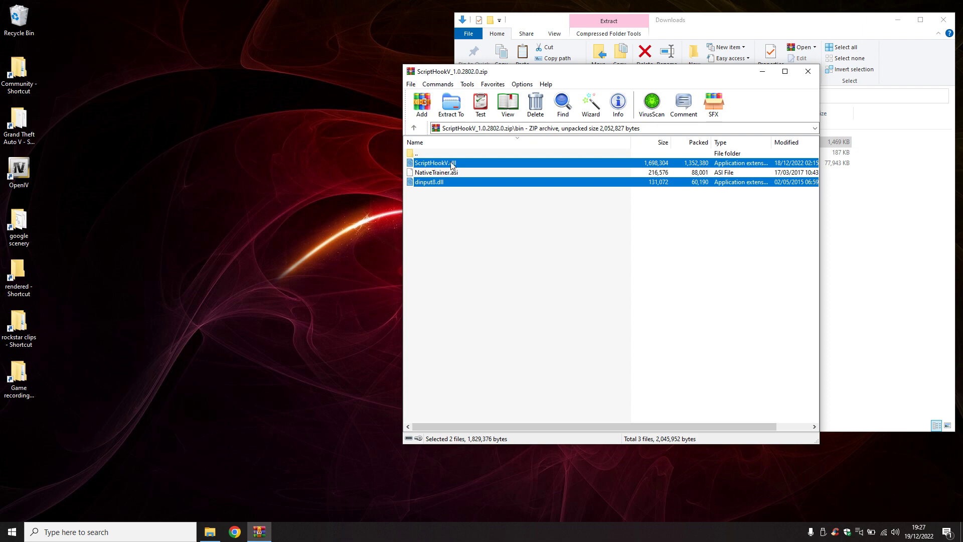
left_click_drag(452, 165, 25, 124)
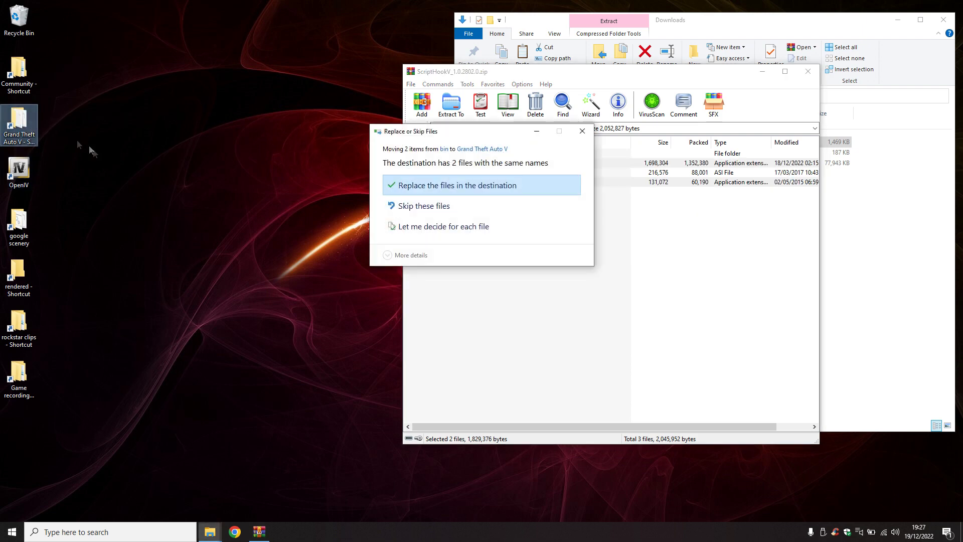
left_click(433, 187)
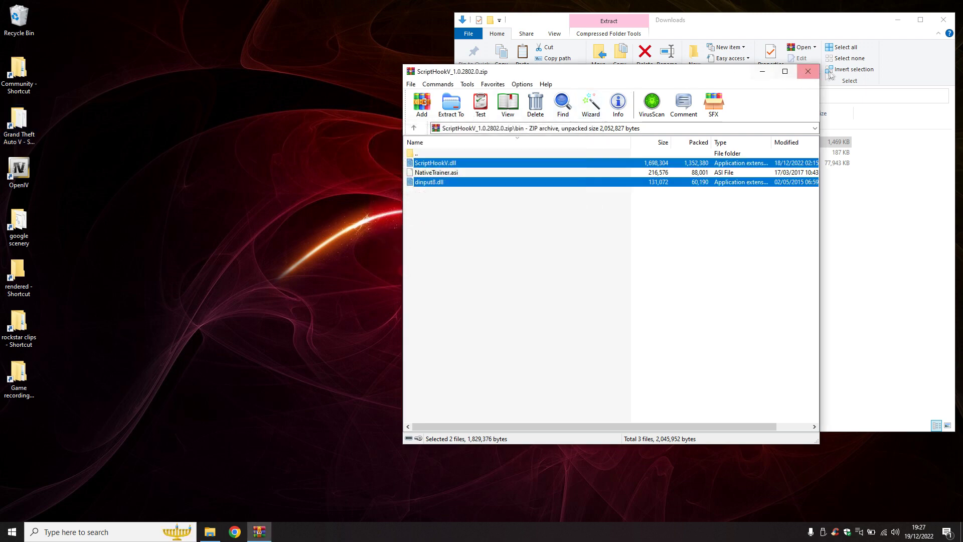
left_click(807, 71)
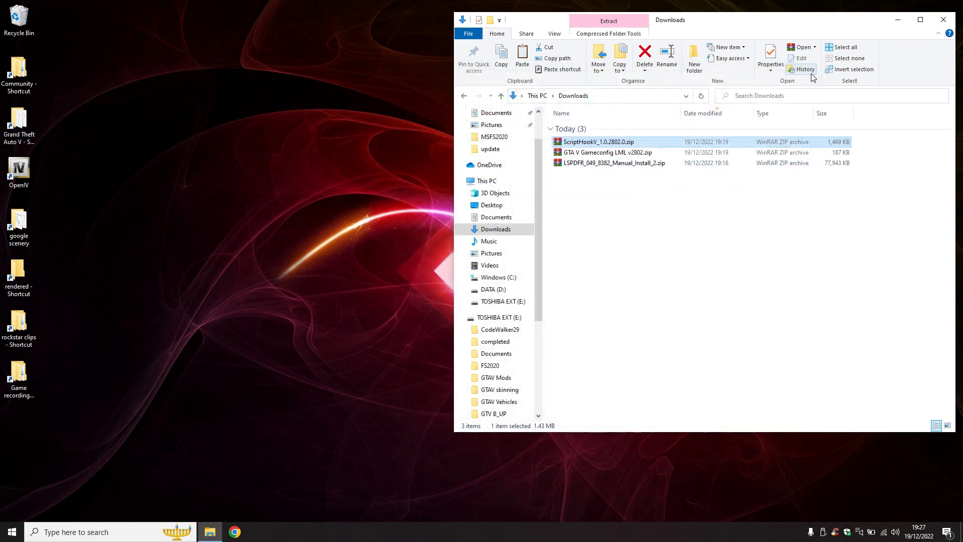
Browse from This PC to TOSHIBA EXT (E:) › GTAV Mods › Mods_peds but still used and scroll its 58 items.
left_click(502, 96)
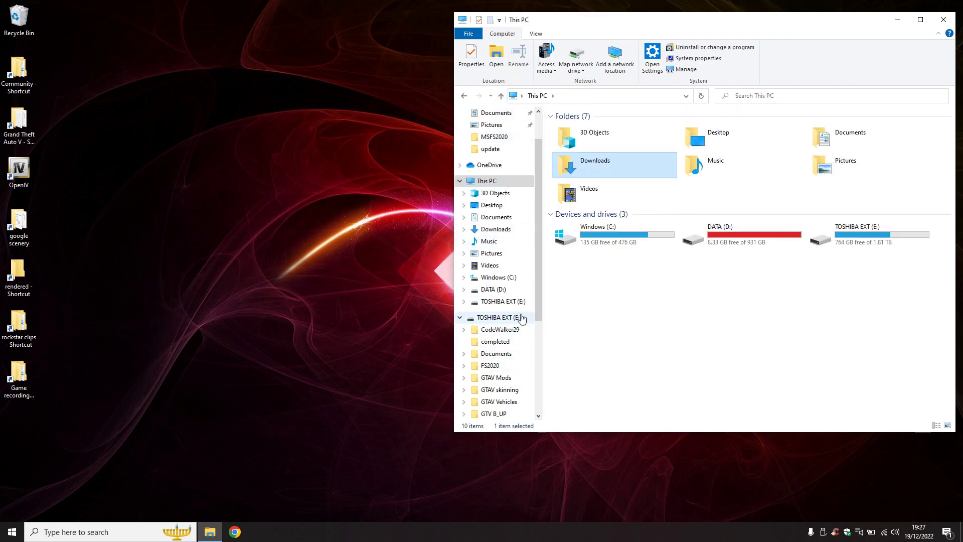
left_click_drag(538, 311, 542, 377)
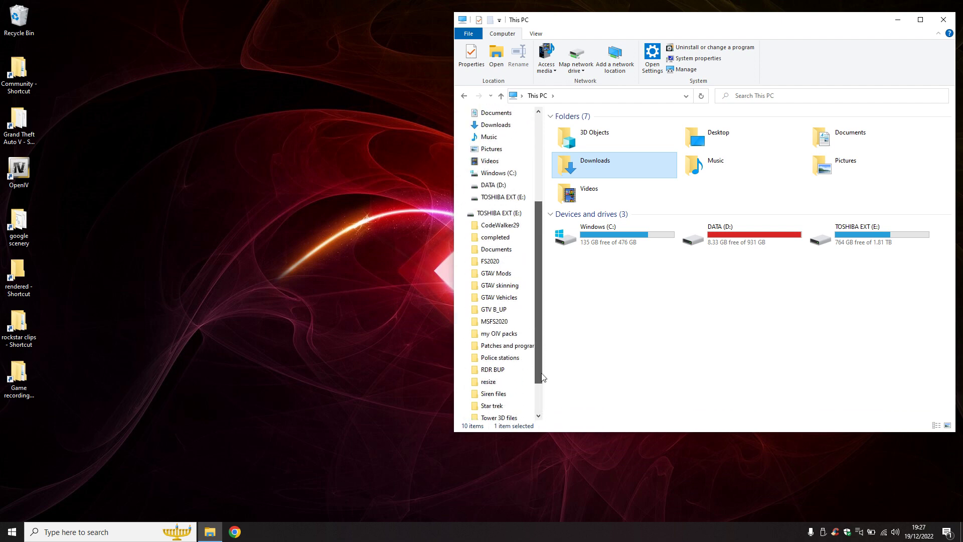
left_click(501, 274)
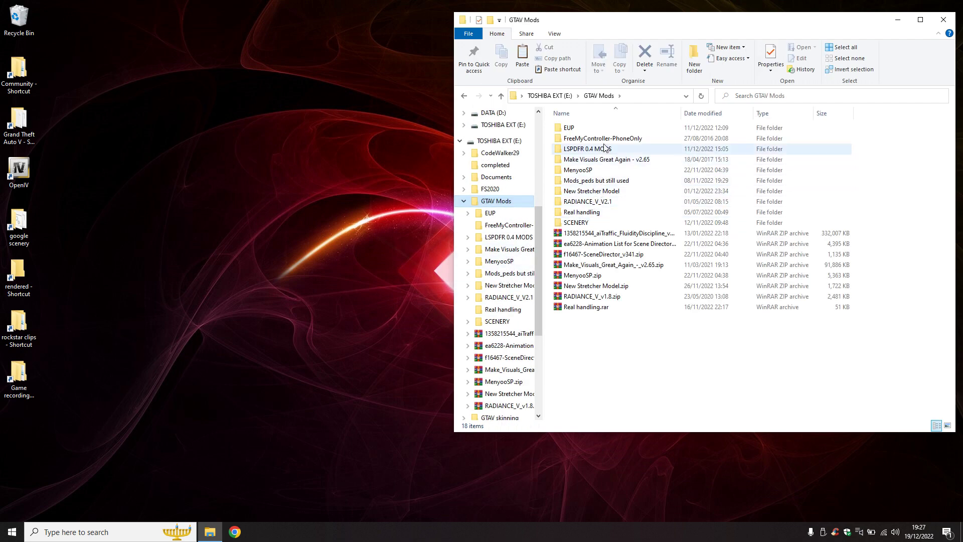
double_click(595, 182)
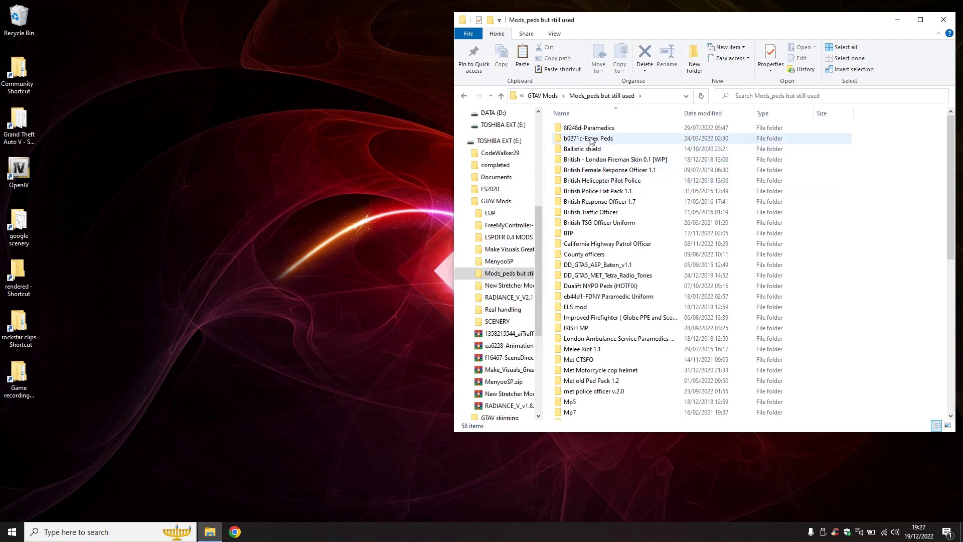
scroll(607, 287, "down", 5)
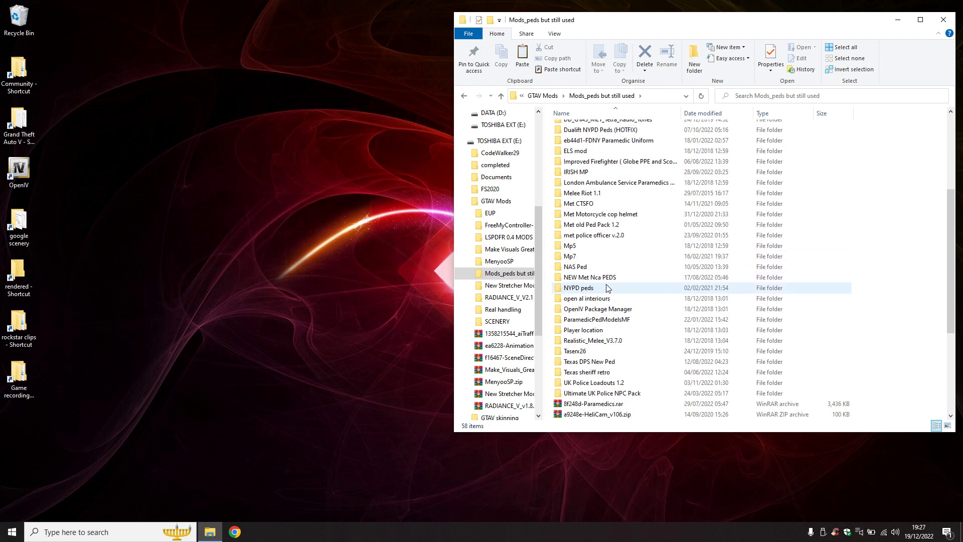
scroll(608, 287, "down", 1)
scroll(608, 288, "down", 1)
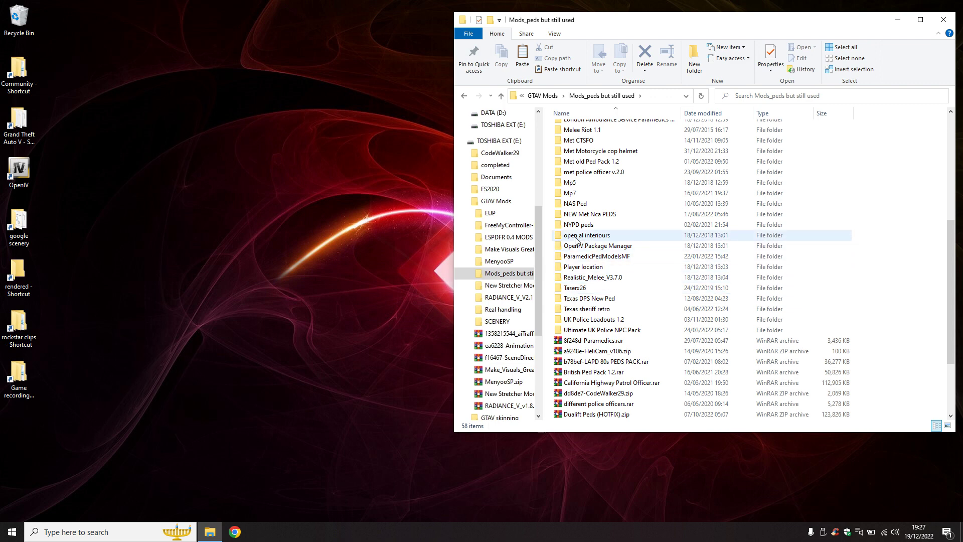
mouse_move(577, 241)
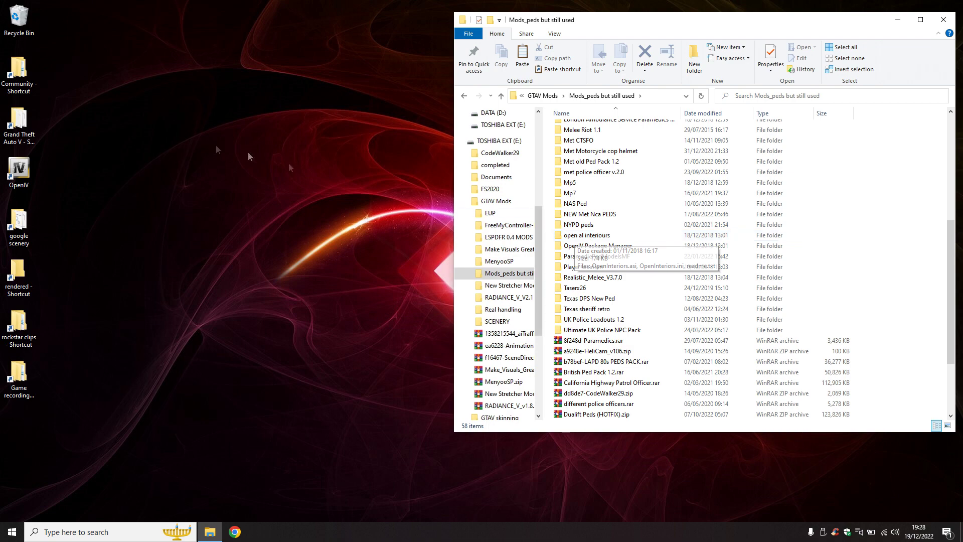
double_click(19, 123)
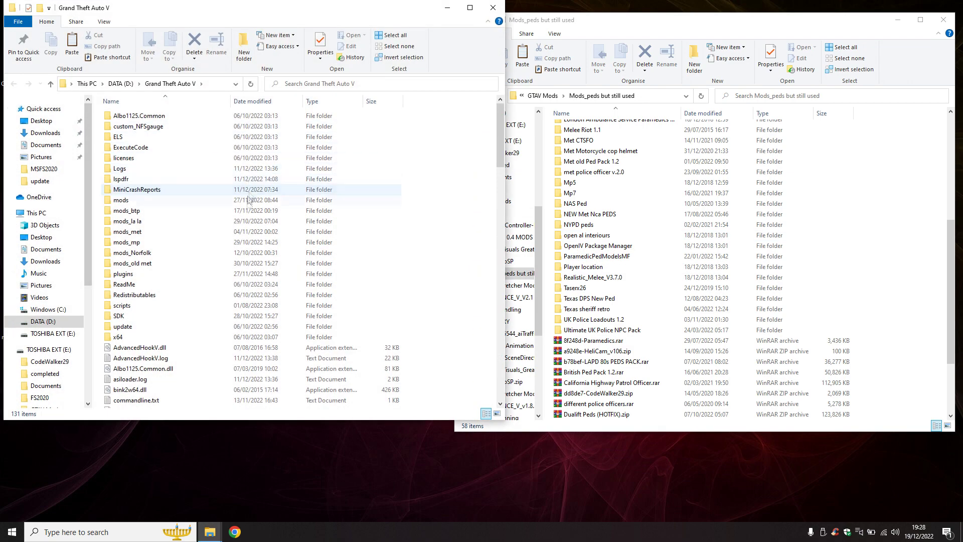
scroll(140, 276, "down", 6)
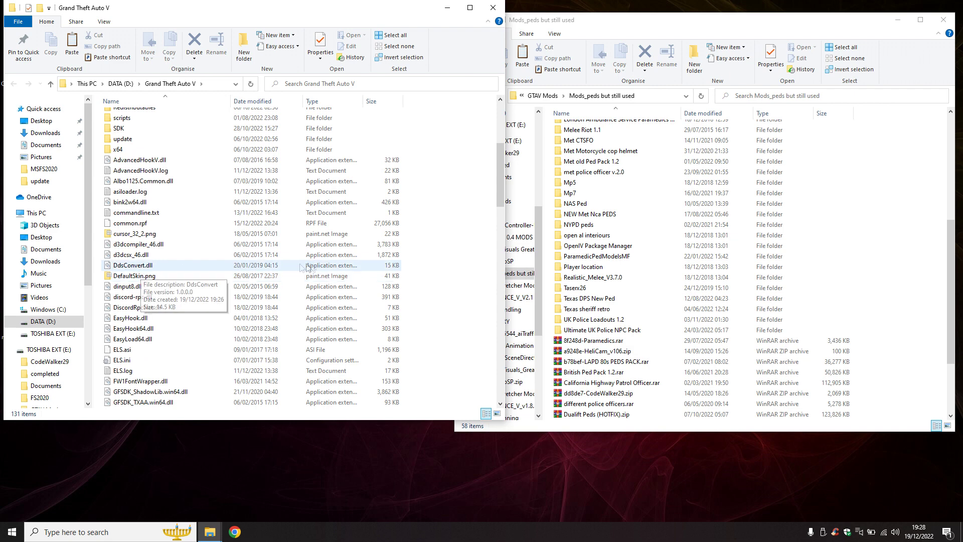
scroll(272, 262, "down", 5)
scroll(271, 261, "down", 5)
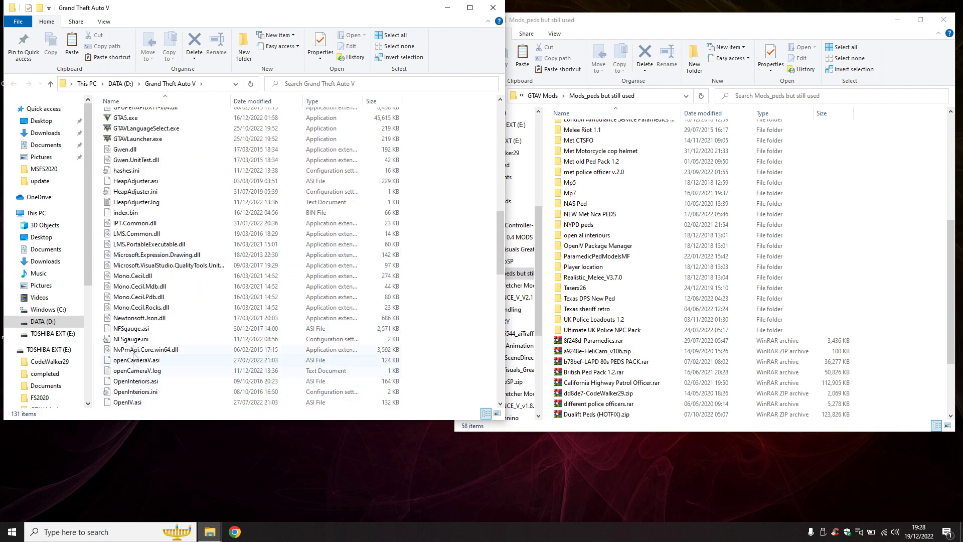
scroll(367, 259, "up", 5)
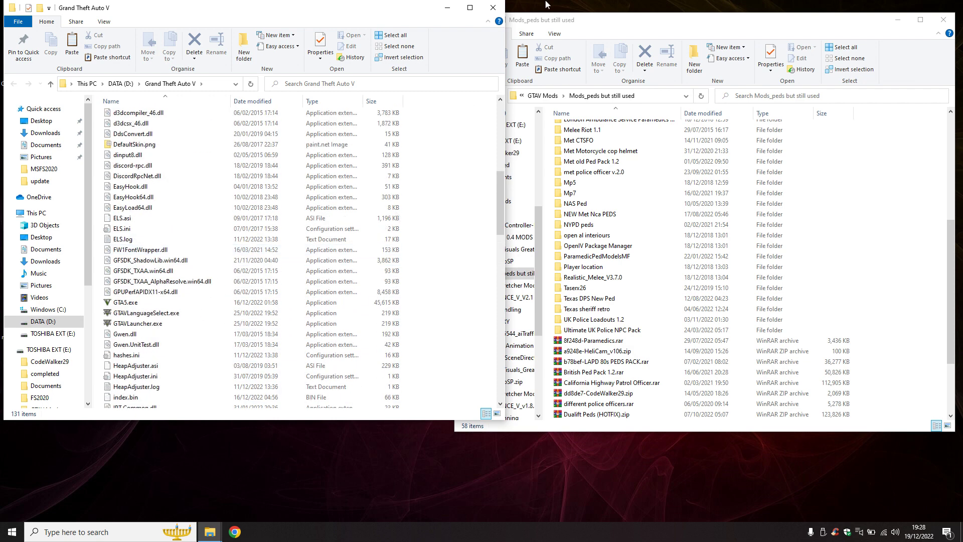
left_click(493, 8)
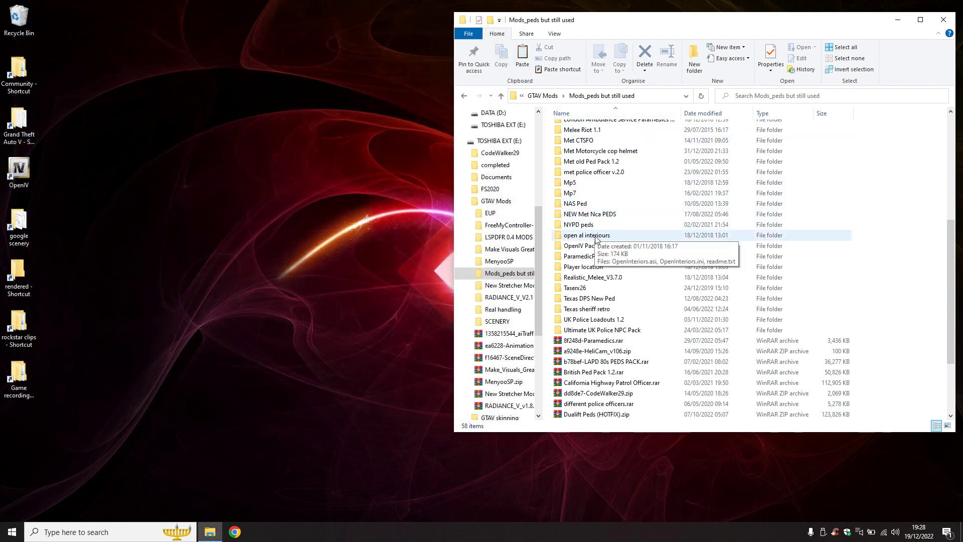
scroll(597, 181, "up", 2)
scroll(608, 247, "down", 1)
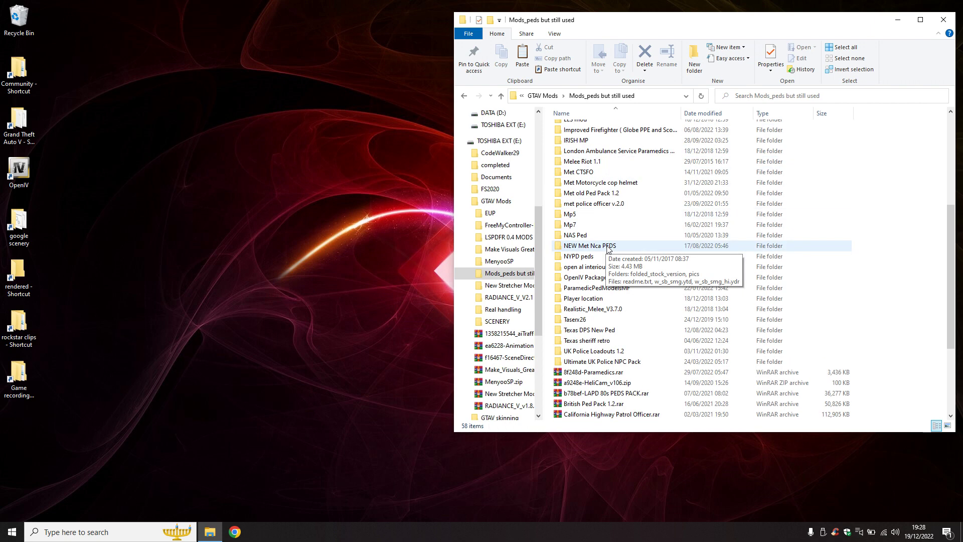
scroll(612, 236, "down", 2)
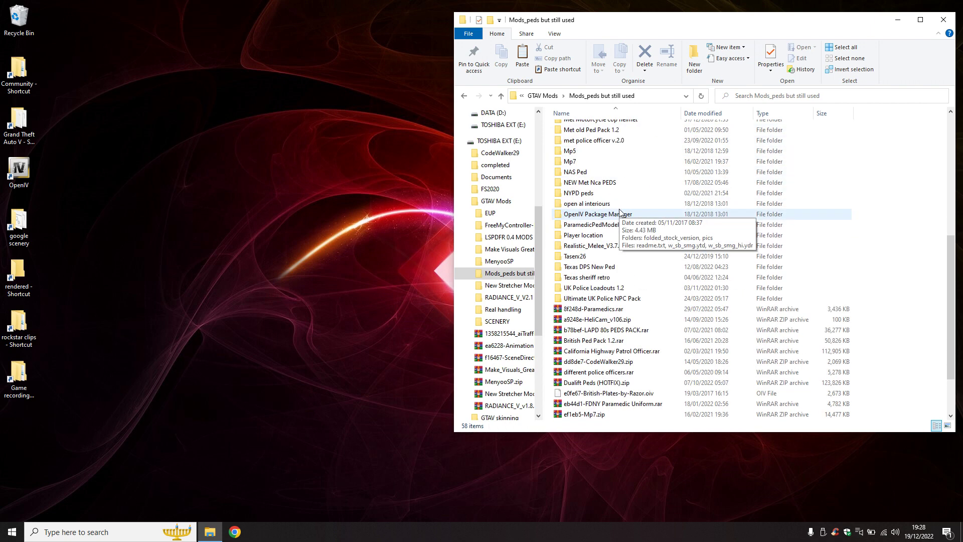
scroll(620, 213, "down", 2)
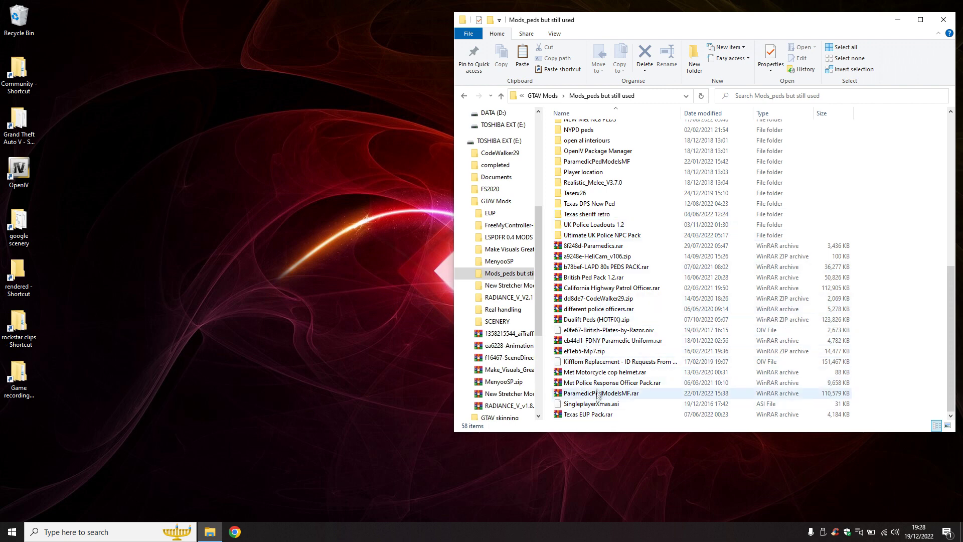
Launch OpenIV on Grand Theft Auto V for Windows.
double_click(18, 172)
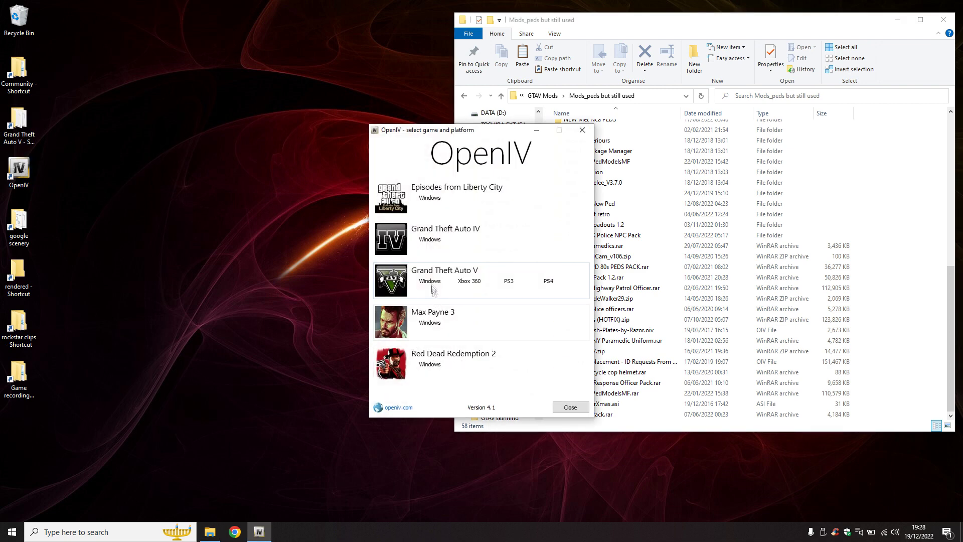
left_click(430, 282)
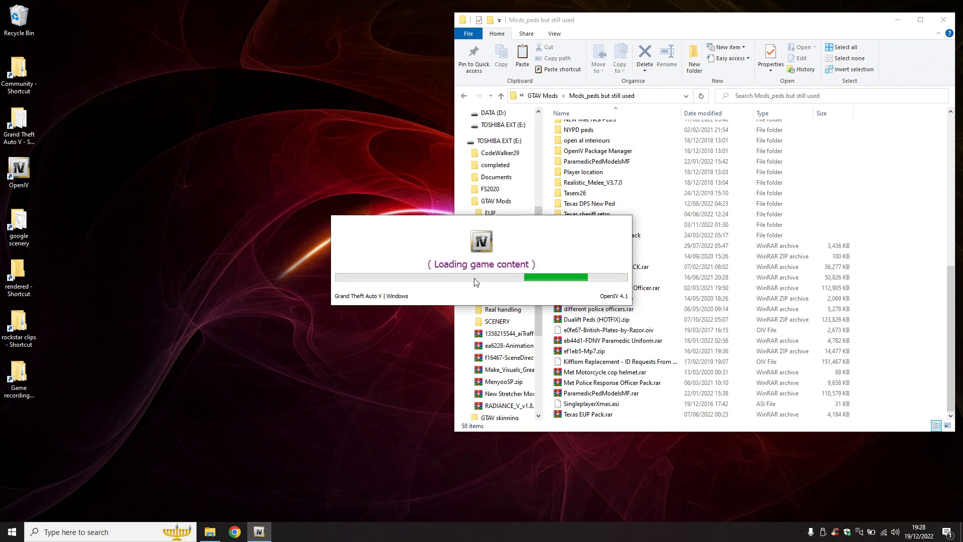
left_click_drag(442, 80, 287, 50)
Install the Kifflom Replacement .oiv from E:\GTAV Mods directly into the game folder.
left_click(181, 80)
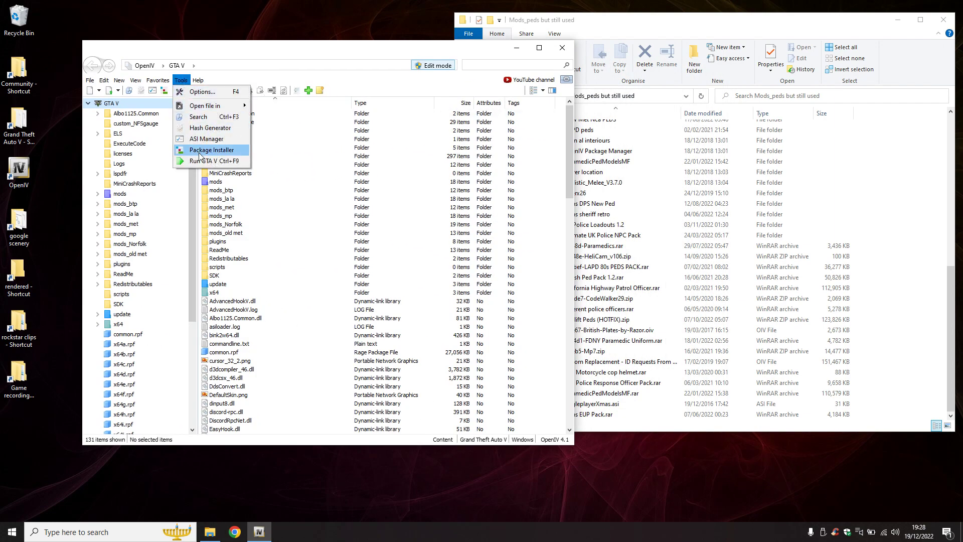
left_click(208, 150)
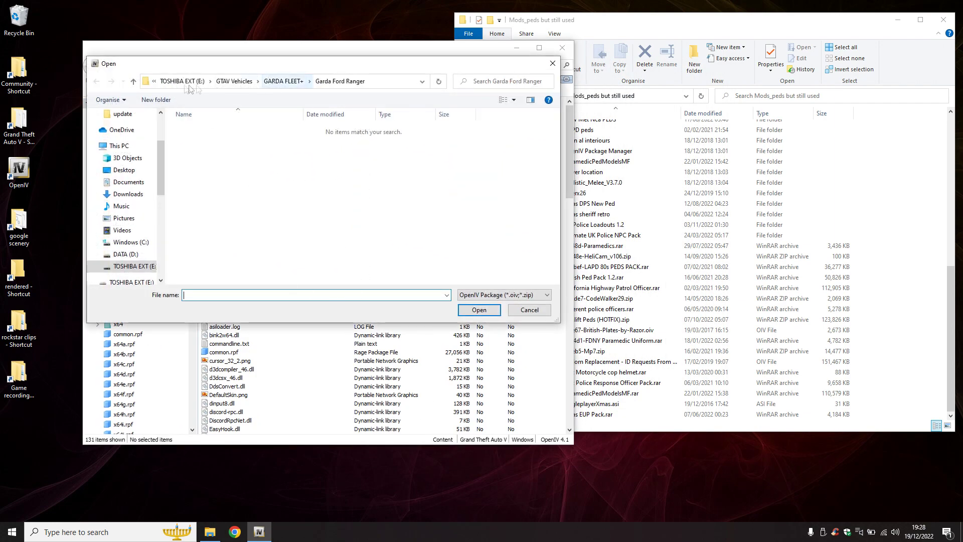
left_click(184, 81)
double_click(222, 172)
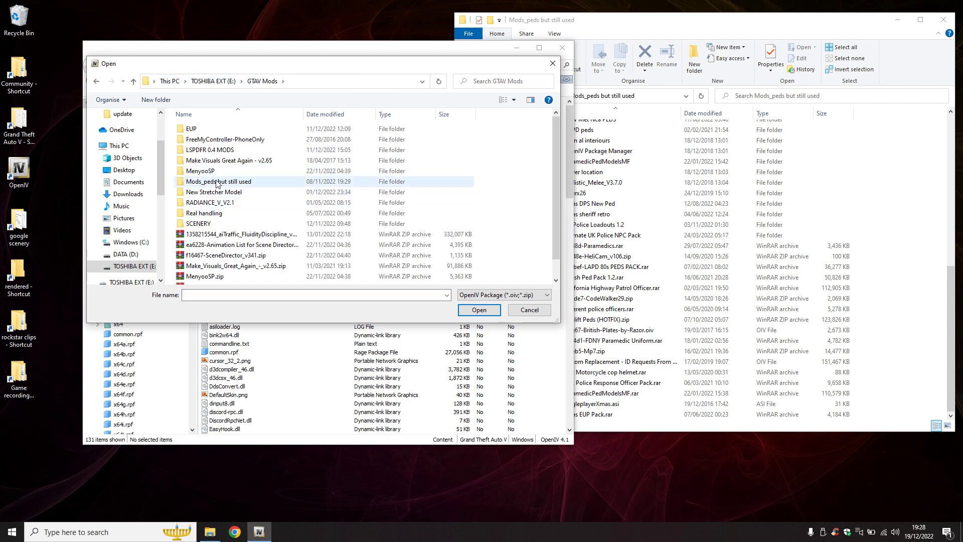
double_click(218, 182)
scroll(219, 184, "down", 5)
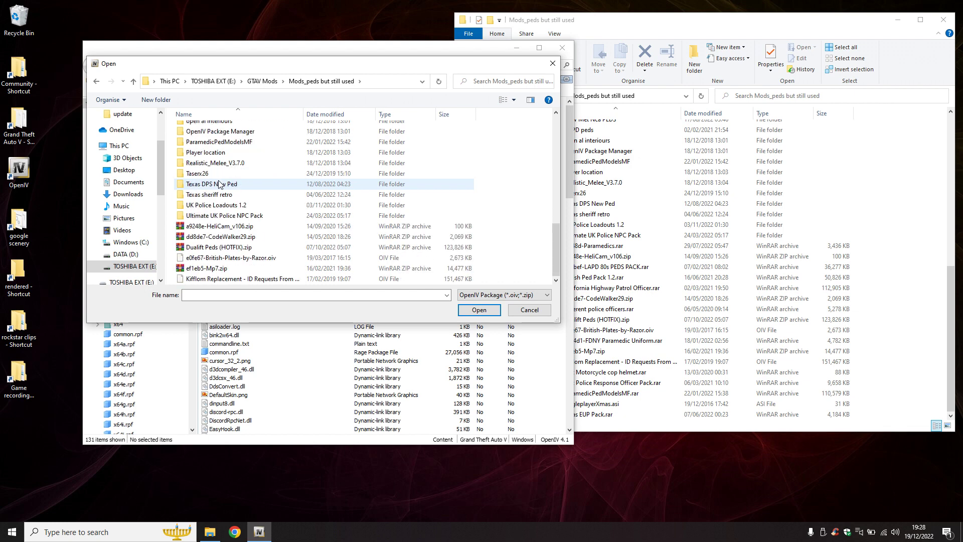
double_click(229, 278)
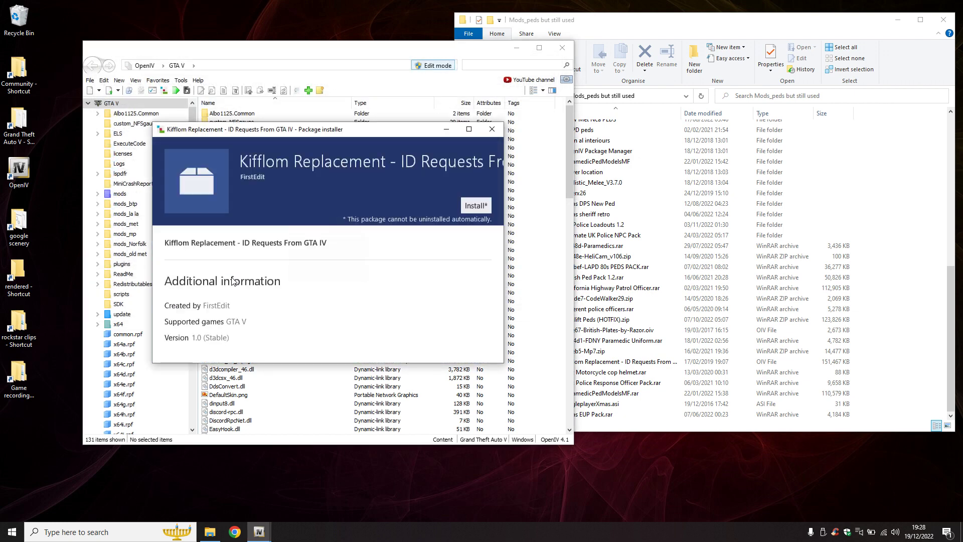
left_click(465, 207)
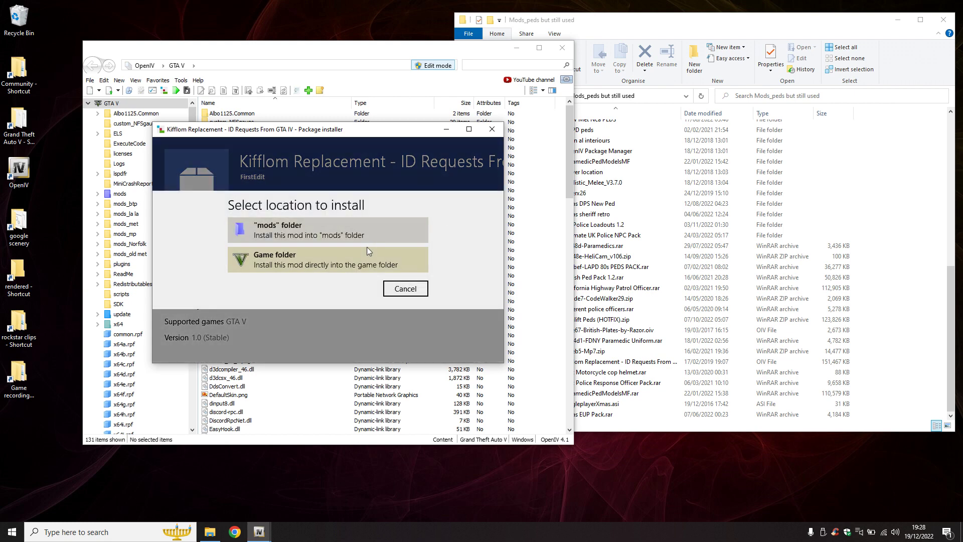
left_click(369, 251)
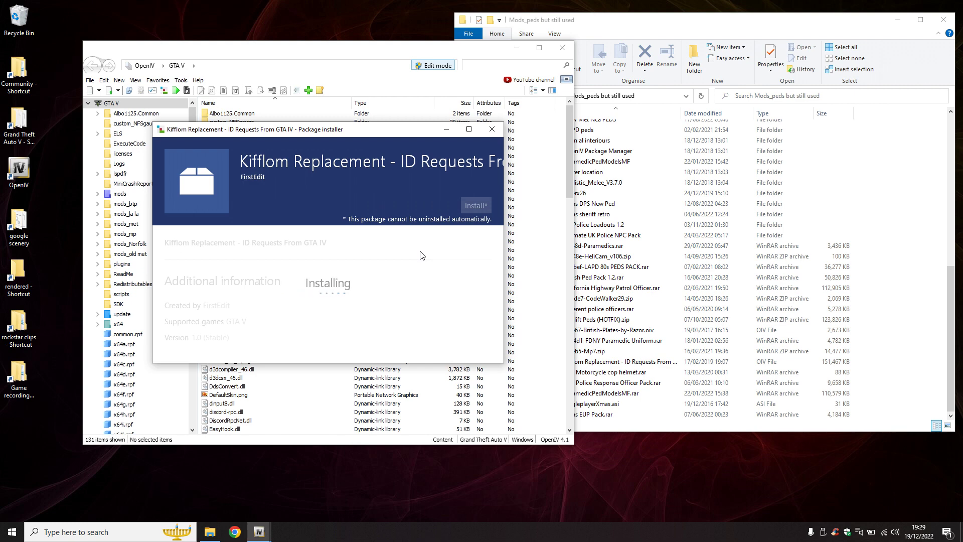
left_click(466, 344)
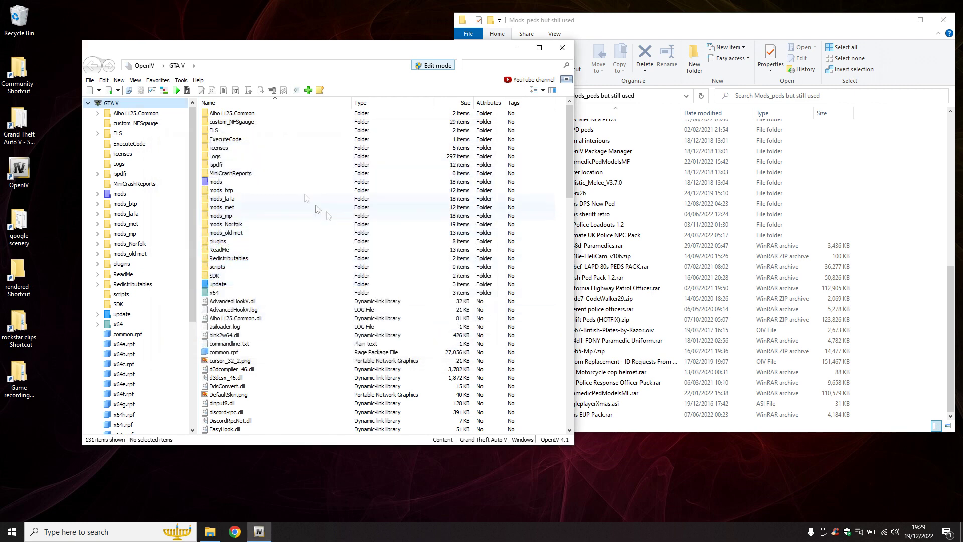
Reinstall the Kifflom Replacement package into the mods folder.
left_click(180, 81)
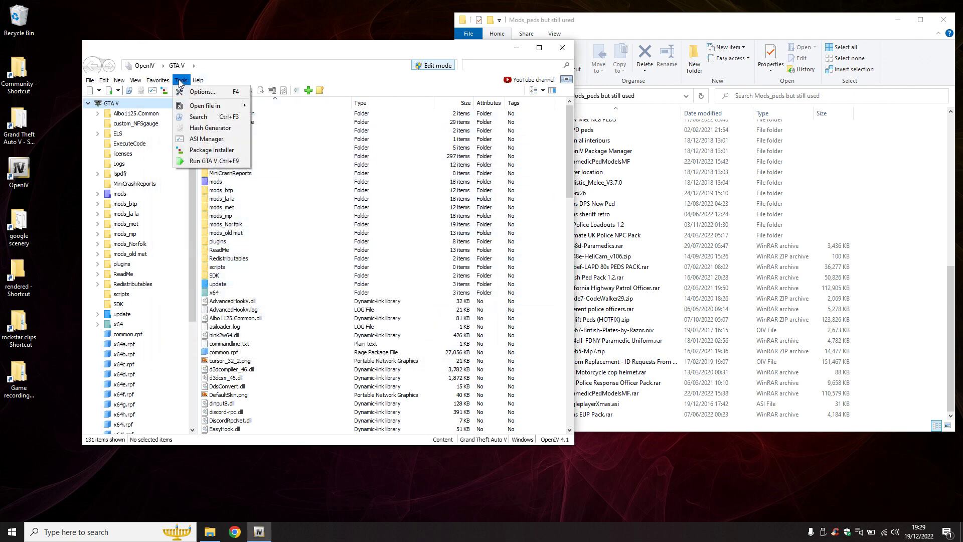
left_click(212, 149)
scroll(271, 212, "down", 5)
scroll(271, 213, "down", 5)
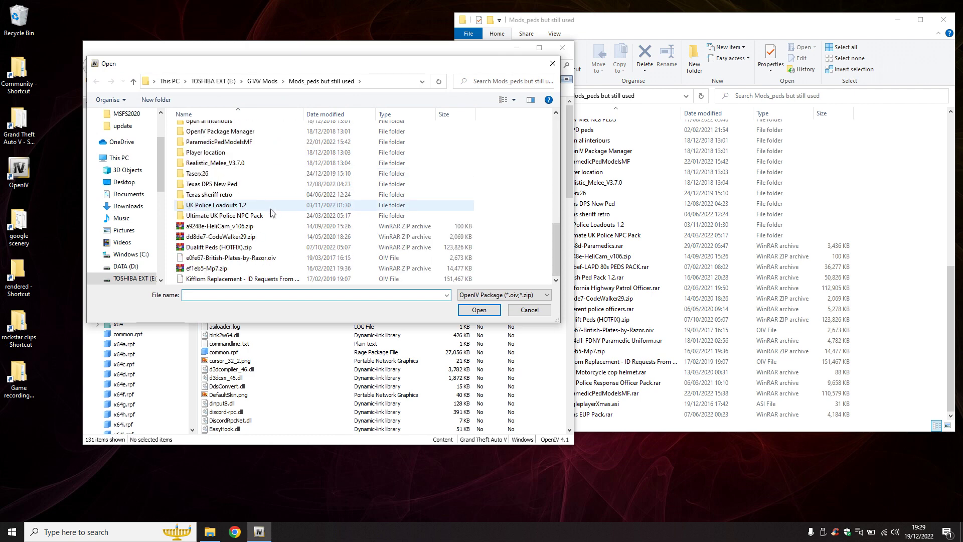
double_click(219, 279)
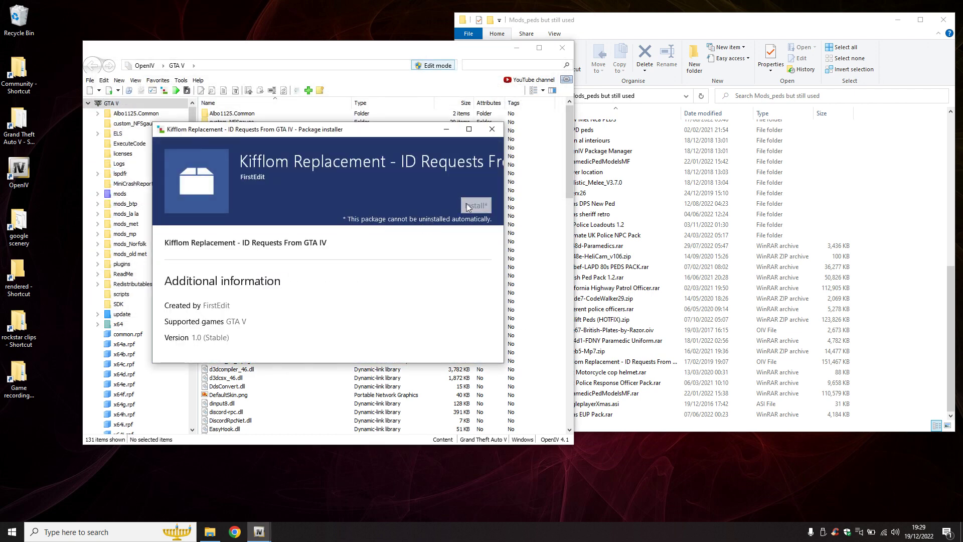
left_click(466, 205)
left_click(298, 223)
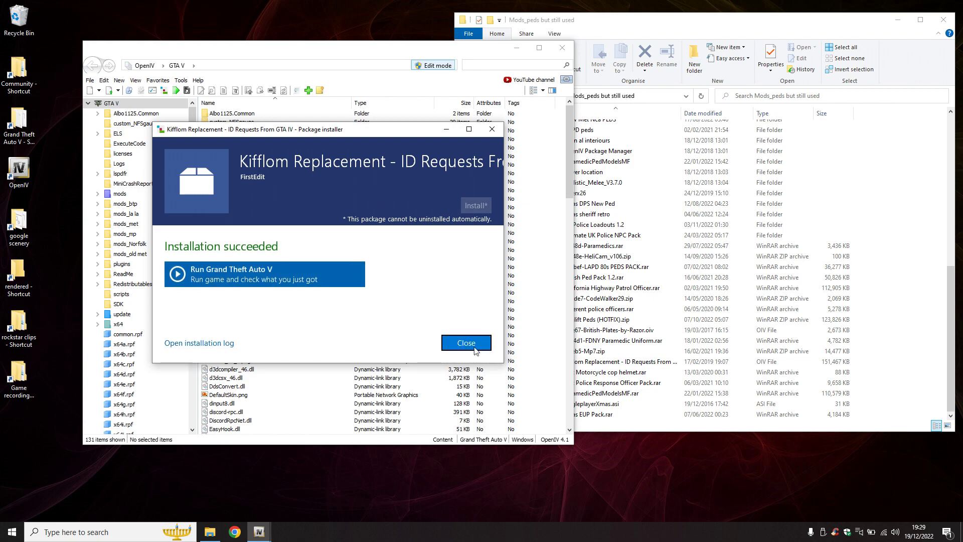
left_click(467, 343)
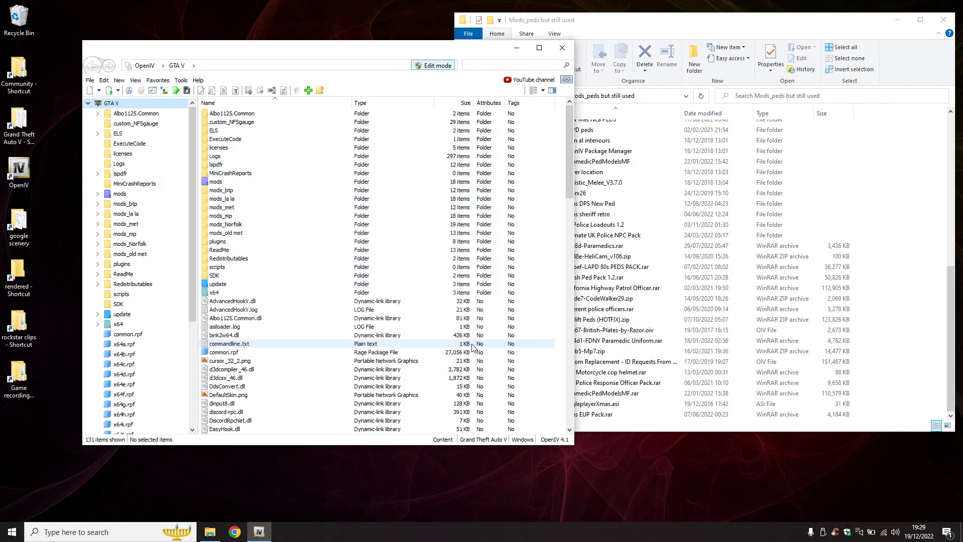
Close OpenIV.
scroll(409, 294, "down", 13)
scroll(410, 294, "down", 10)
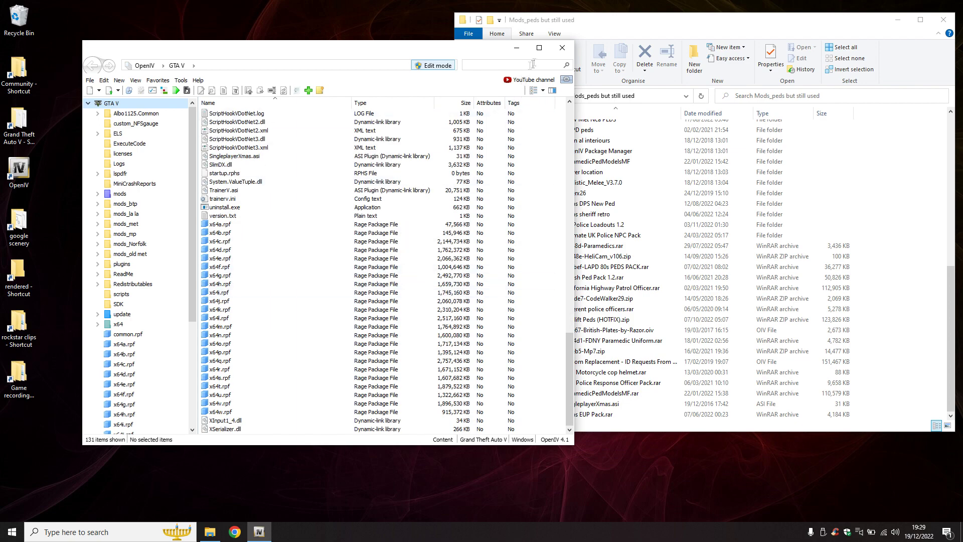
left_click(562, 48)
Delete SingleplayerXmas.asi from the Grand Theft Auto V game folder.
double_click(19, 123)
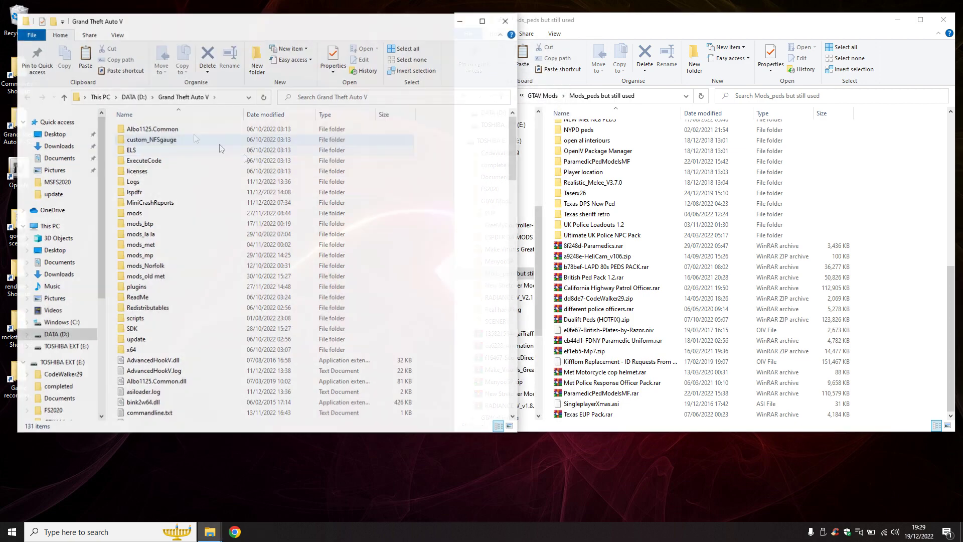
scroll(311, 233, "down", 15)
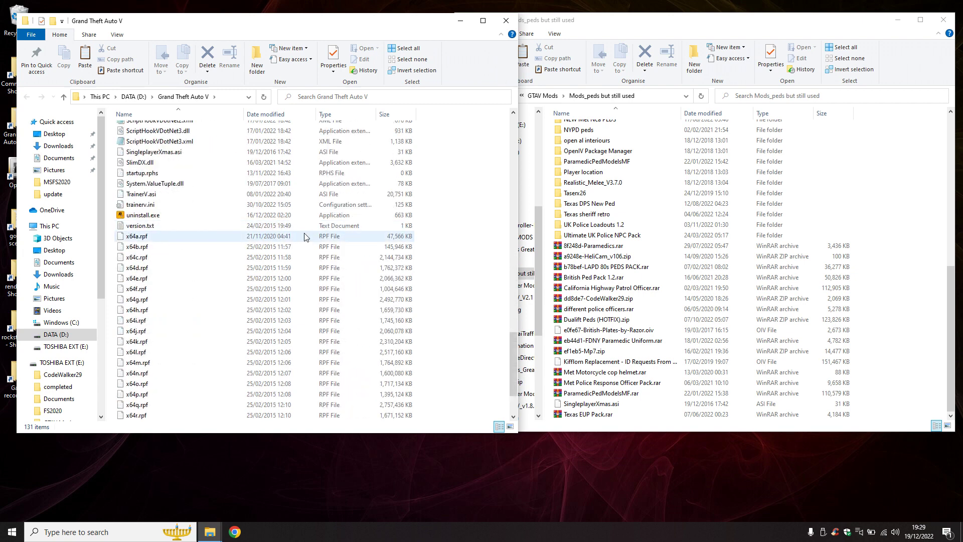
scroll(305, 236, "down", 2)
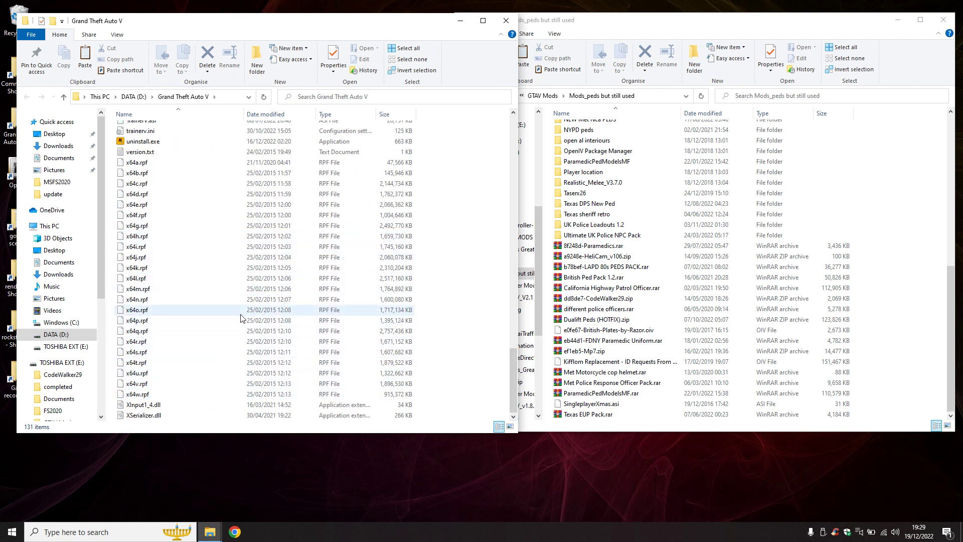
scroll(241, 318, "up", 7)
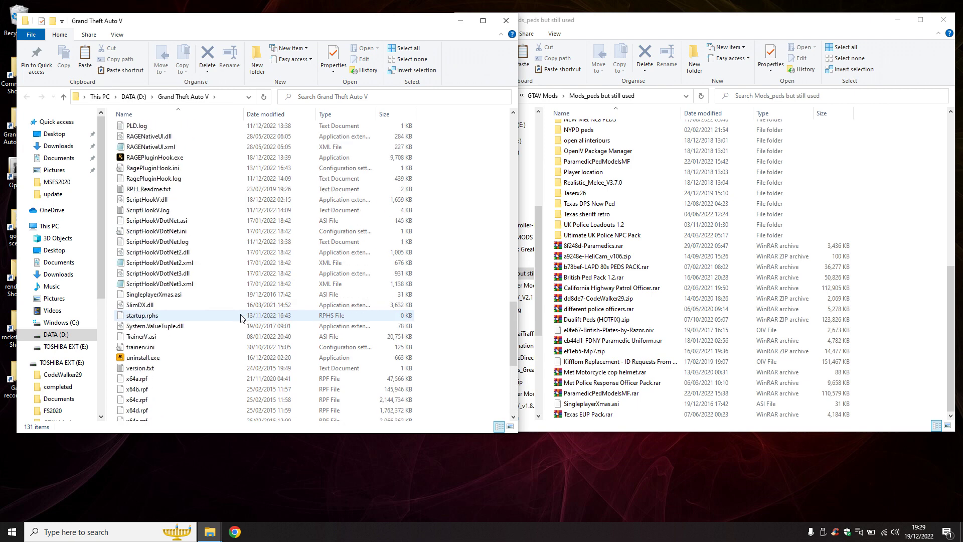
scroll(175, 254, "up", 1)
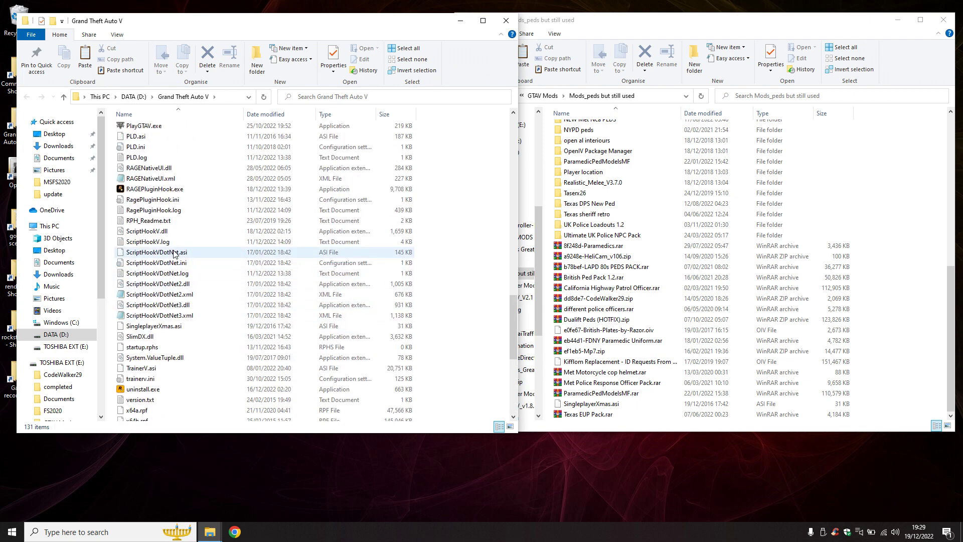
left_click(150, 325)
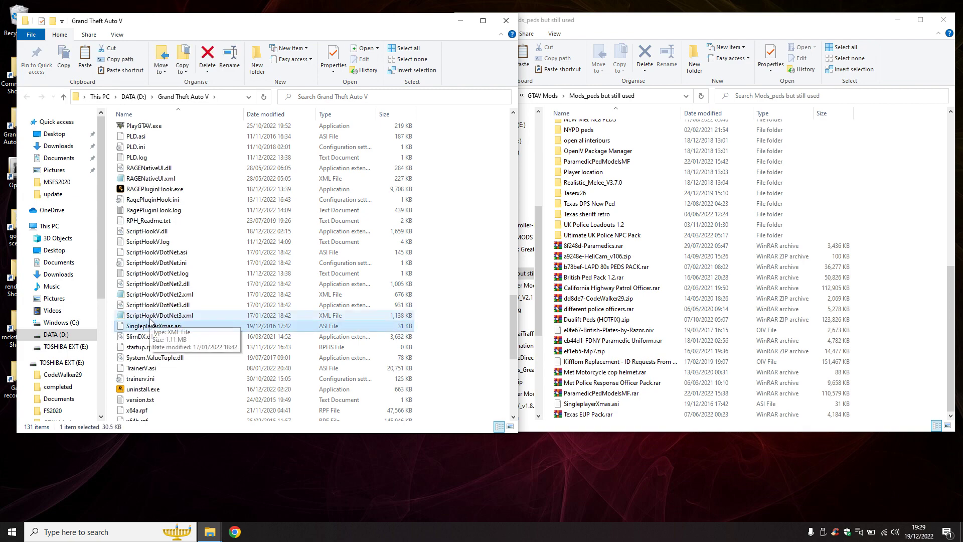
key("Delete")
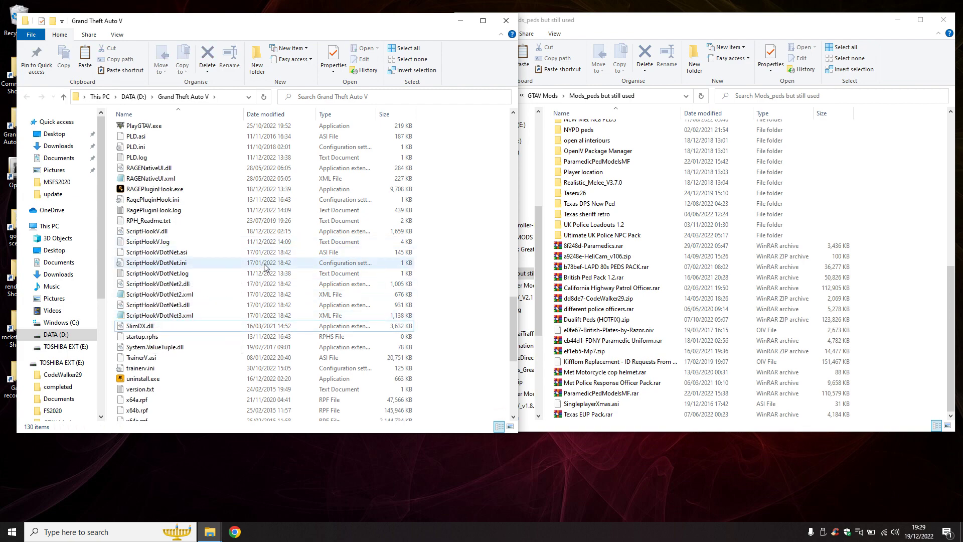
scroll(256, 268, "up", 20)
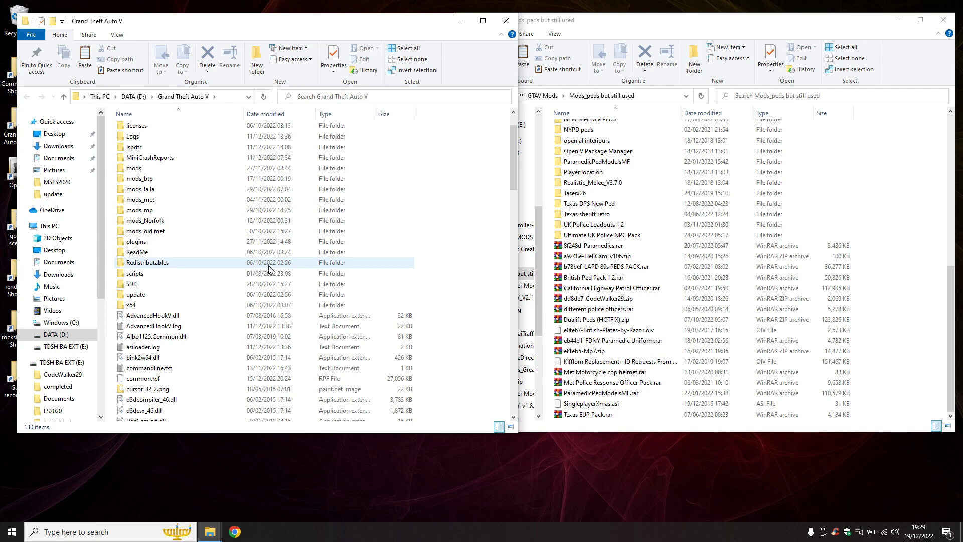
scroll(269, 266, "up", 2)
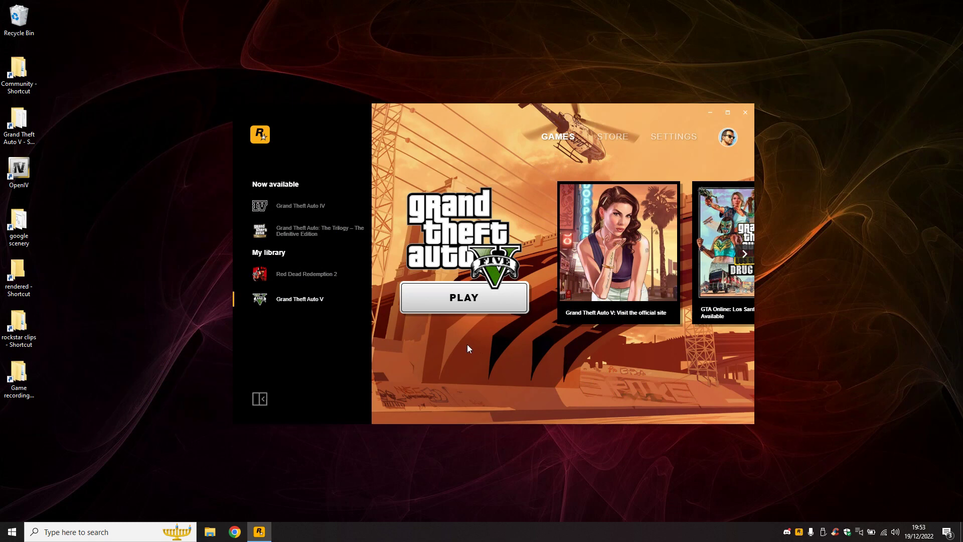
Launch RAGEPluginHook from the Start menu.
left_click(12, 532)
left_click(510, 370)
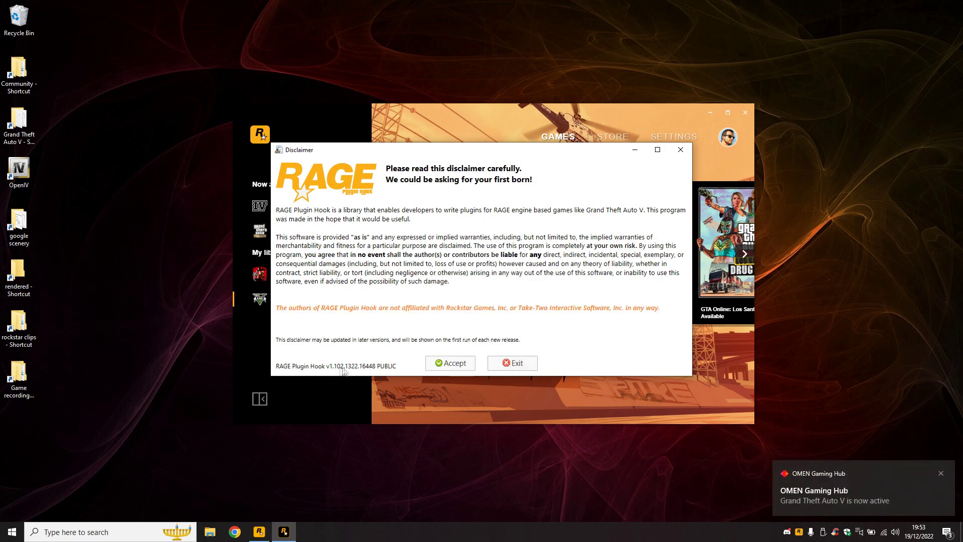
Accept the disclaimer, check the Plugins tab, then save settings and launch the game.
left_click(454, 363)
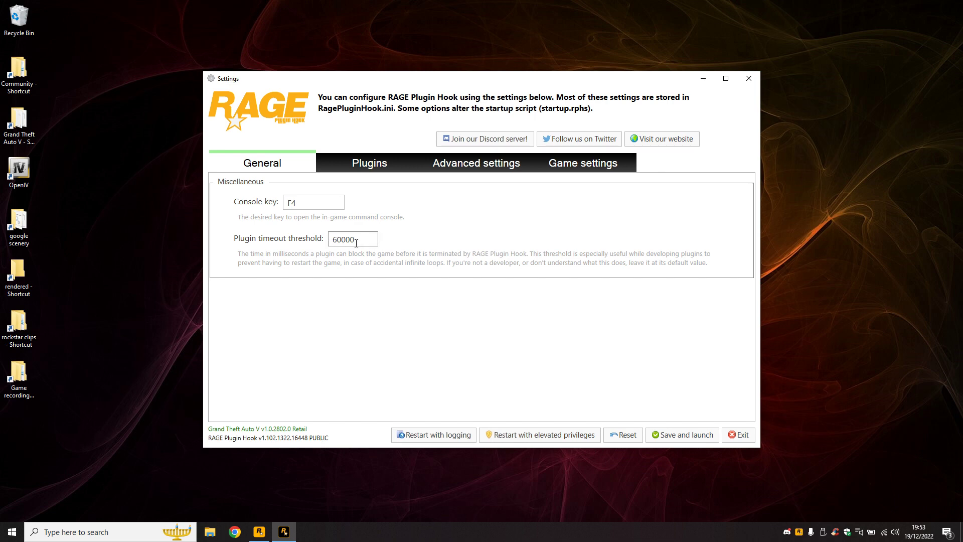
left_click(353, 171)
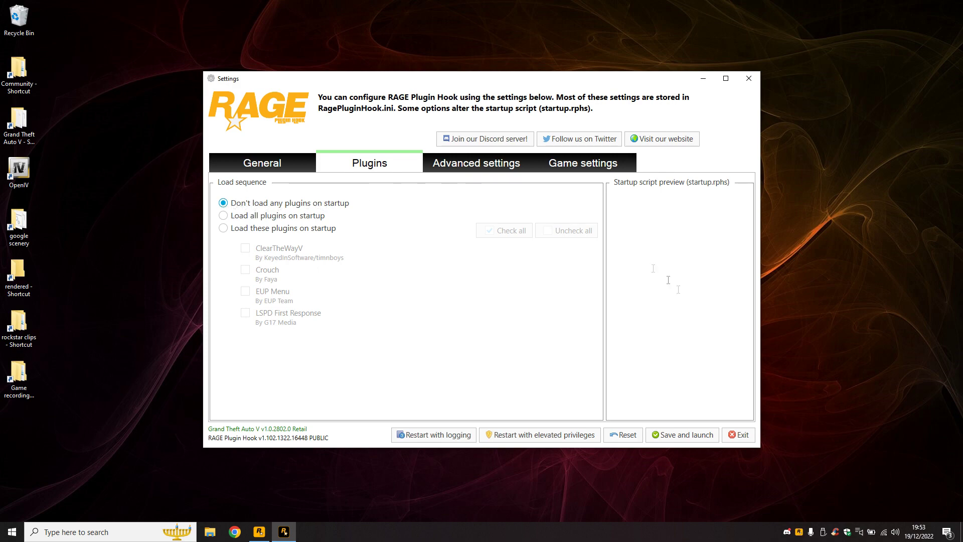
left_click(695, 434)
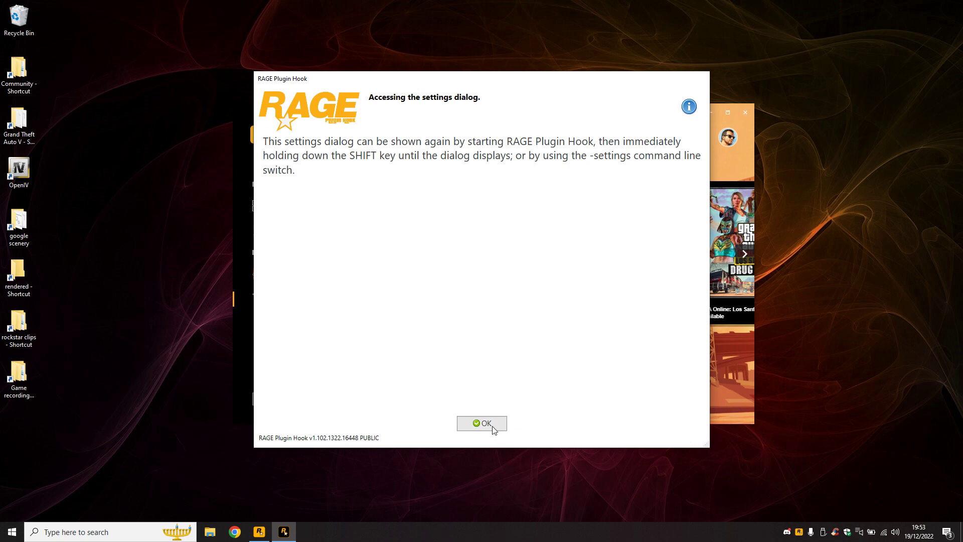
left_click(492, 426)
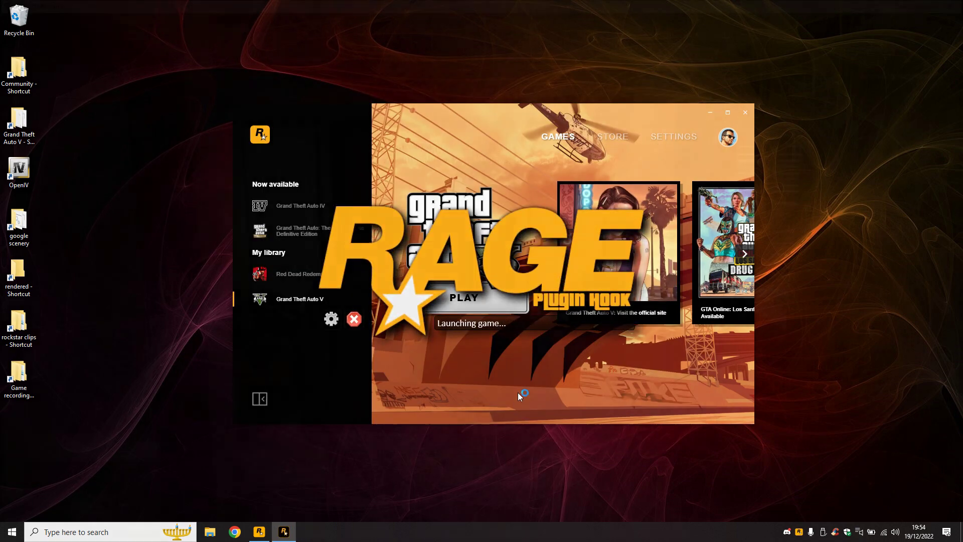
Walk Franklin out to the street and decline the autosave overwrite.
key("w")
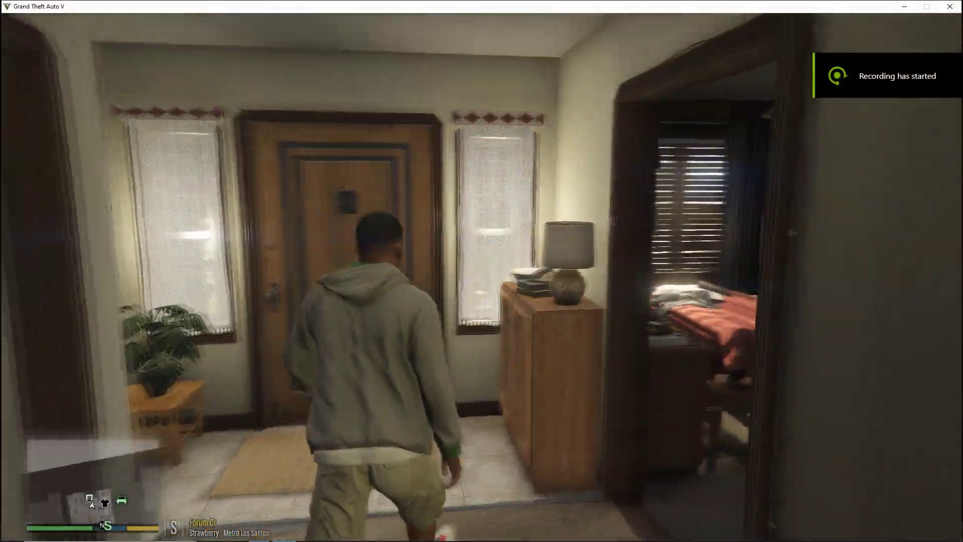
key("w")
key("w")
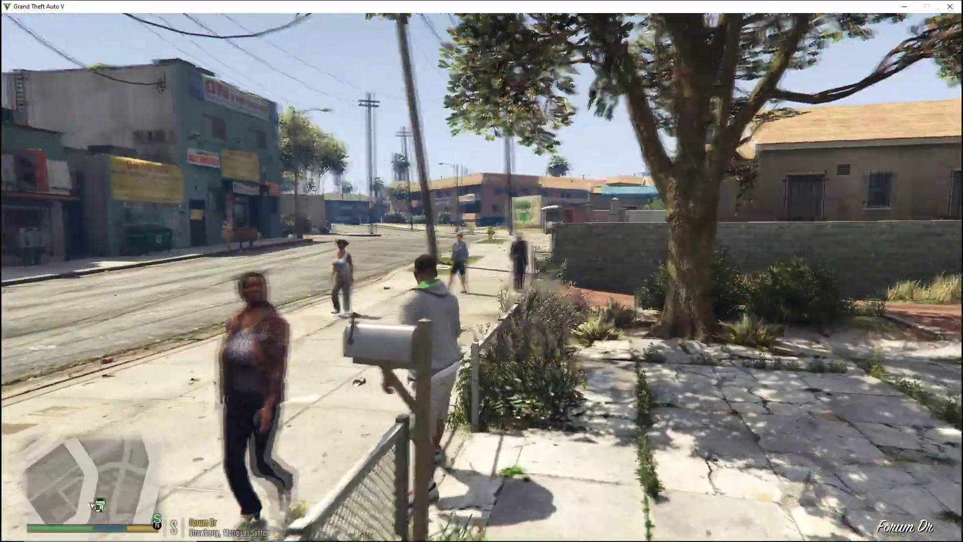
key("w")
key("w")
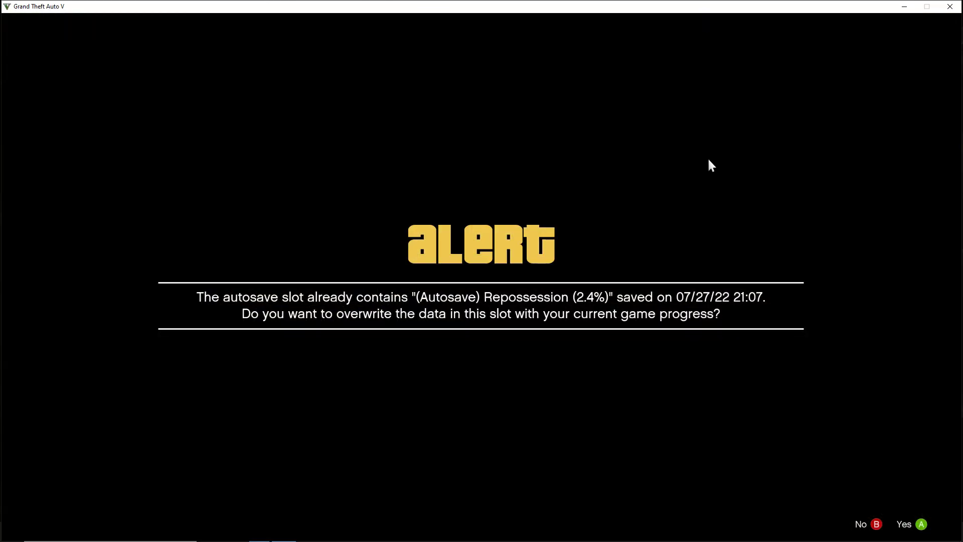
key("Return")
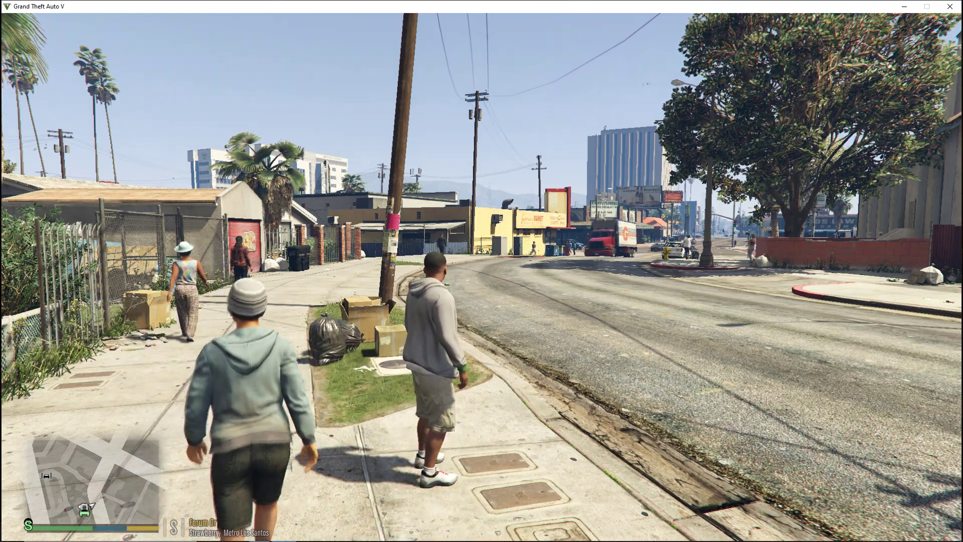
Set the time of day to Noon (12) in the F3 trainer.
key("F3")
key("Down")
key("Down")
key("Down")
key("Down")
key("Down")
key("Down")
key("Down")
key("Down")
key("Down")
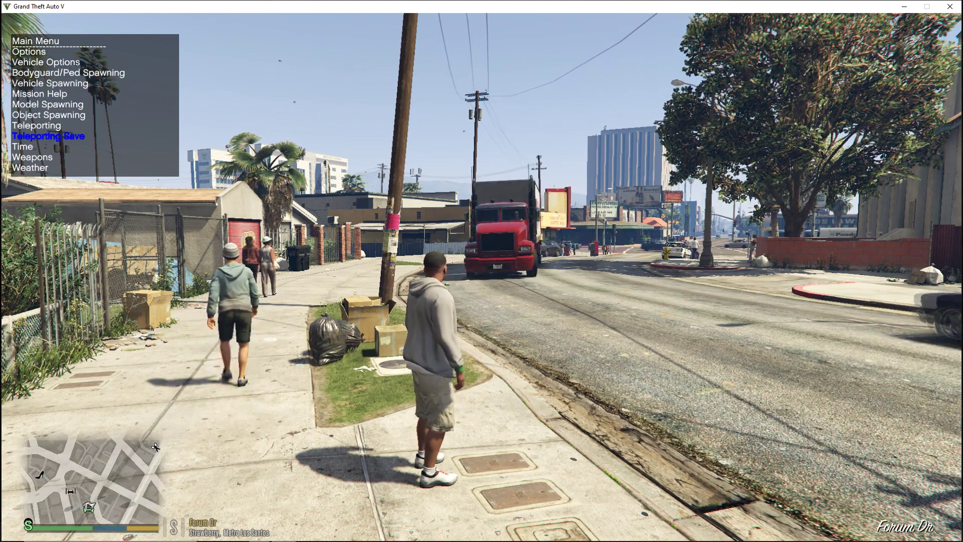
key("Return")
Set the trainer weather to Neutral, then Clear.
key("Down")
key("Down")
key("Down")
key("Down")
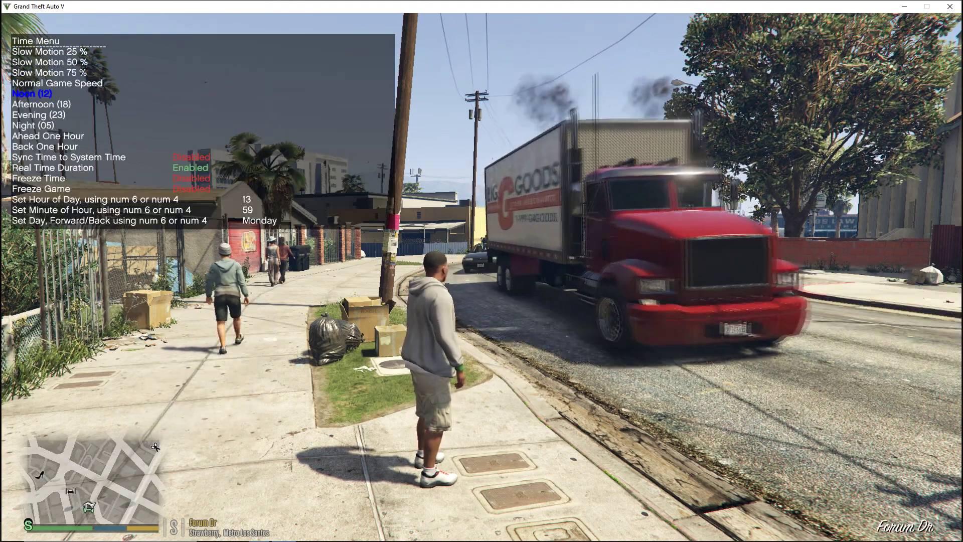
key("Return")
key("BackSpace")
key("Down")
key("Down")
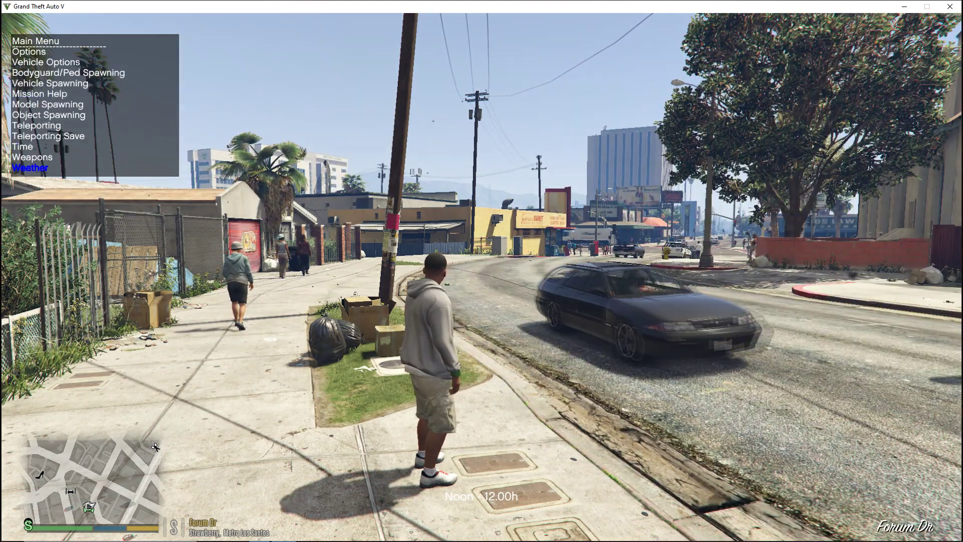
key("Return")
key("Down")
key("Down")
key("Return")
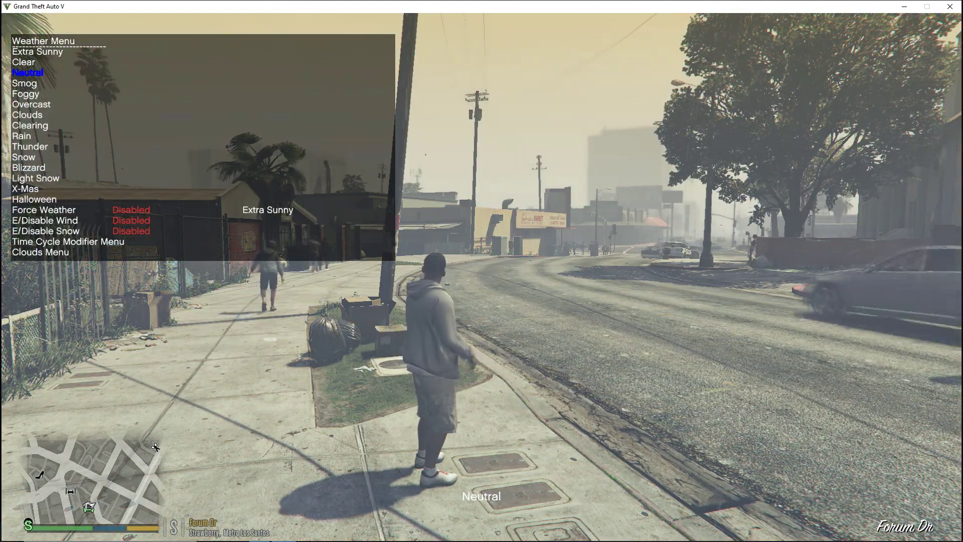
key("Up")
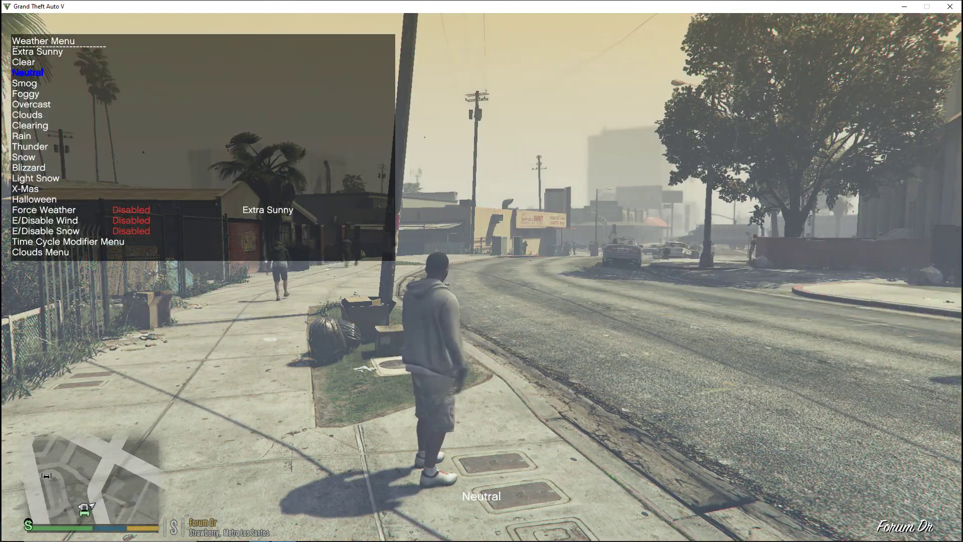
key("Return")
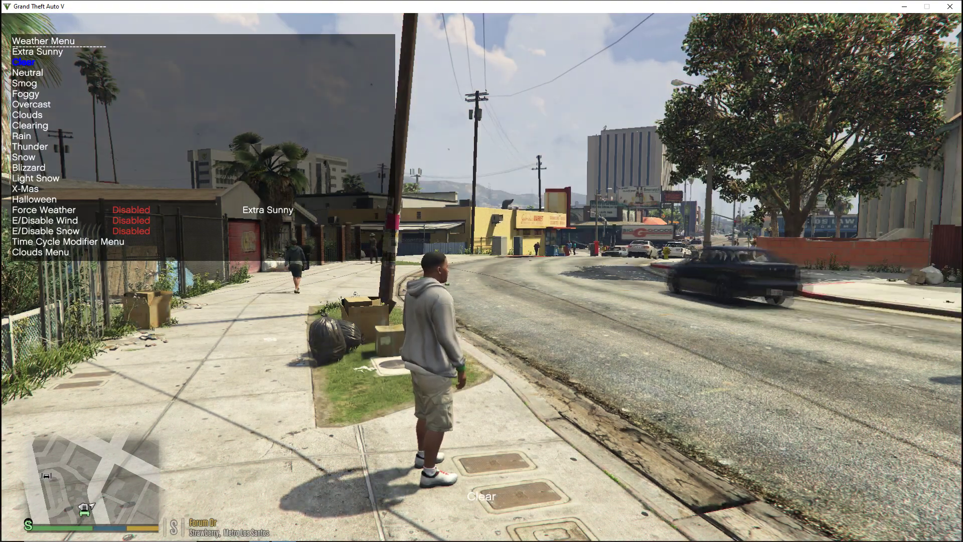
key("BackSpace")
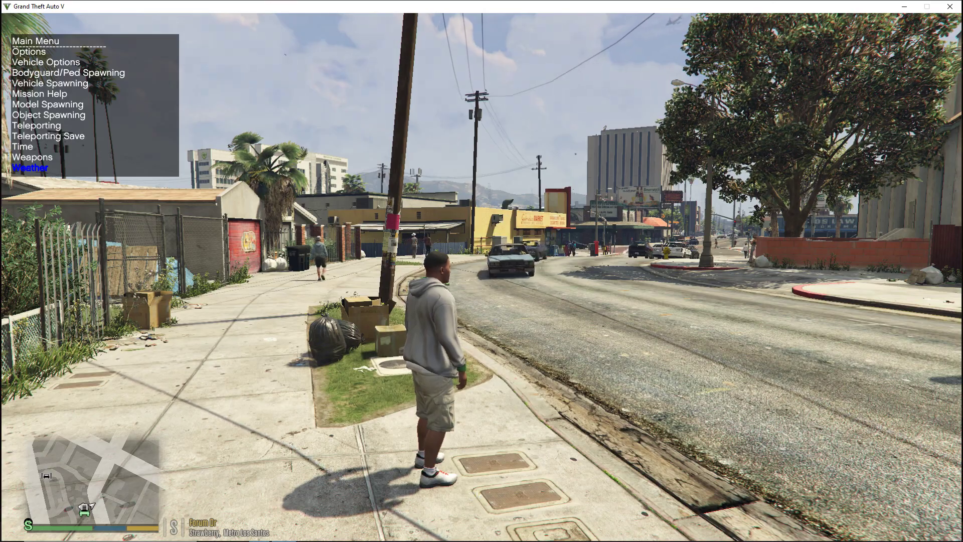
Close the trainer, review Graphics settings (Fullscreen 1920 x 1080, 144Hz), then walk Franklin to the road.
key("BackSpace")
key("Escape")
key("Right")
key("Right")
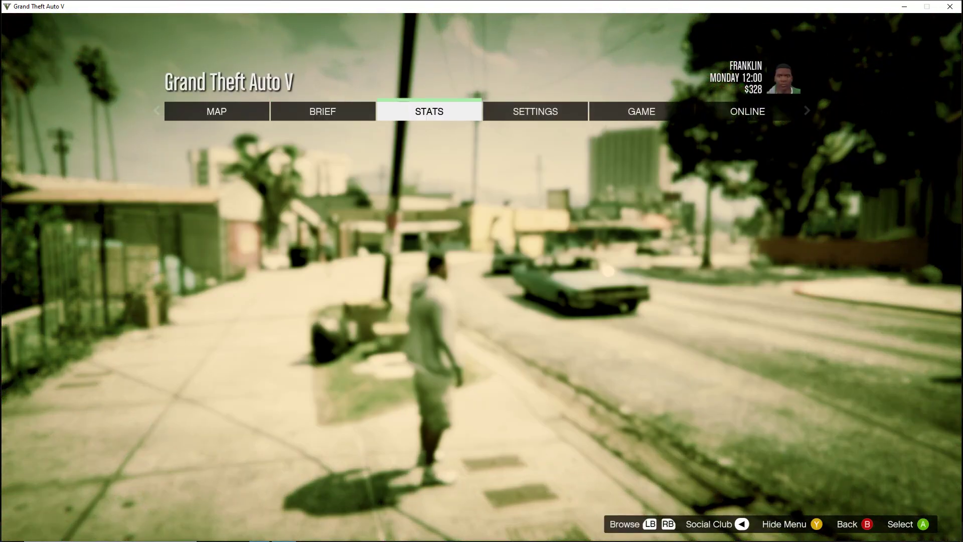
key("Right")
key("Return")
key("Down")
key("Down")
key("Down")
key("Down")
key("Down")
key("Down")
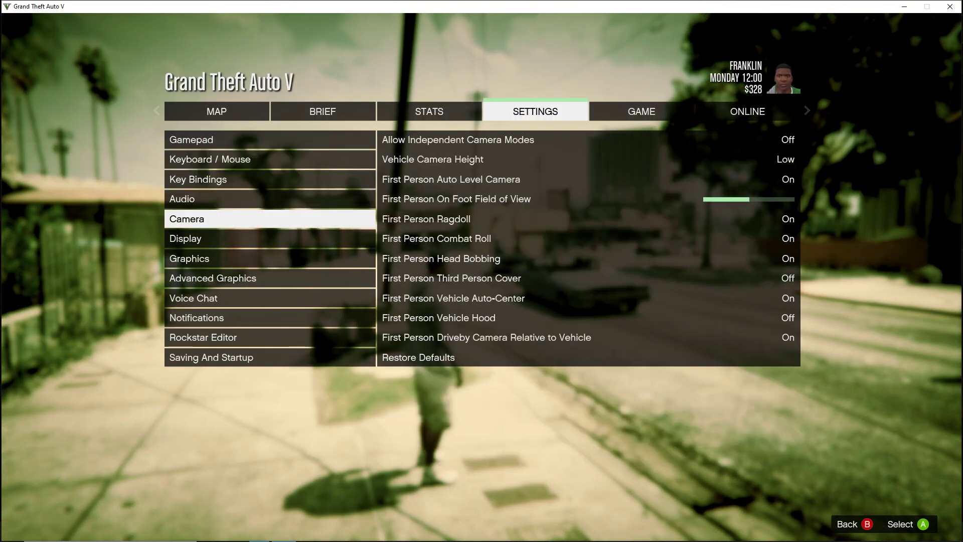
key("Return")
key("Down")
key("Down")
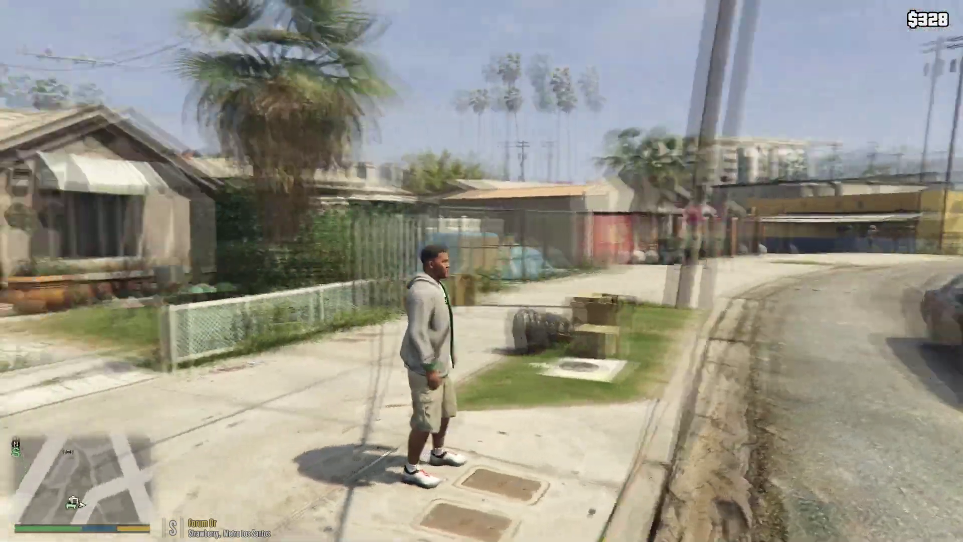
key("w")
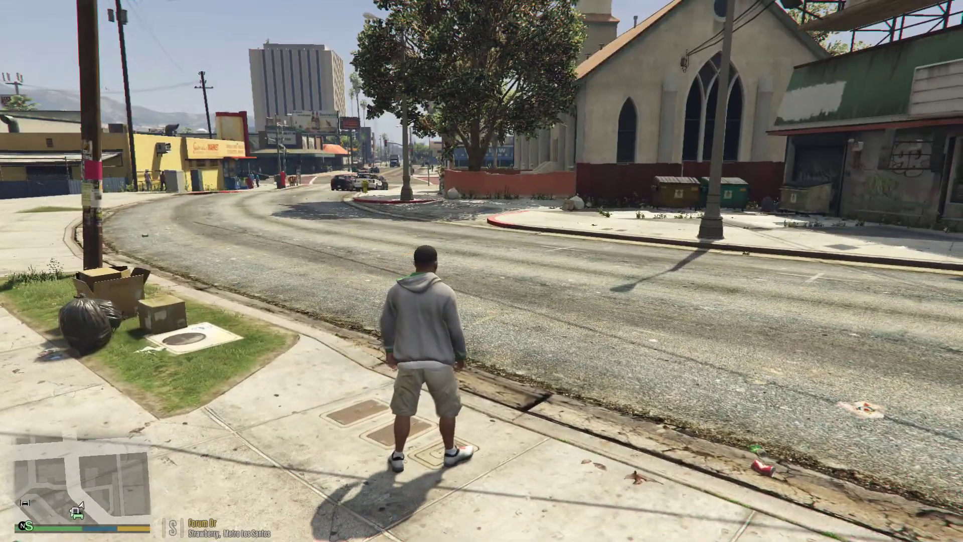
key("d")
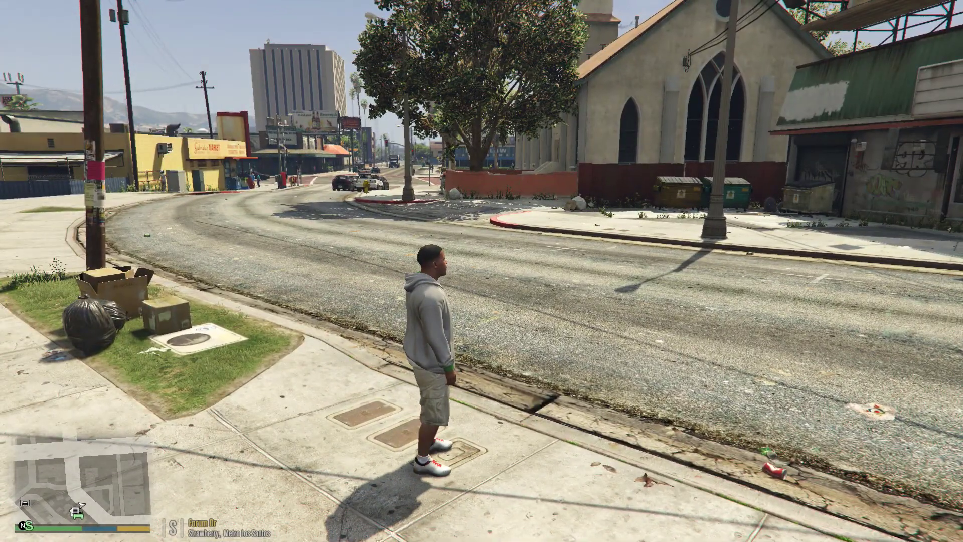
Run ReloadAllPlugins in the RAGE Plugin Hook console to load LSPDFR.
key("F4")
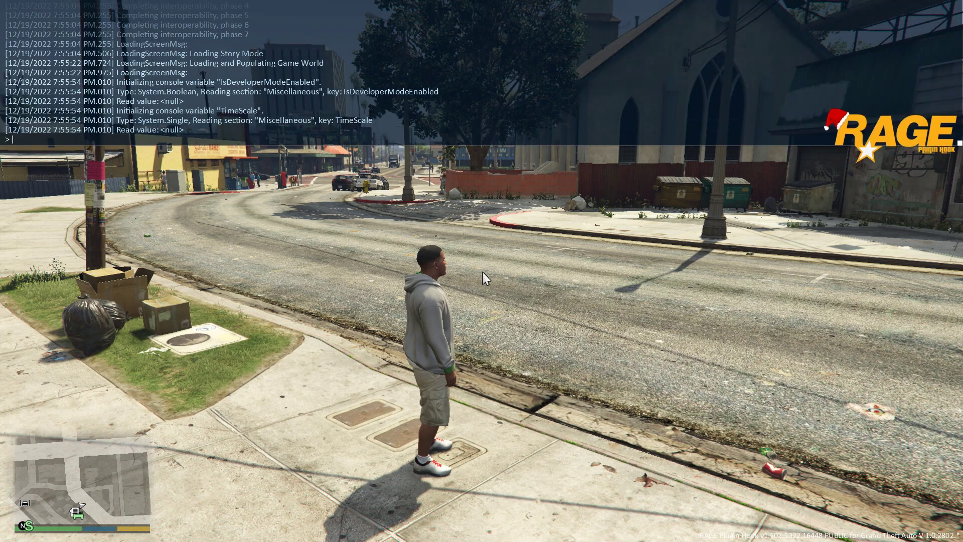
type("re")
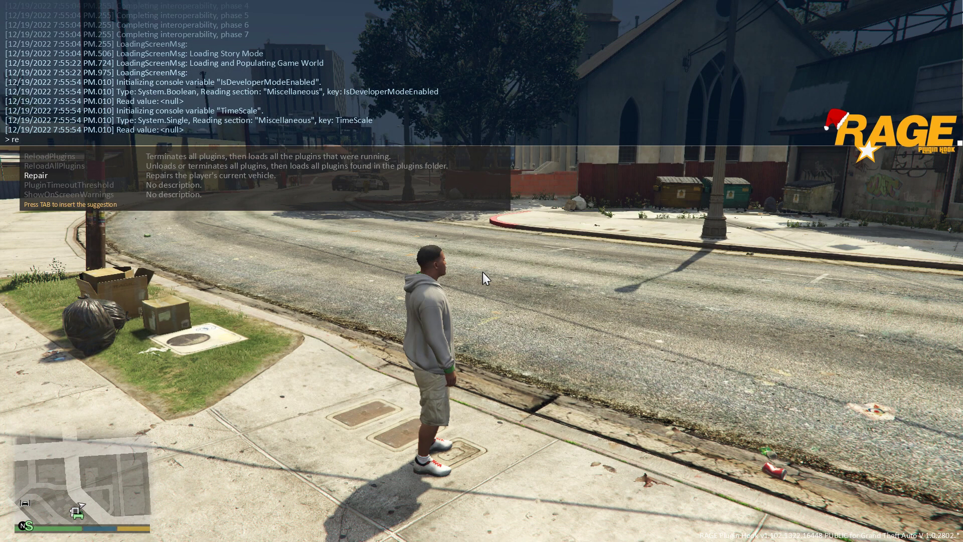
key("Up")
key("Tab")
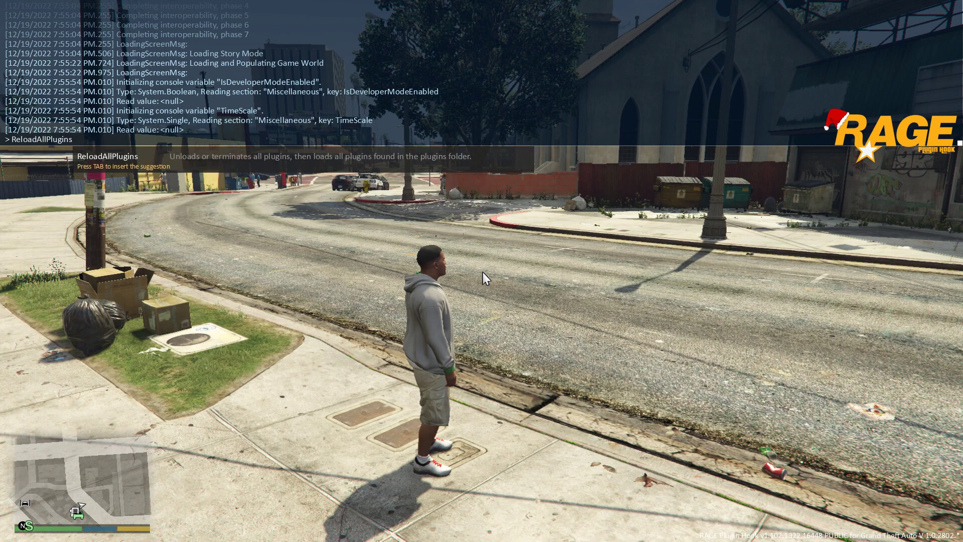
key("Return")
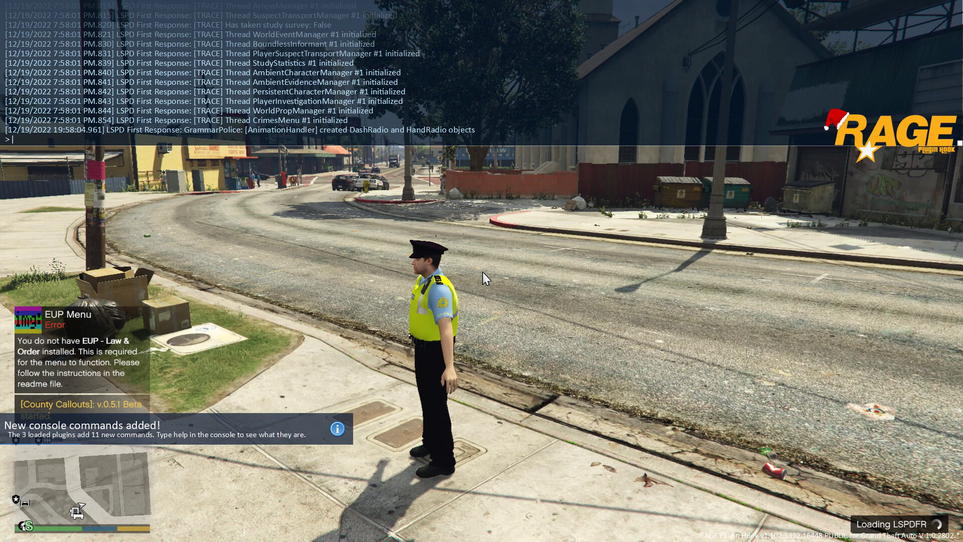
Close the console, open the trainer, and walk the officer along the residential sidewalk.
key("F4")
key("F3")
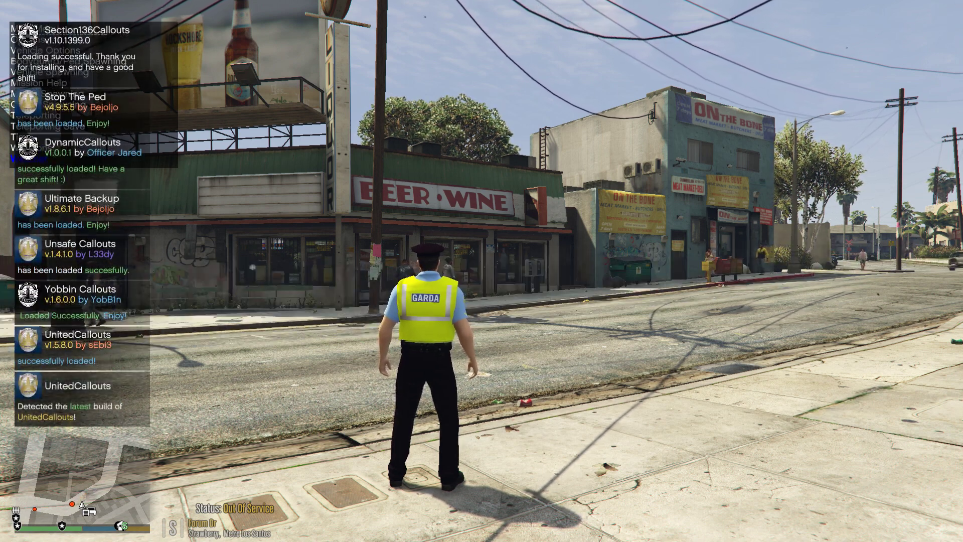
key("v")
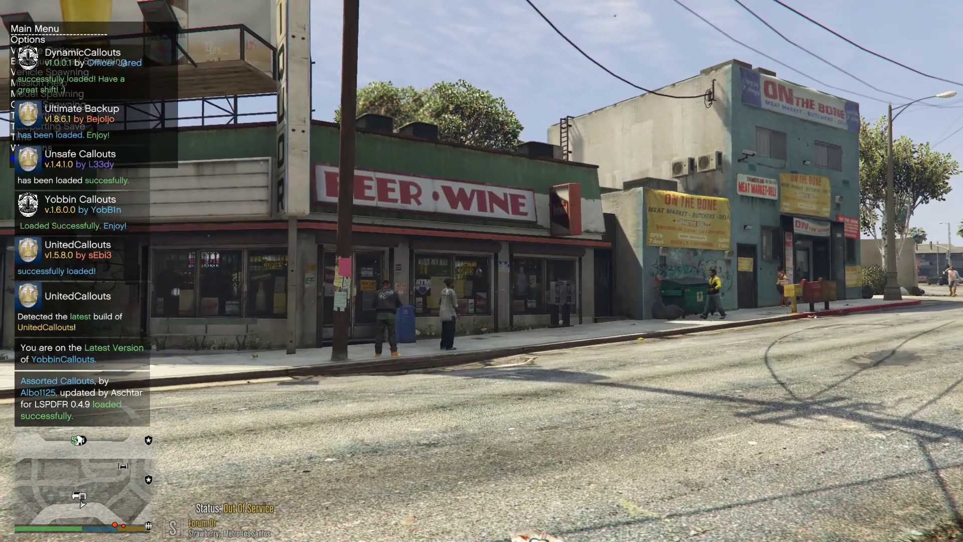
key("v")
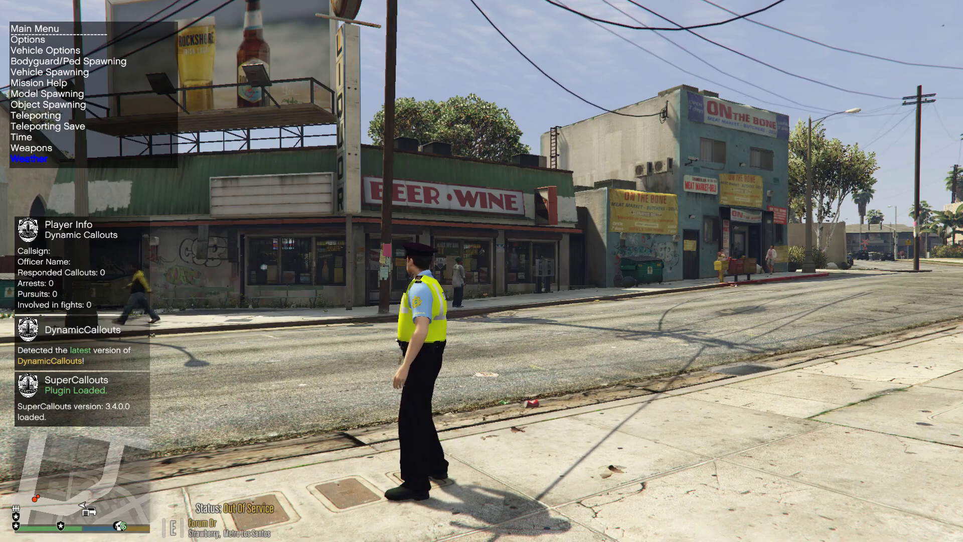
key("a")
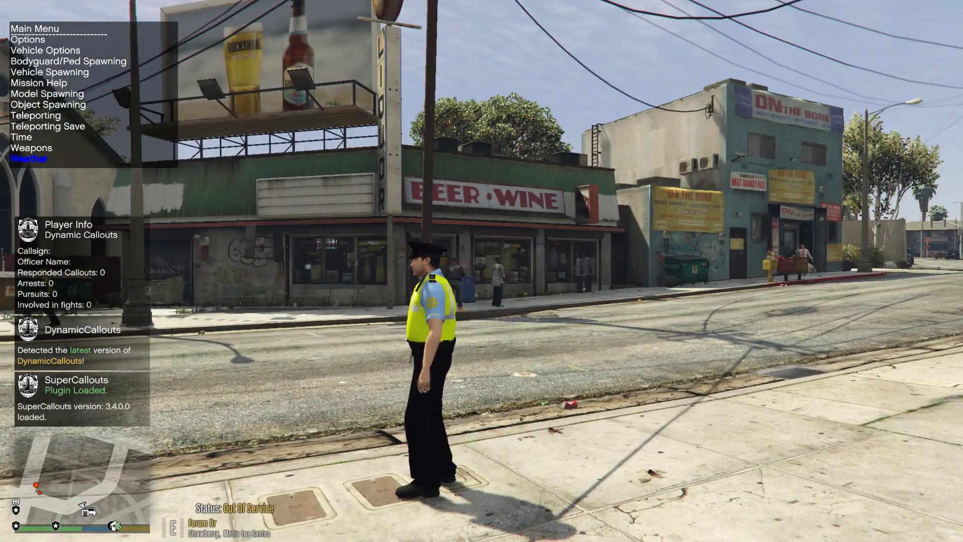
key("w")
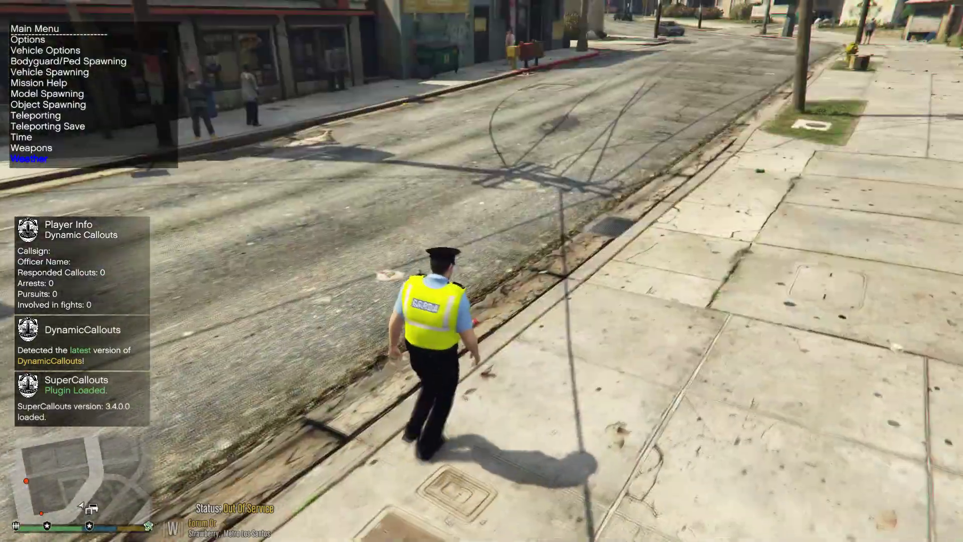
key("w")
key("w")
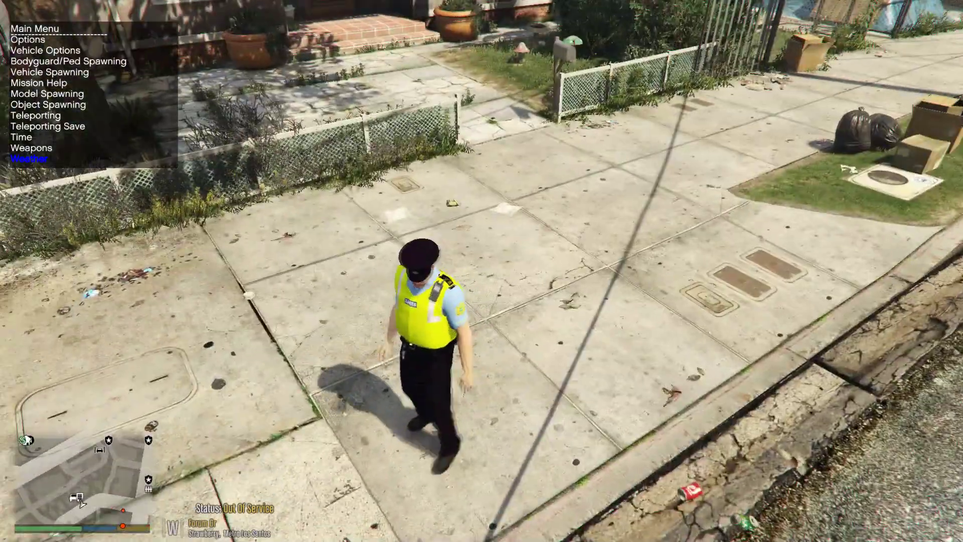
key("w")
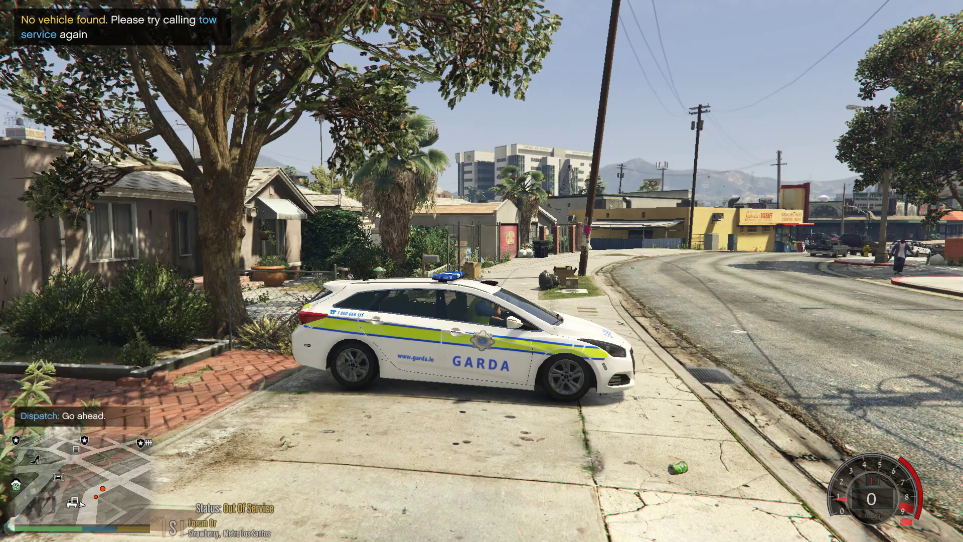
Go on duty as Available with the LSPDFR key 1.
key("1")
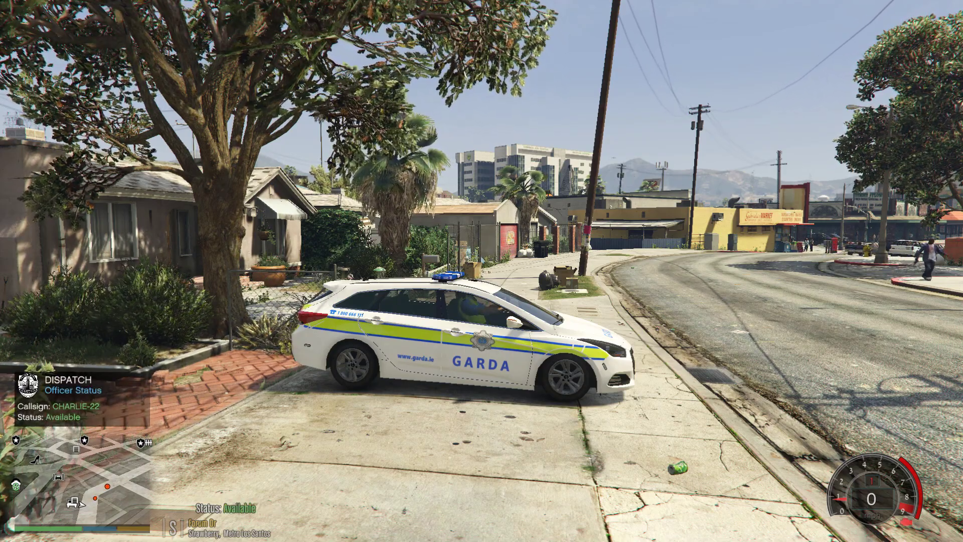